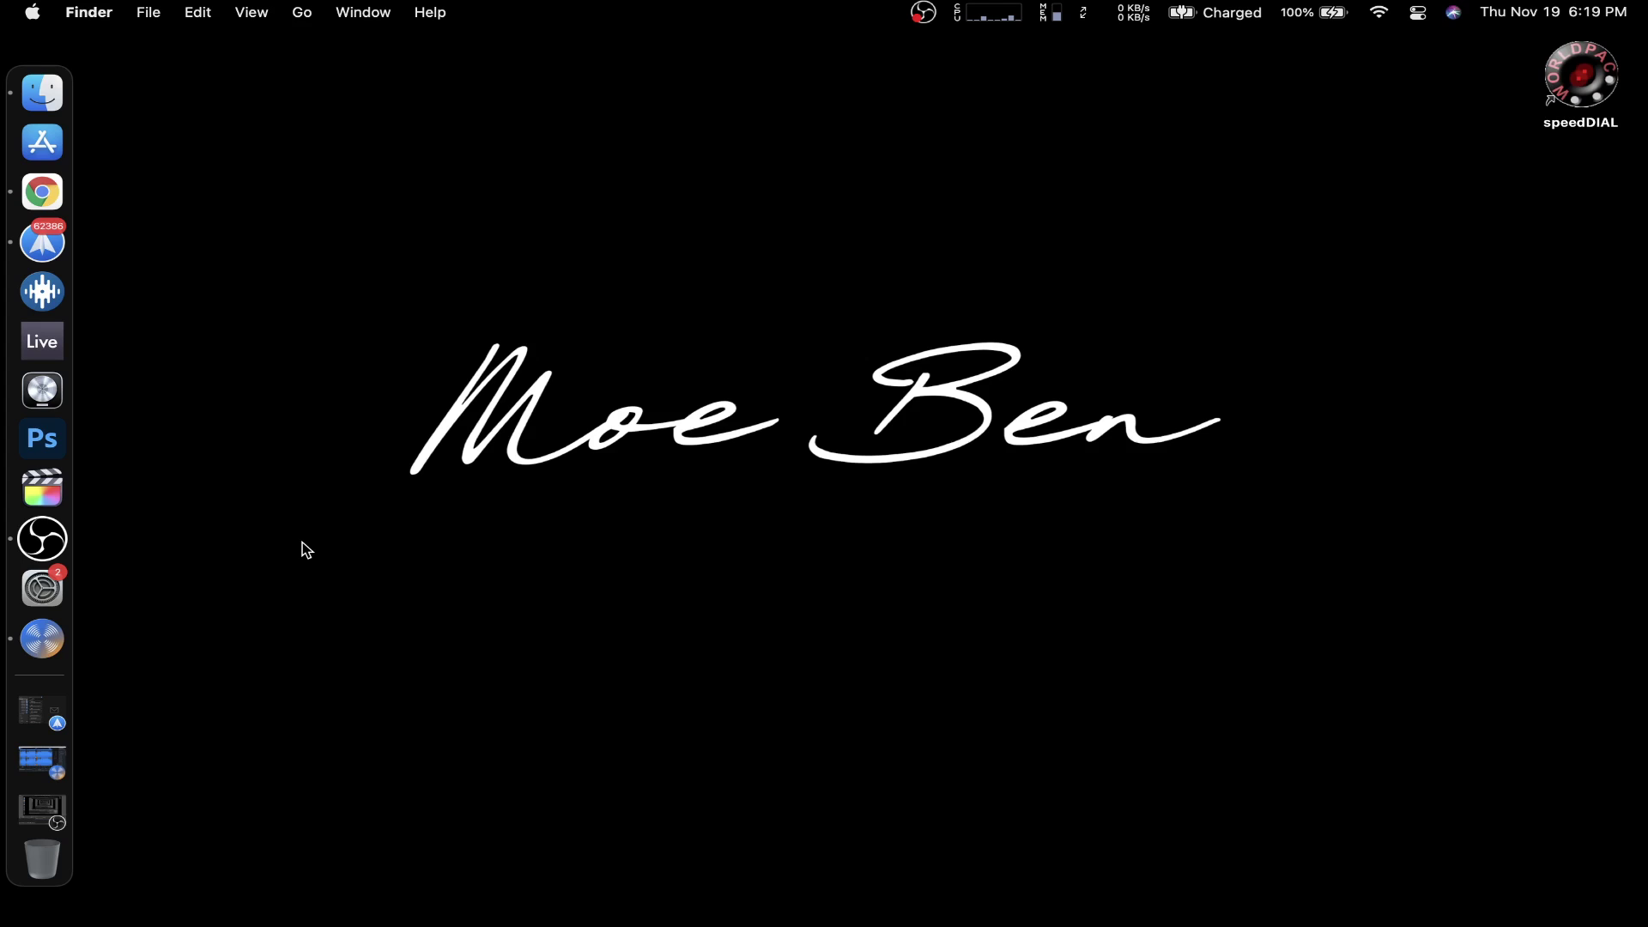
Switch to iZotope RX 8 and play a few seconds from the start of the house track
left_click(42, 639)
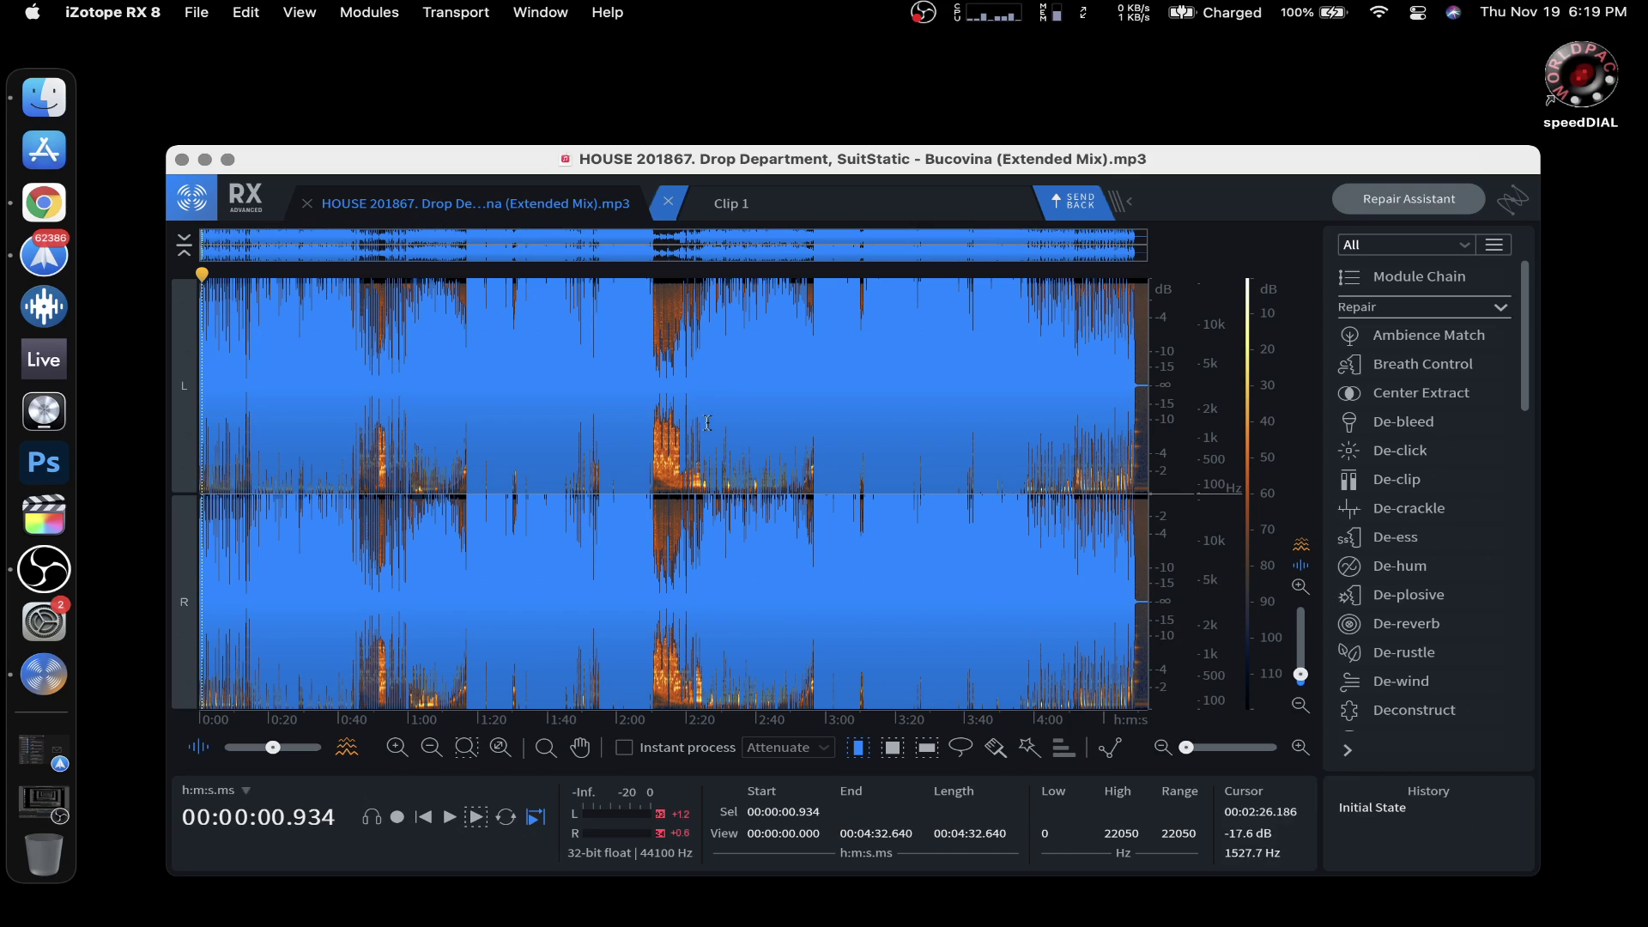
key("space")
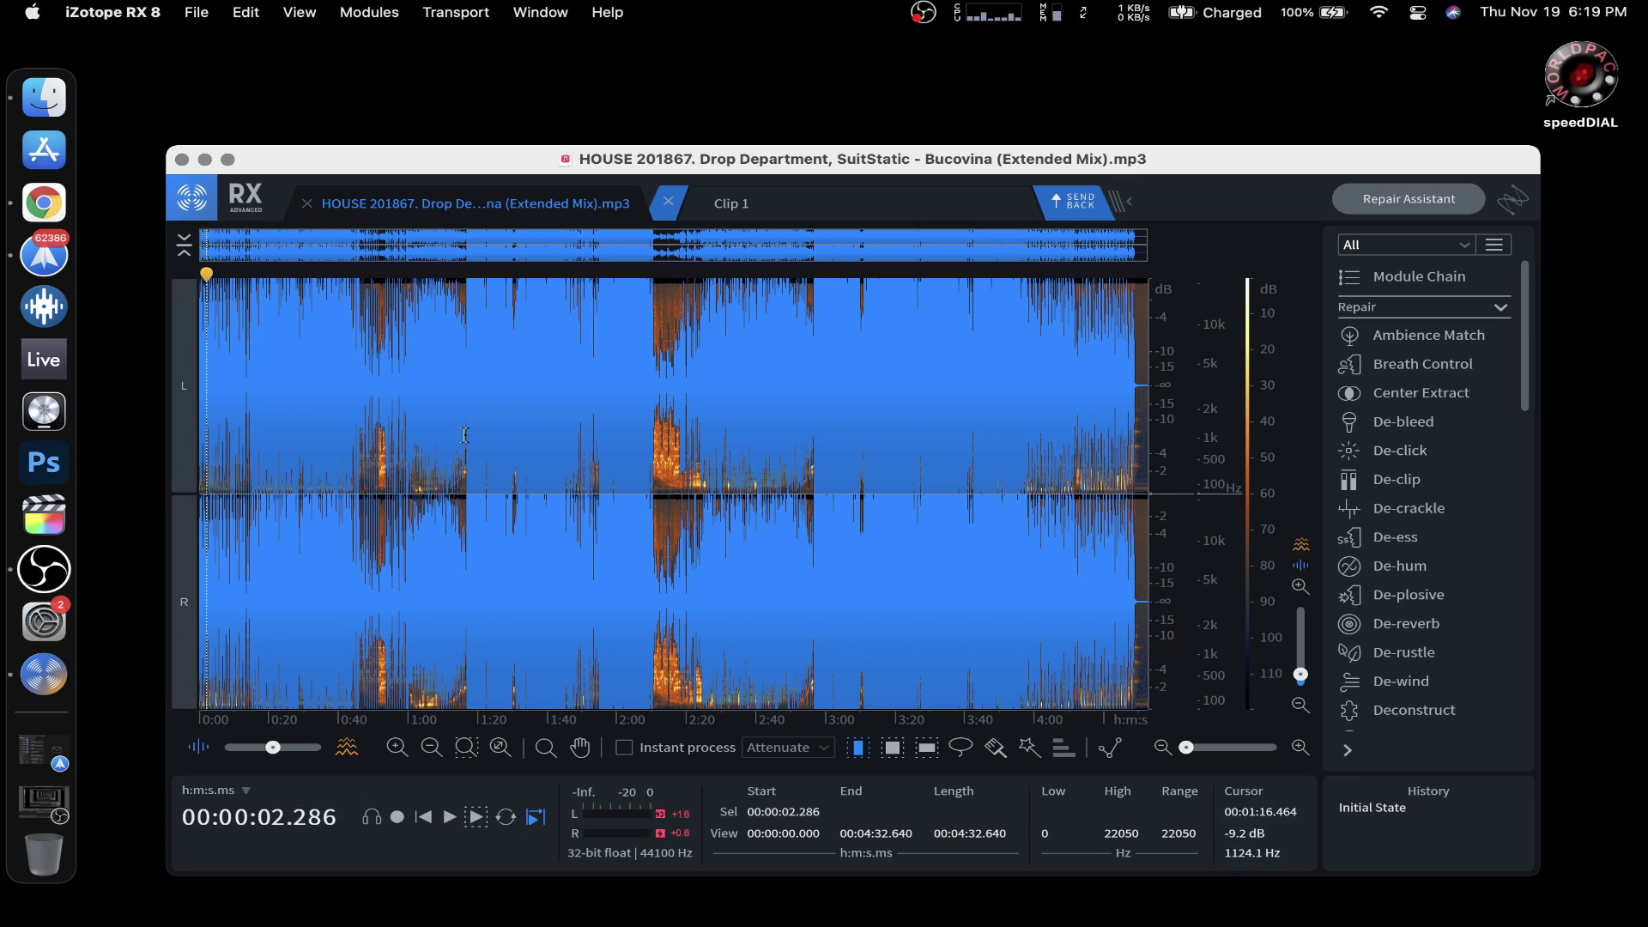
key("space")
key("space")
key("space")
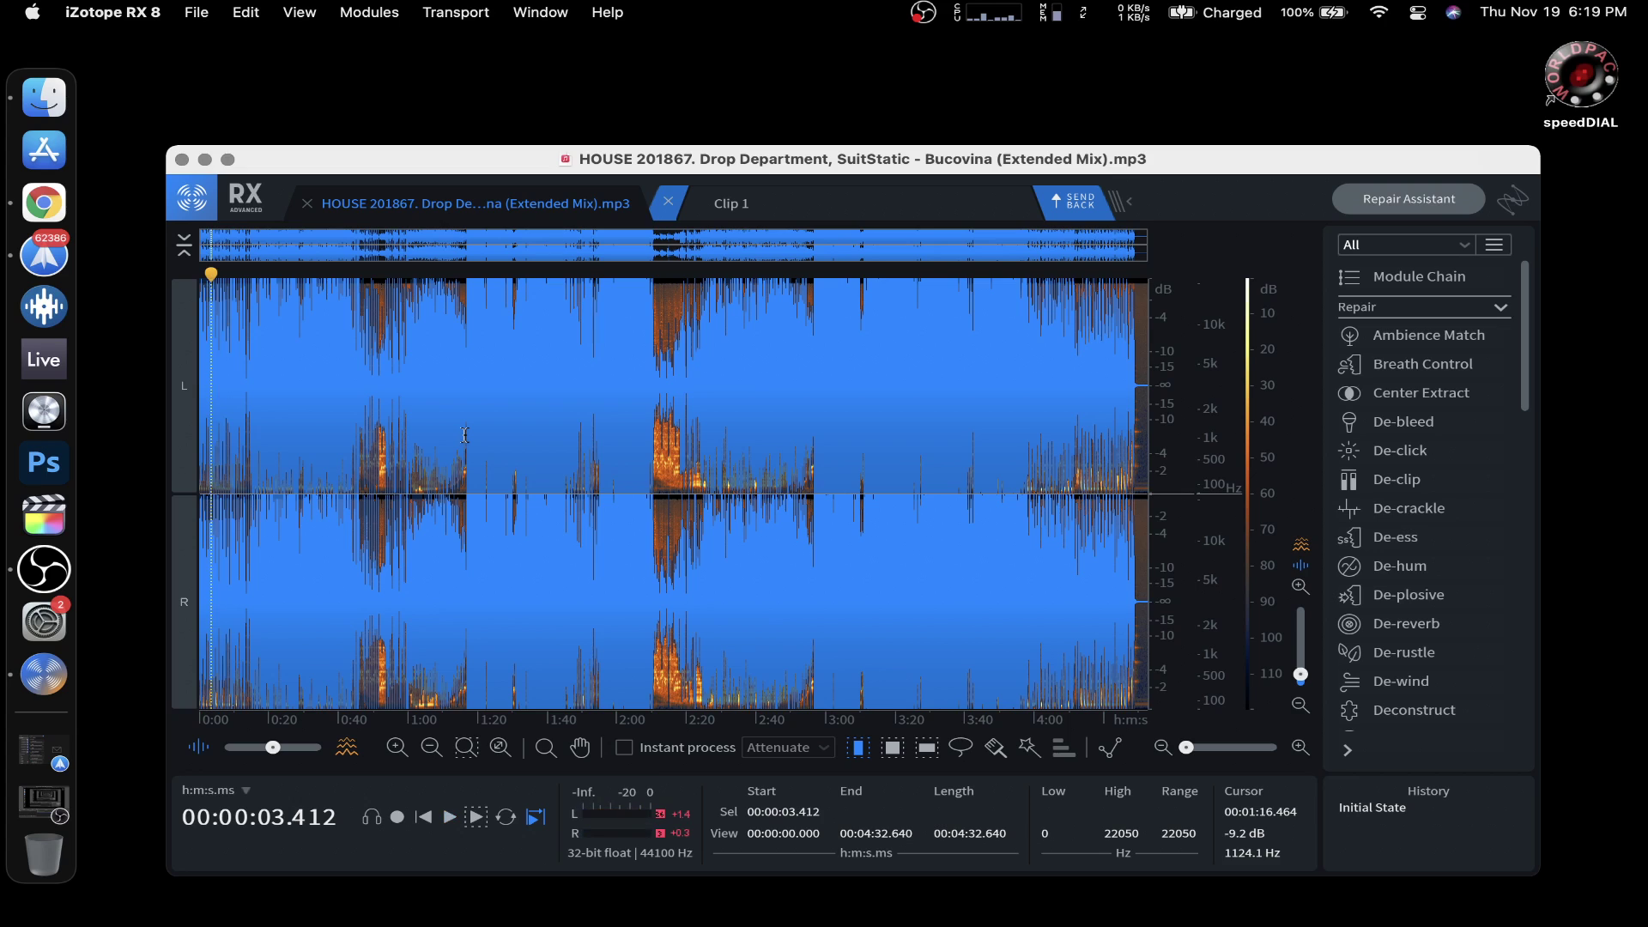
Open the Music Rebalance module and set the Bass, Percussion and Other gains to -Inf
scroll(1445, 515, "down", 1)
scroll(1447, 512, "down", 12)
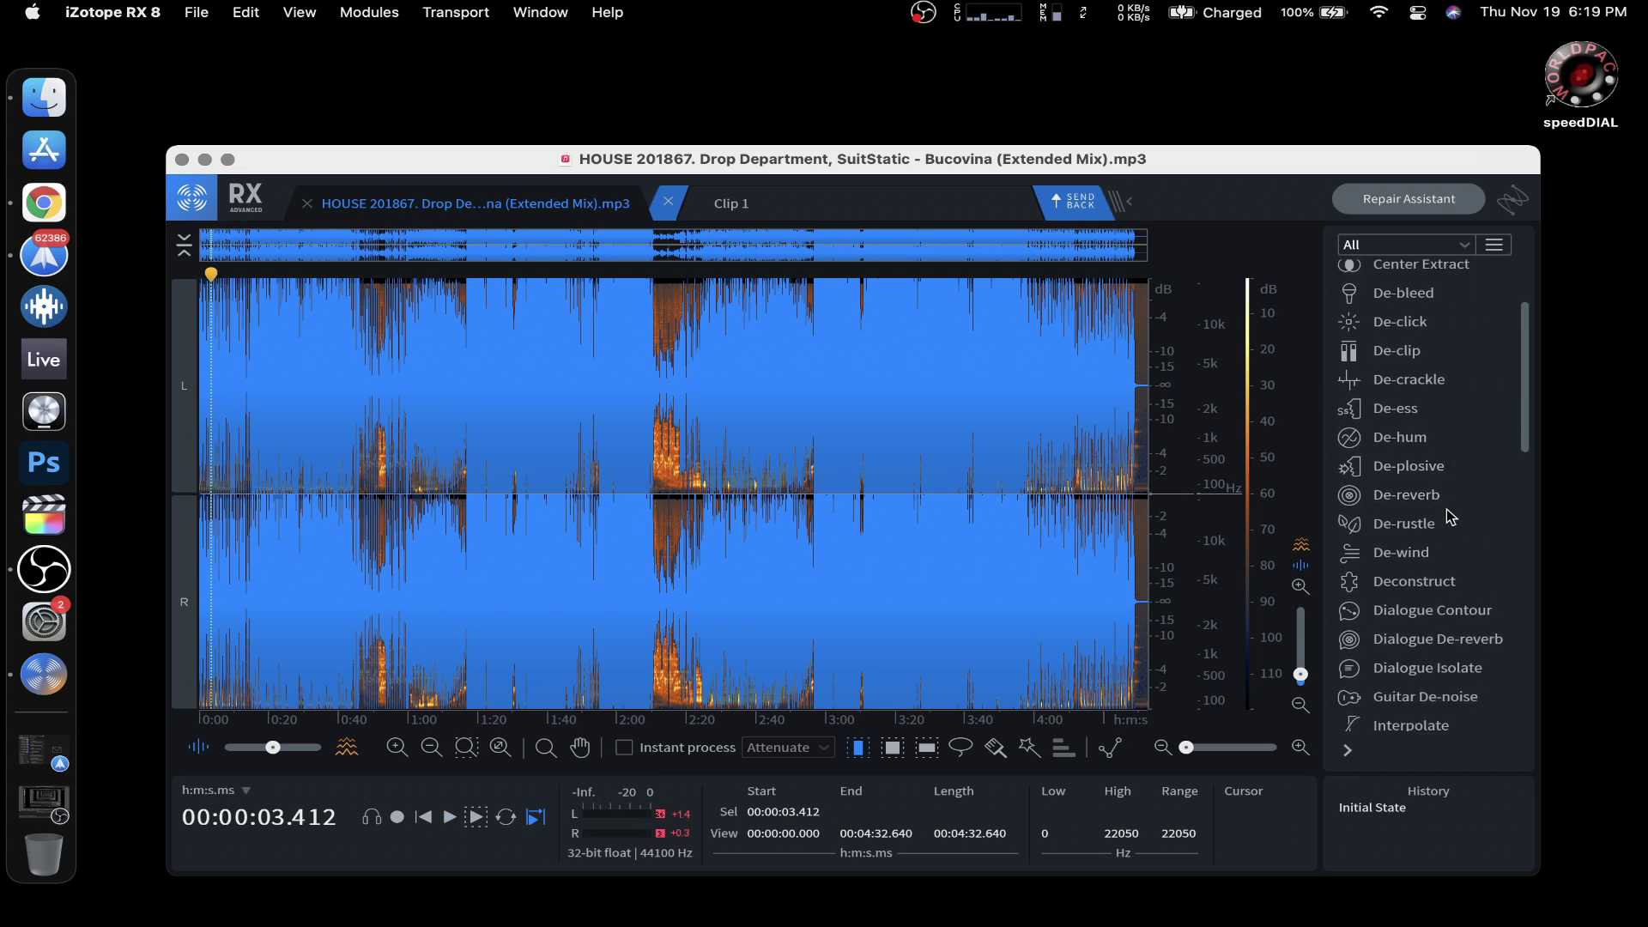
scroll(1447, 512, "down", 4)
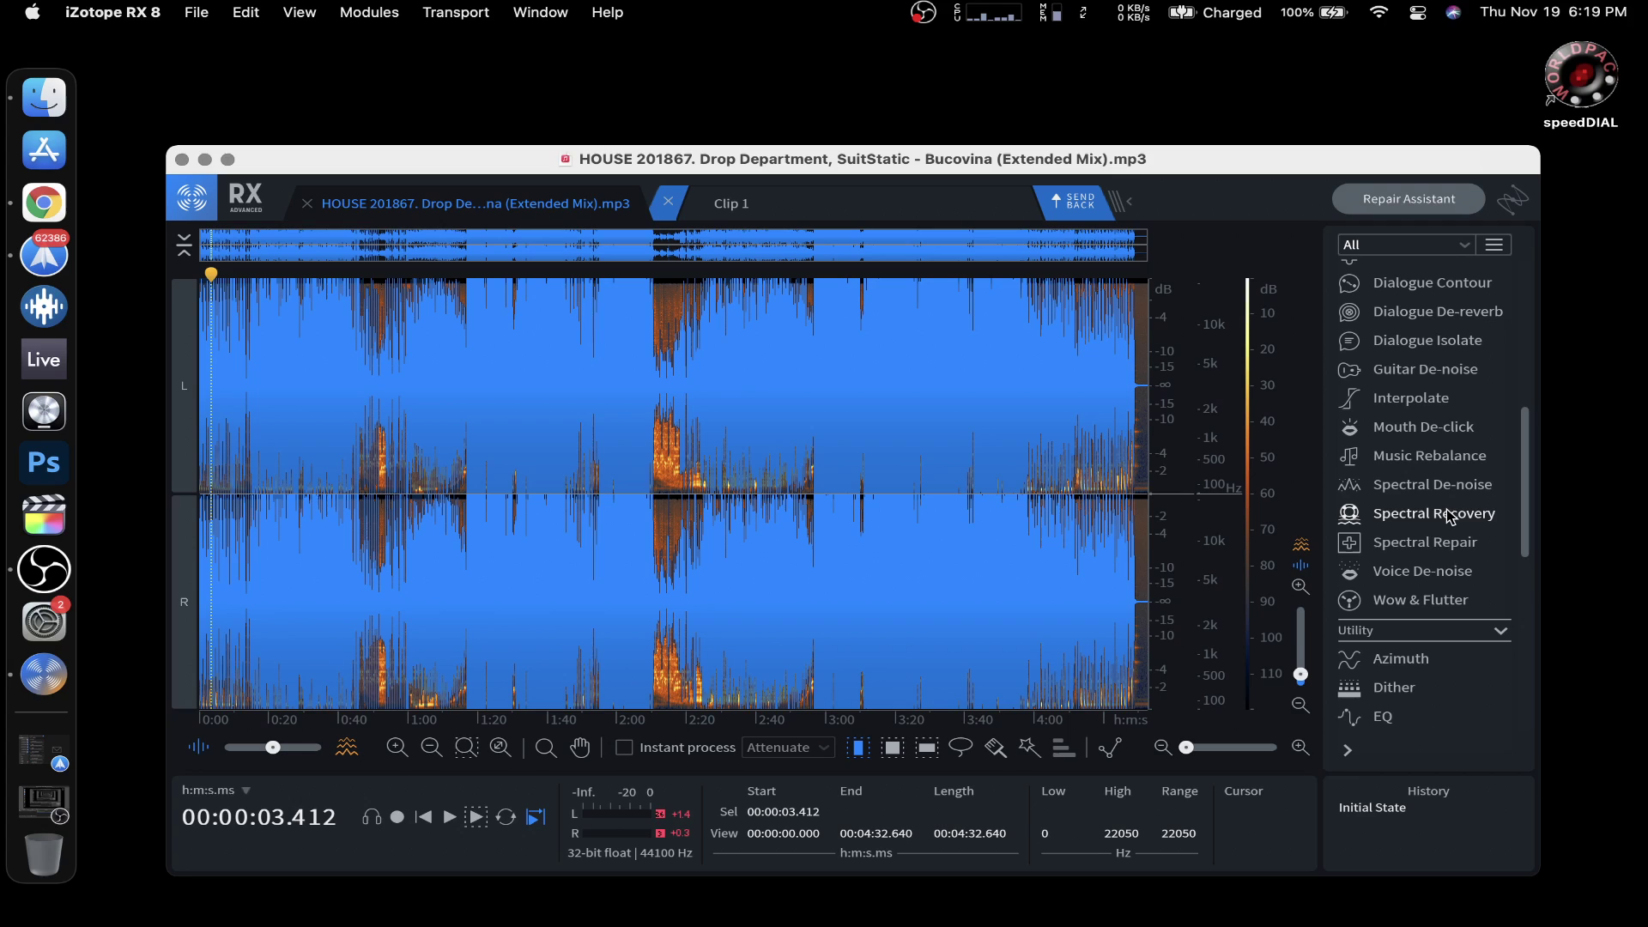
left_click(1450, 468)
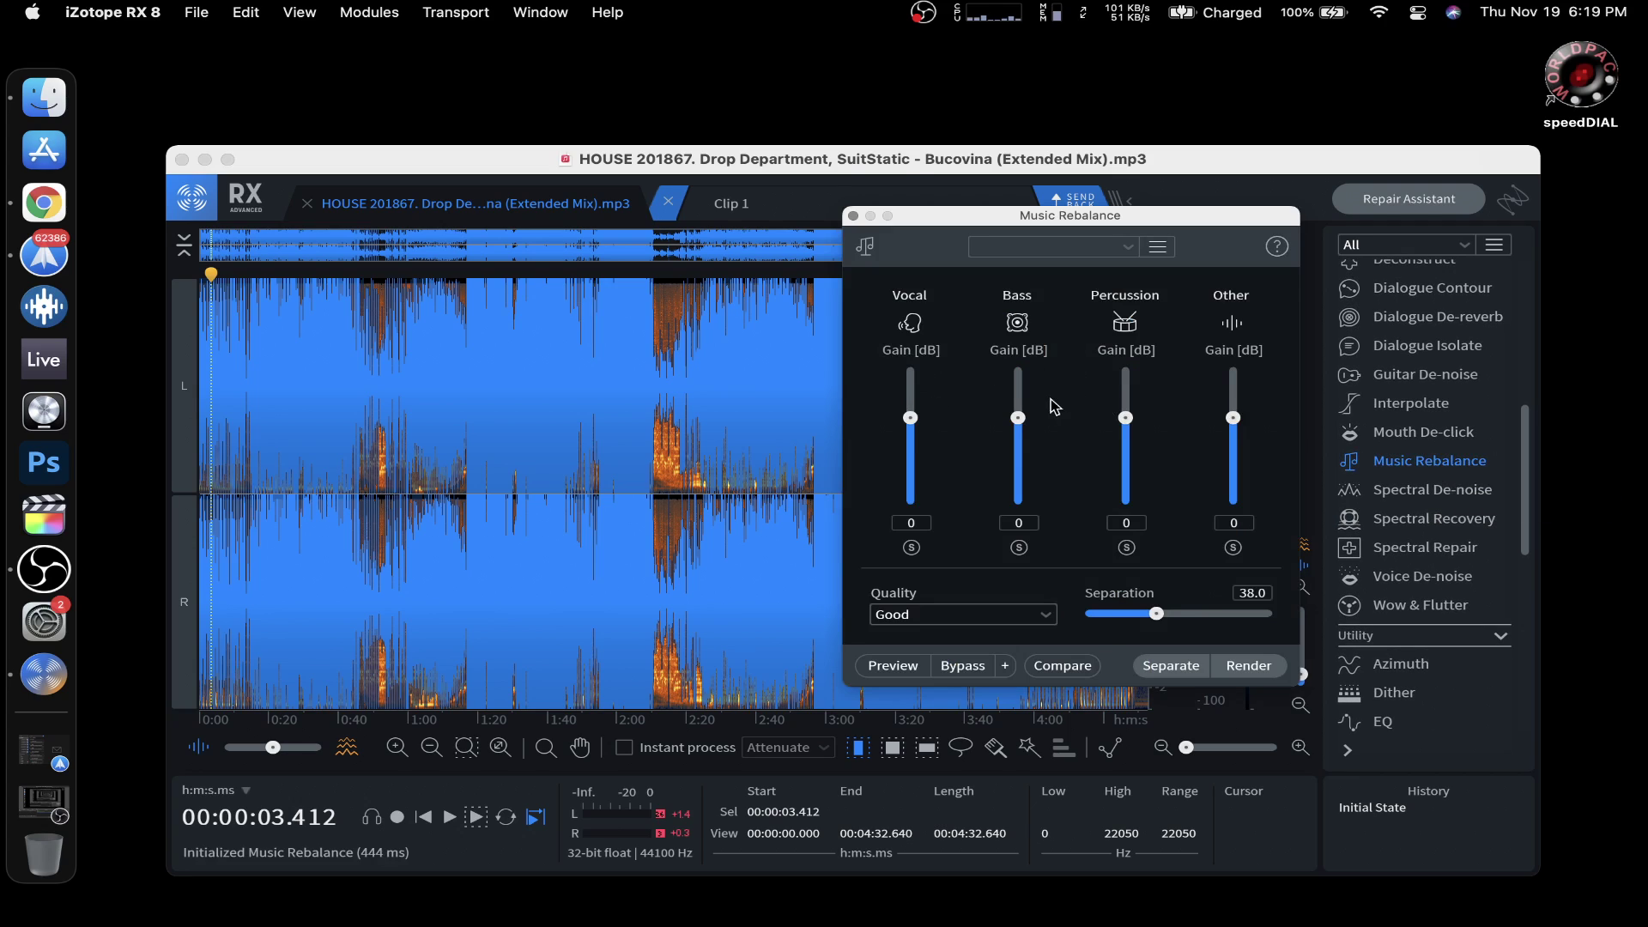
left_click_drag(1018, 418, 1024, 575)
left_click_drag(1129, 423, 1129, 515)
left_click_drag(1233, 419, 1238, 555)
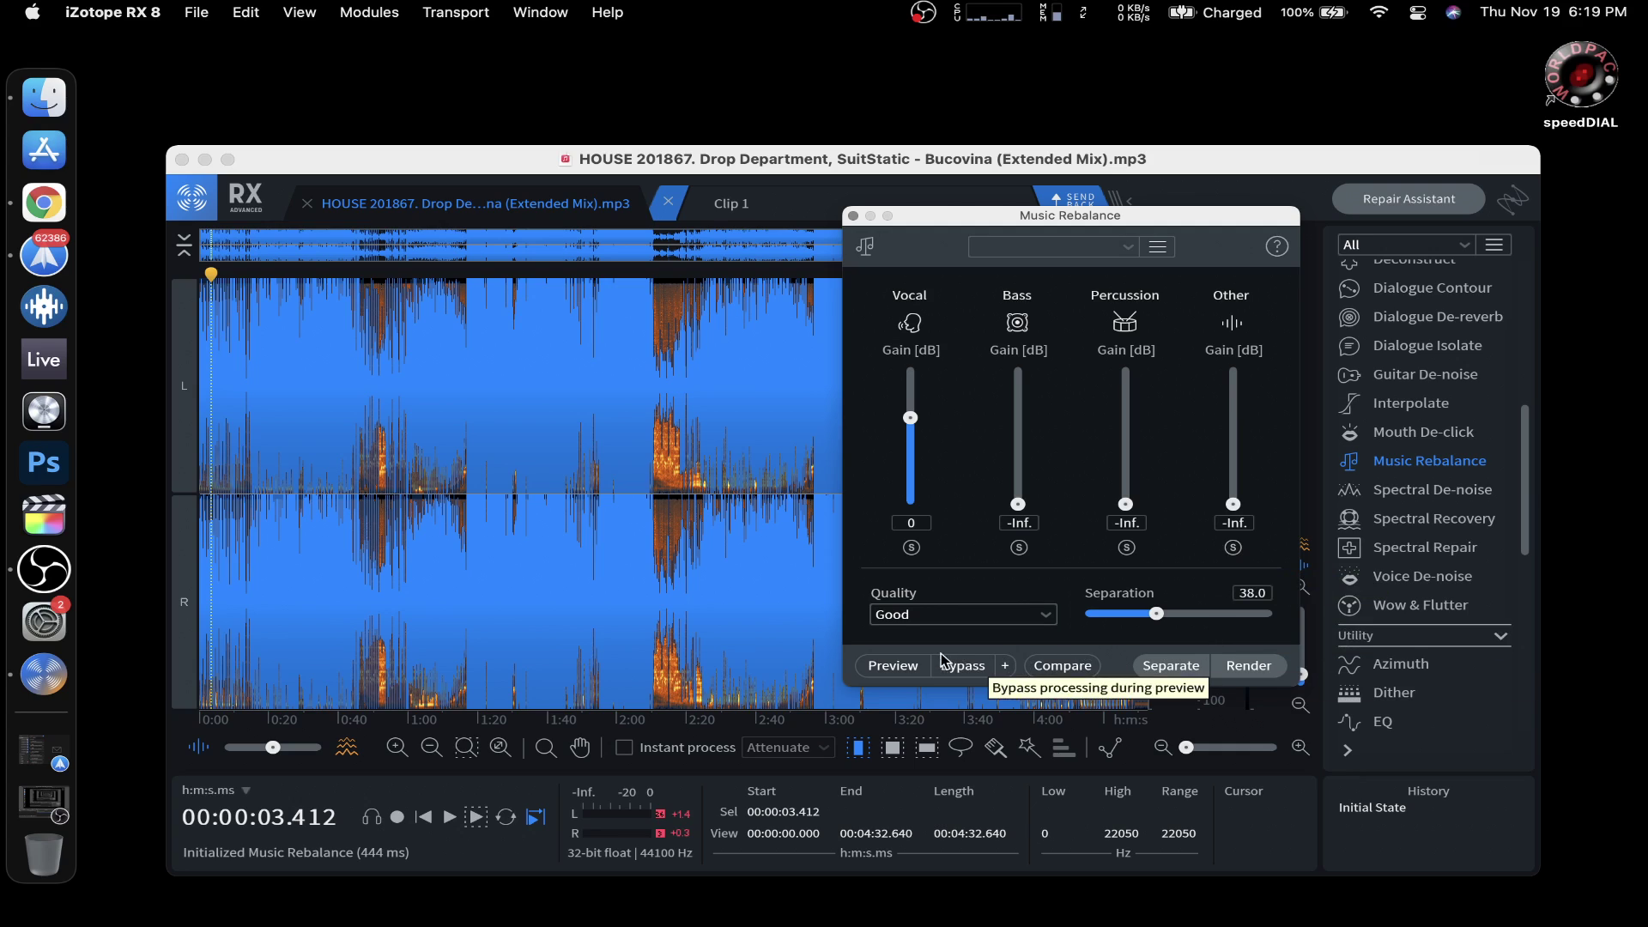
Preview the vocal-only rebalance near the start of the track, stop it, and briefly play the unprocessed audio
left_click(901, 668)
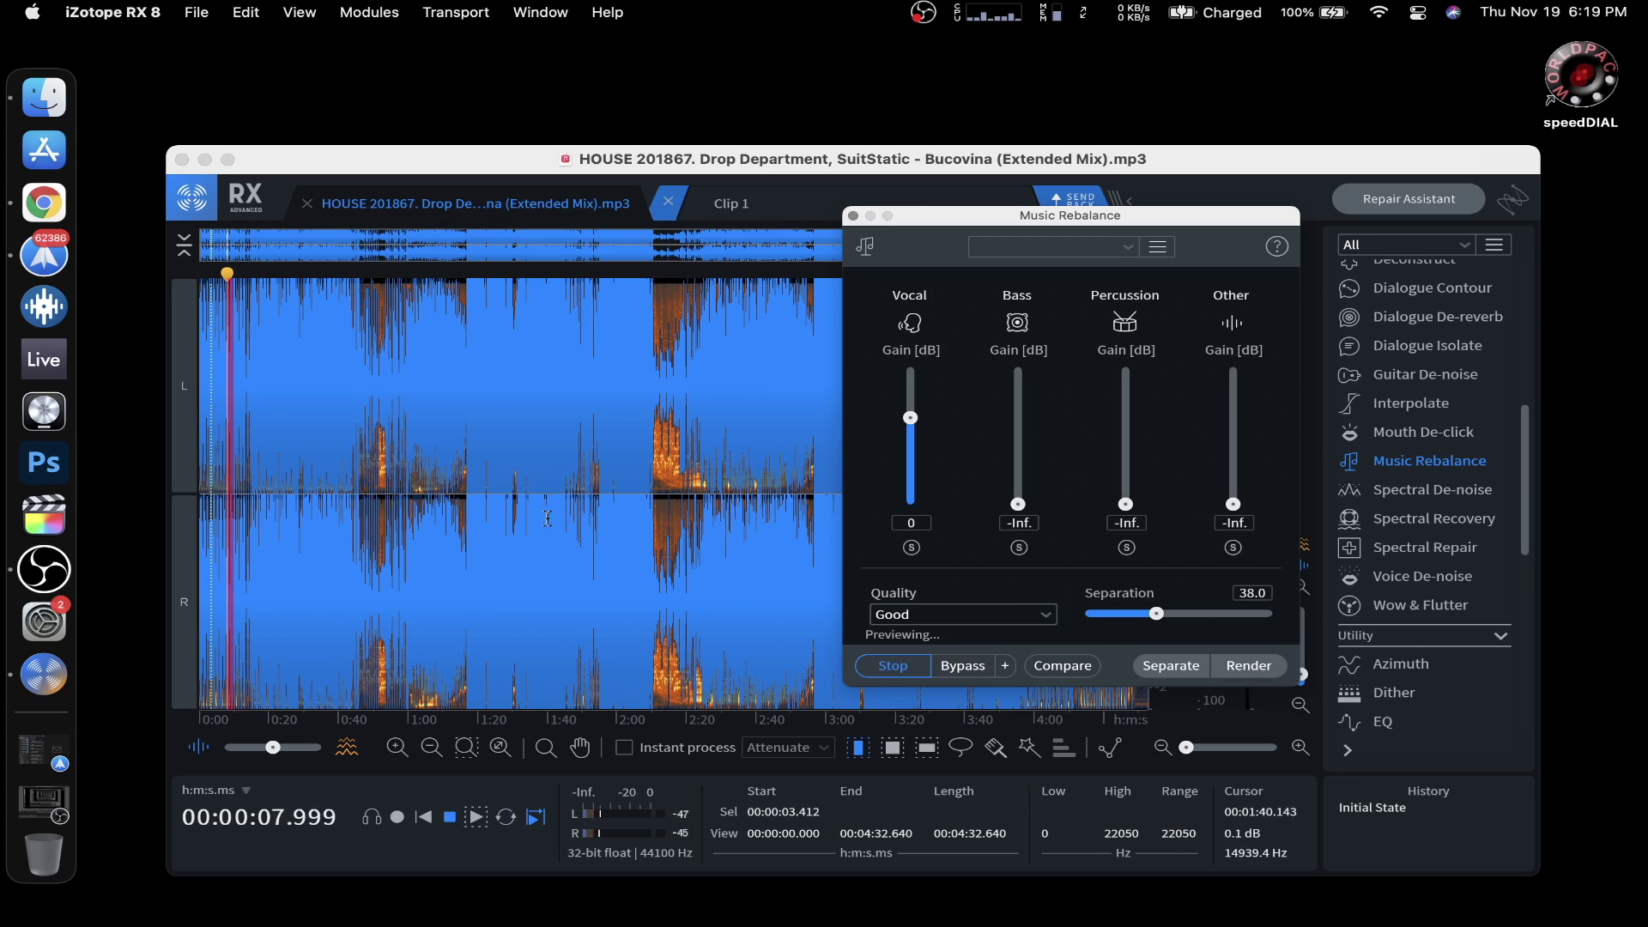
key("space")
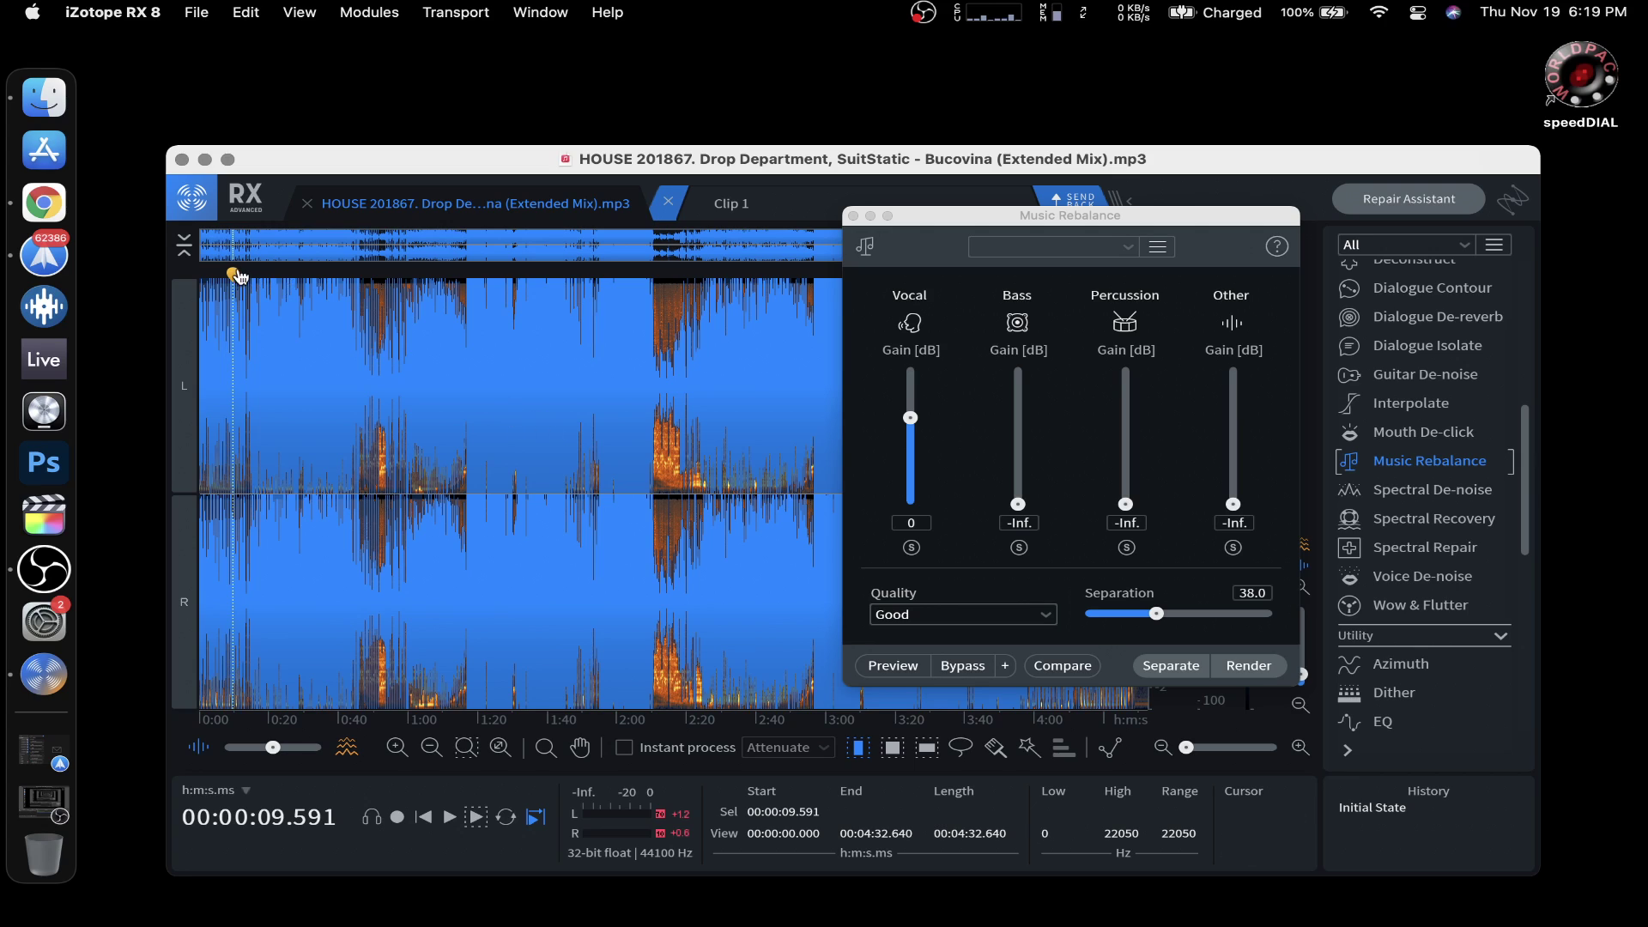
key("space")
key("space")
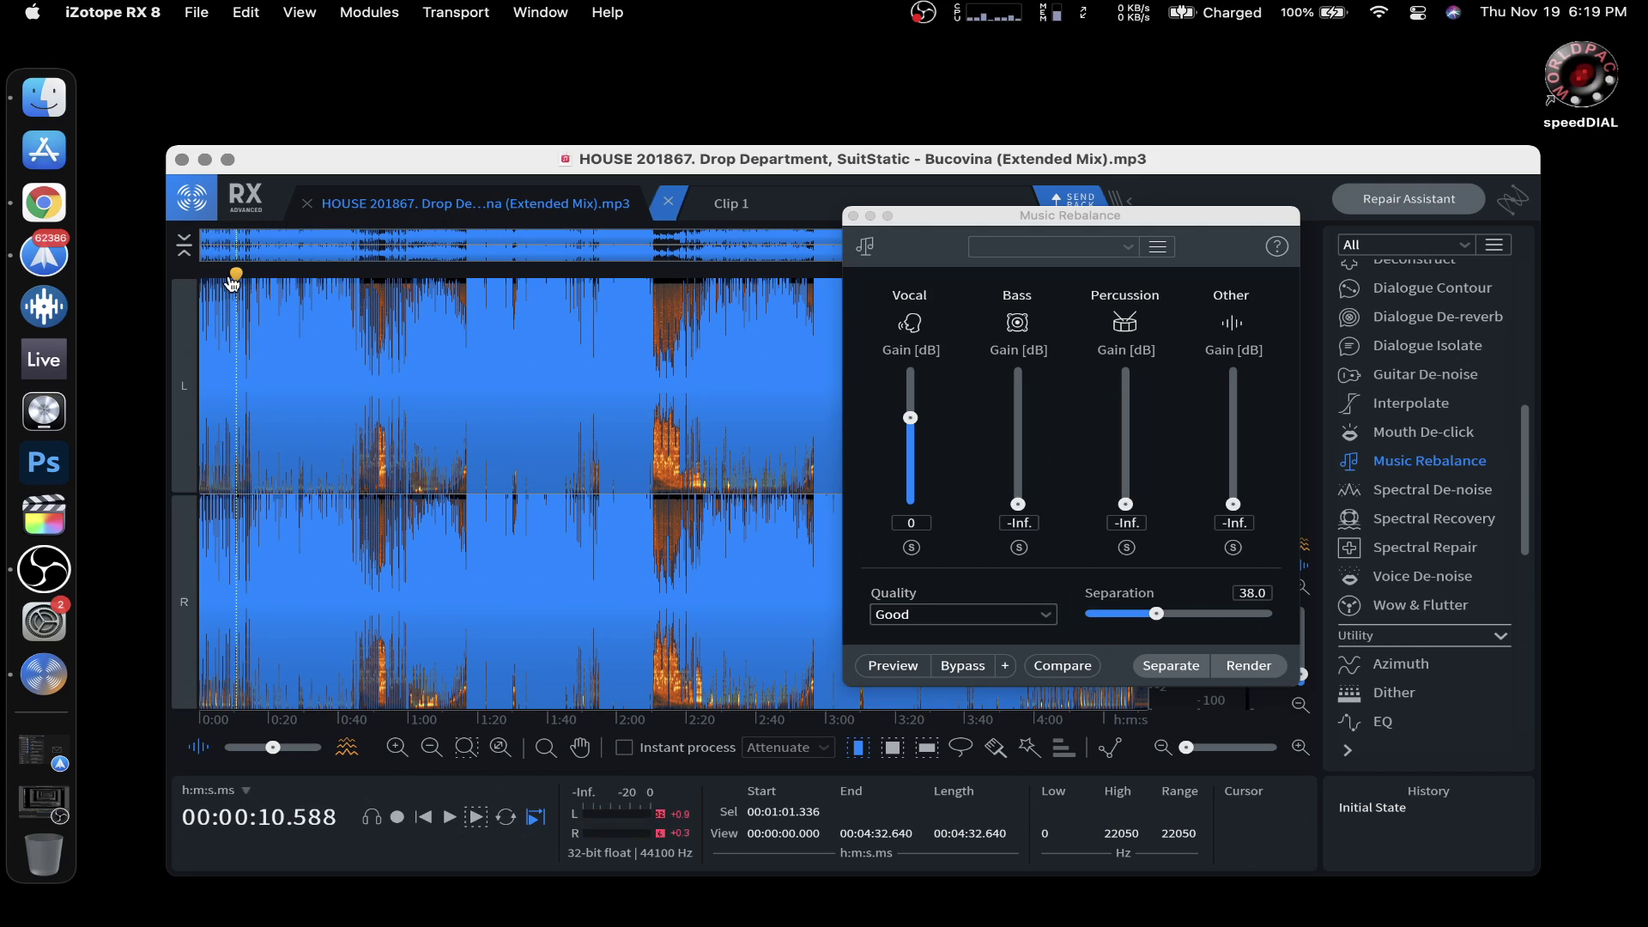
key("space")
key("space")
Play the track from about 1:24 and preview the vocal-only rebalance there with the volume raised
left_click(492, 343)
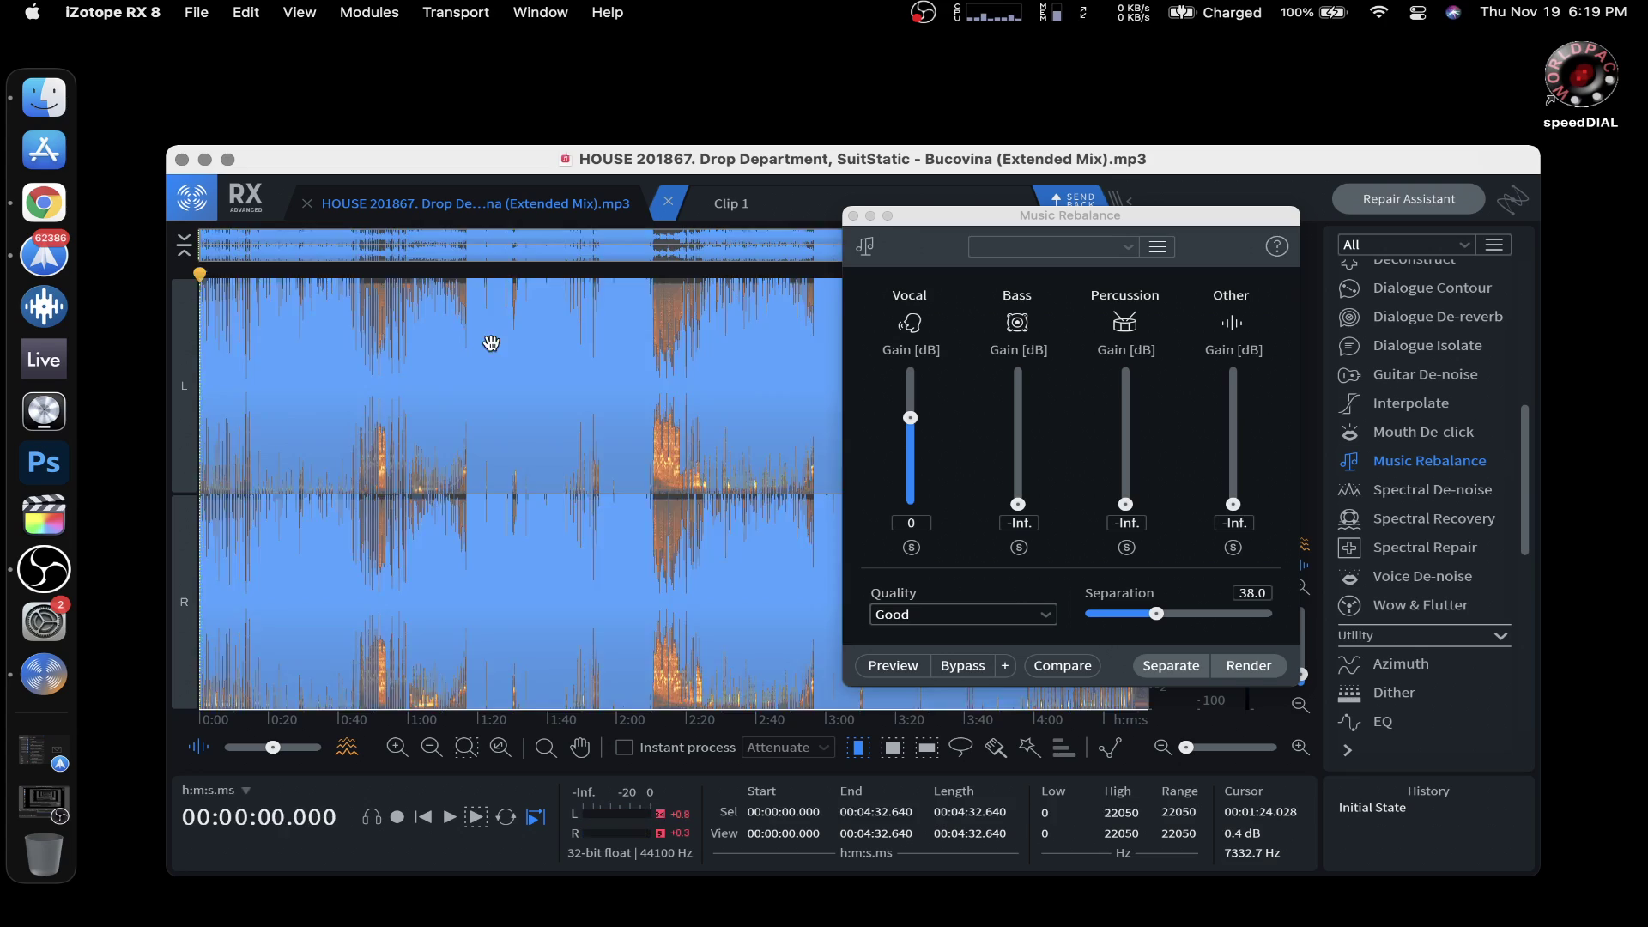
key("space")
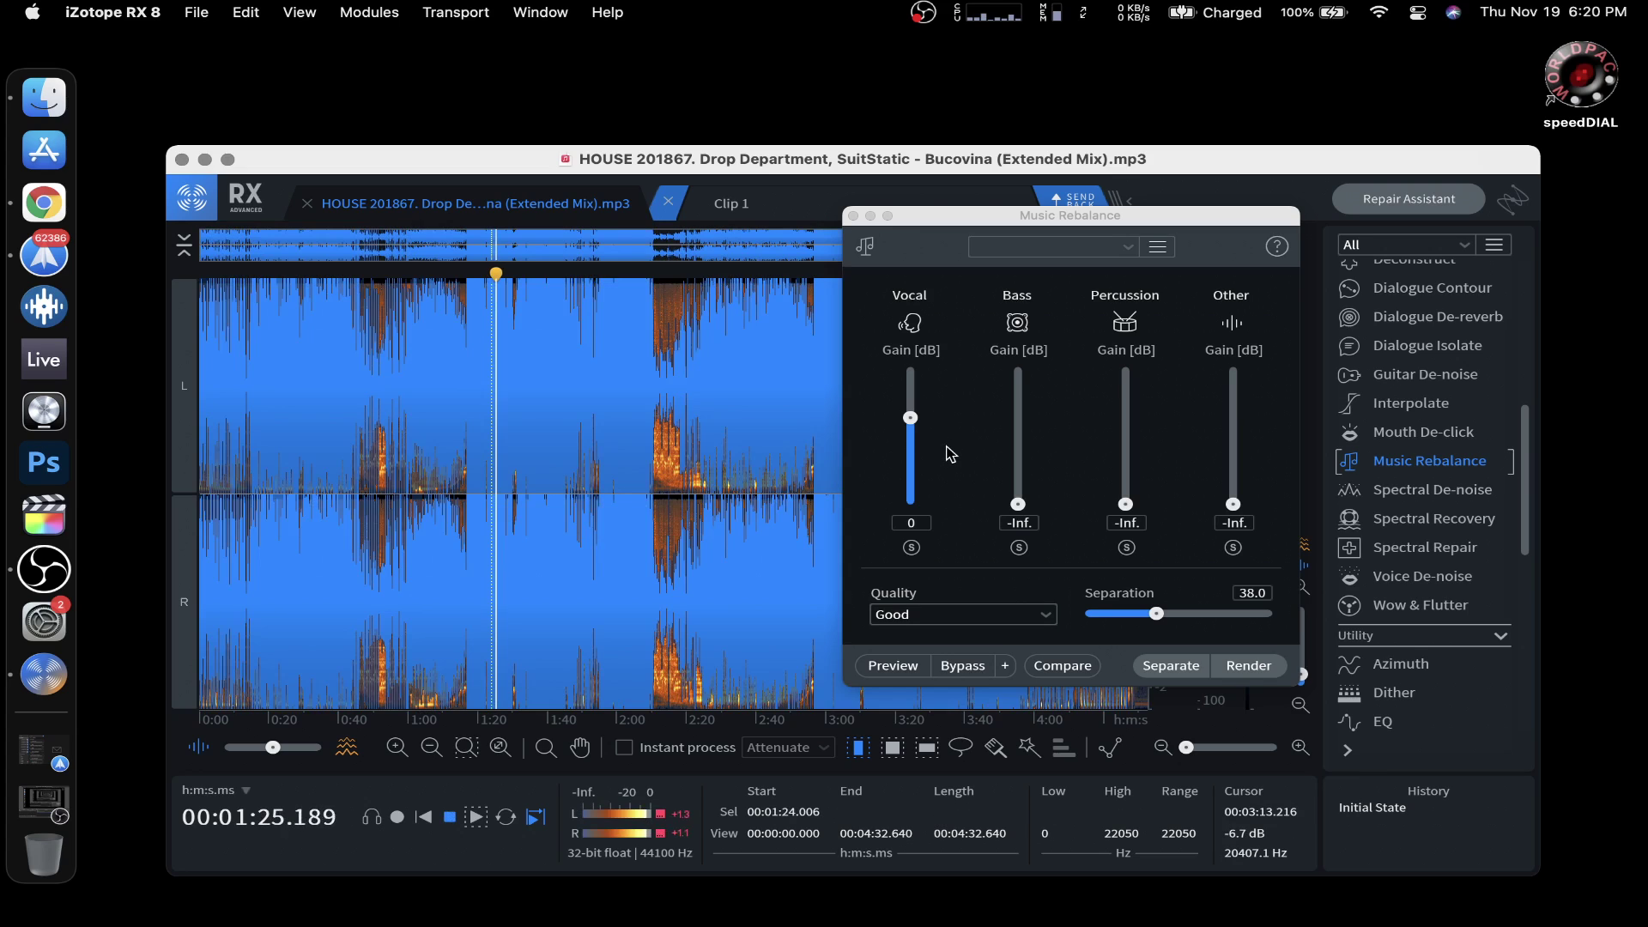
left_click(884, 667)
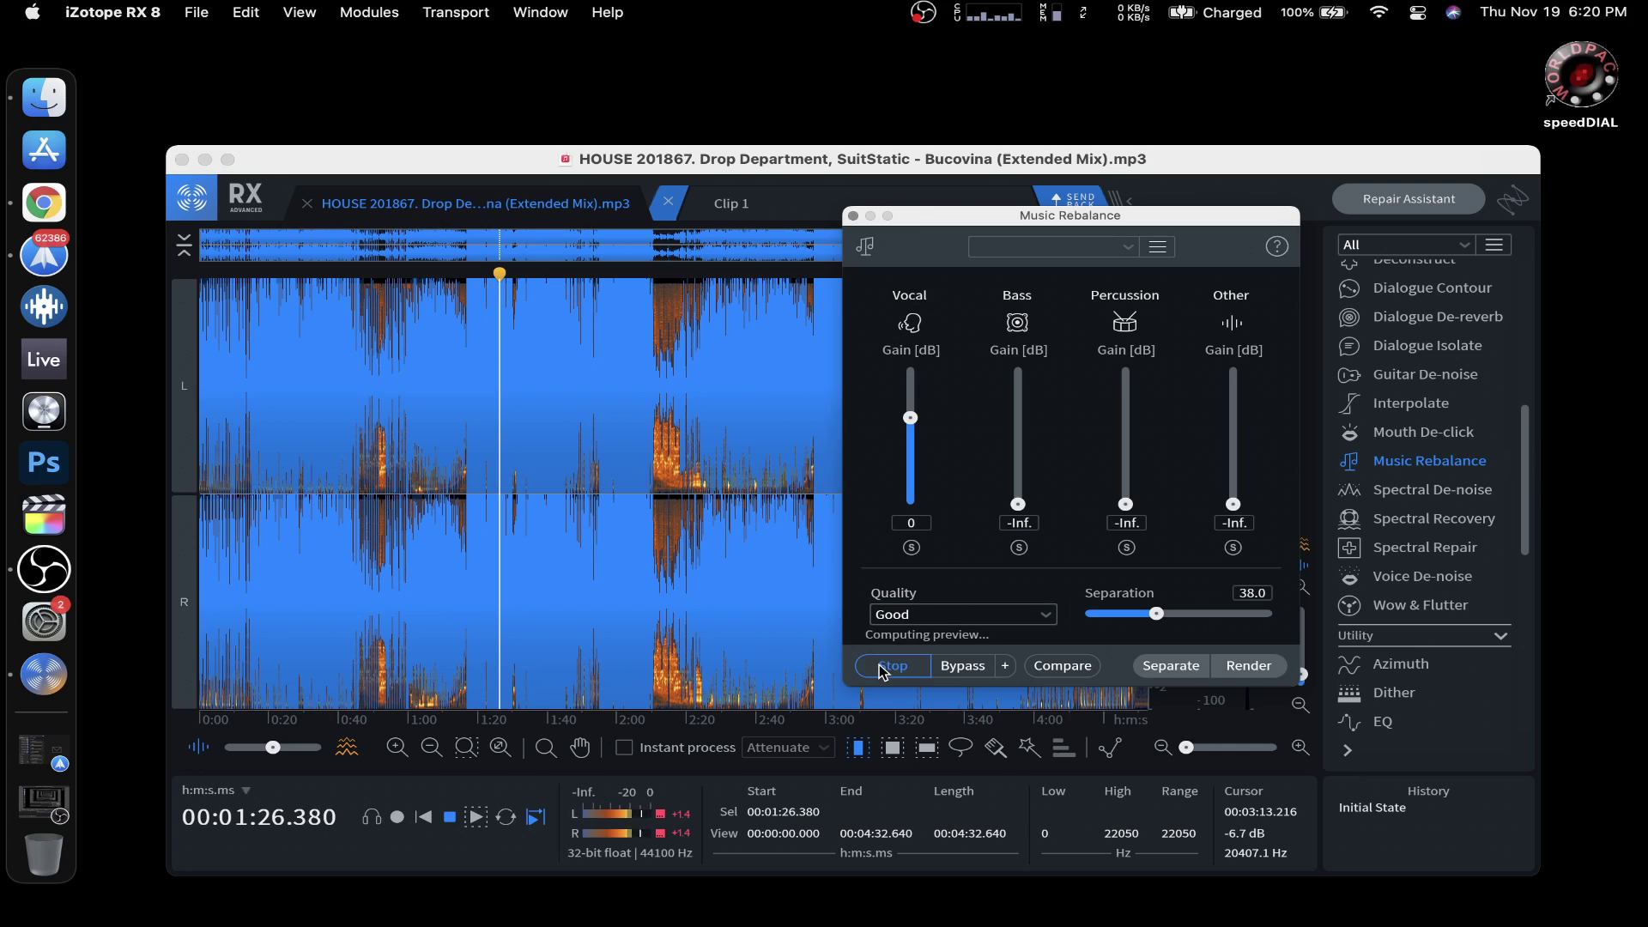
key("XF86AudioRaiseVolume")
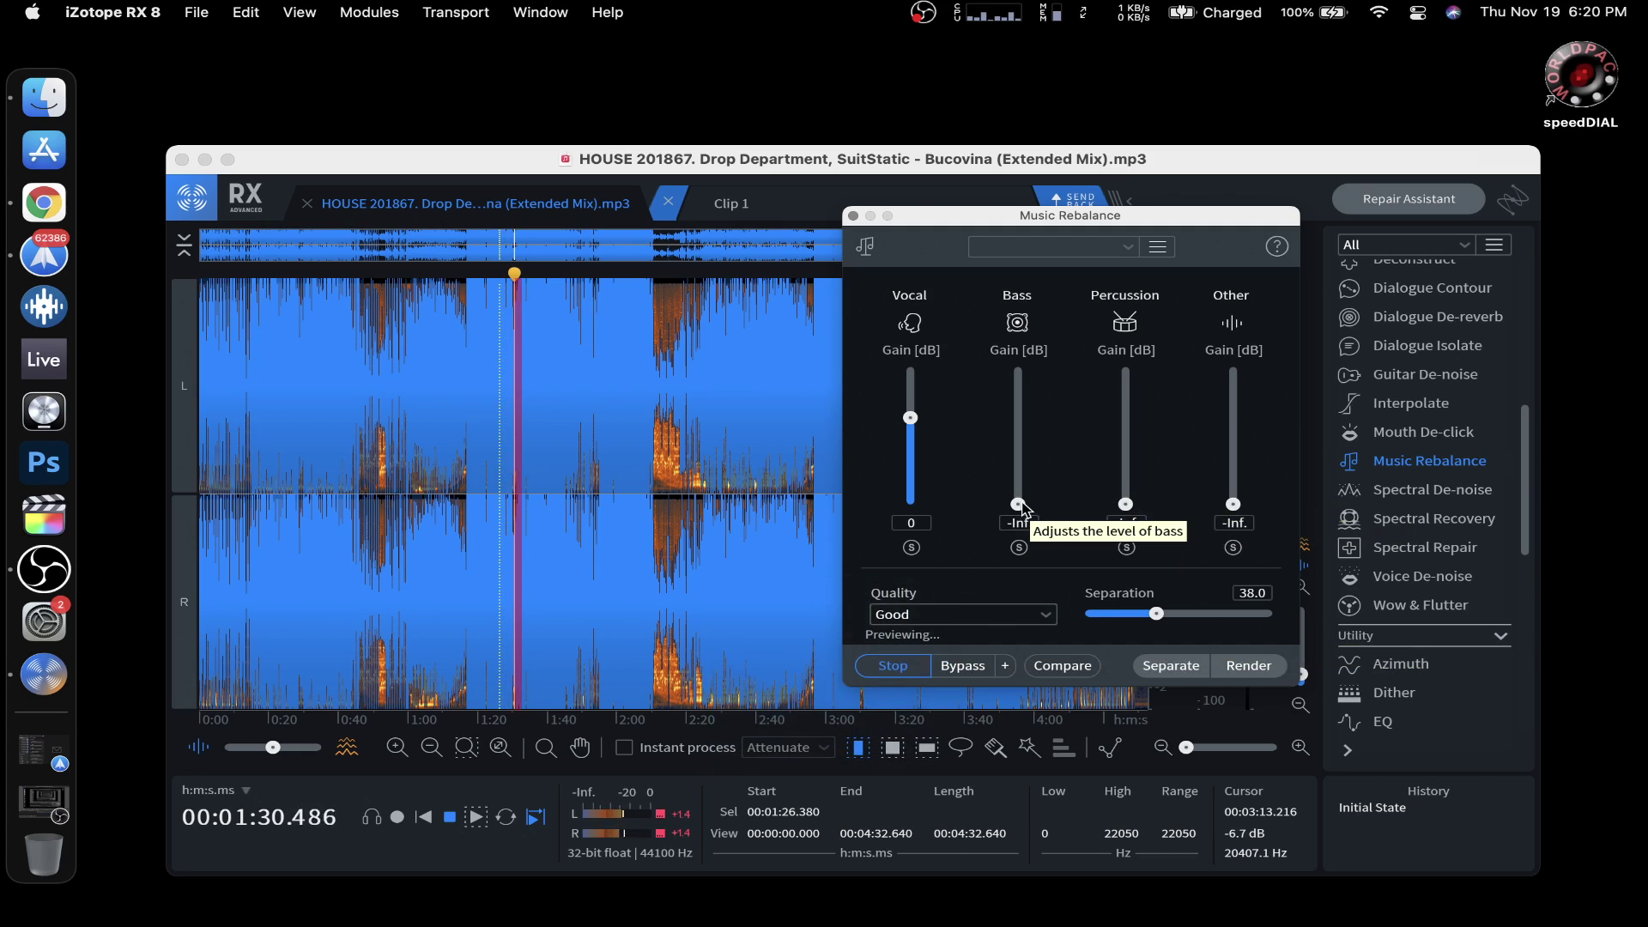
Isolate the bass by setting Bass gain to 0 and Vocal gain to -Inf, with Quality set to Best
left_click_drag(1018, 503, 1026, 420)
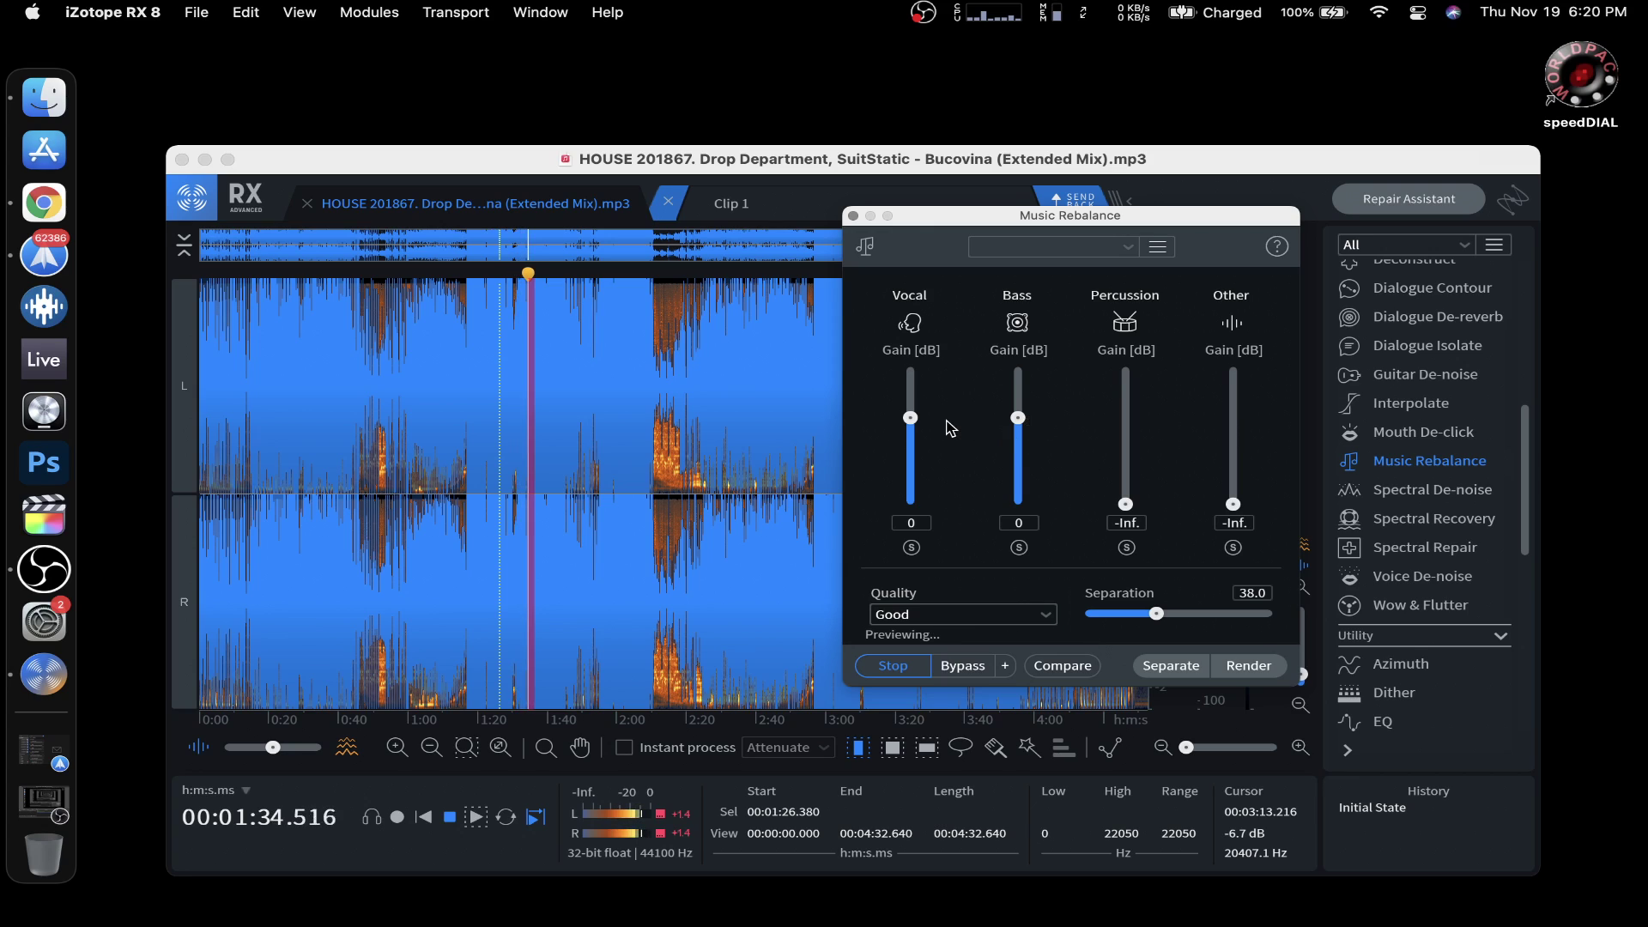
left_click_drag(910, 417, 911, 513)
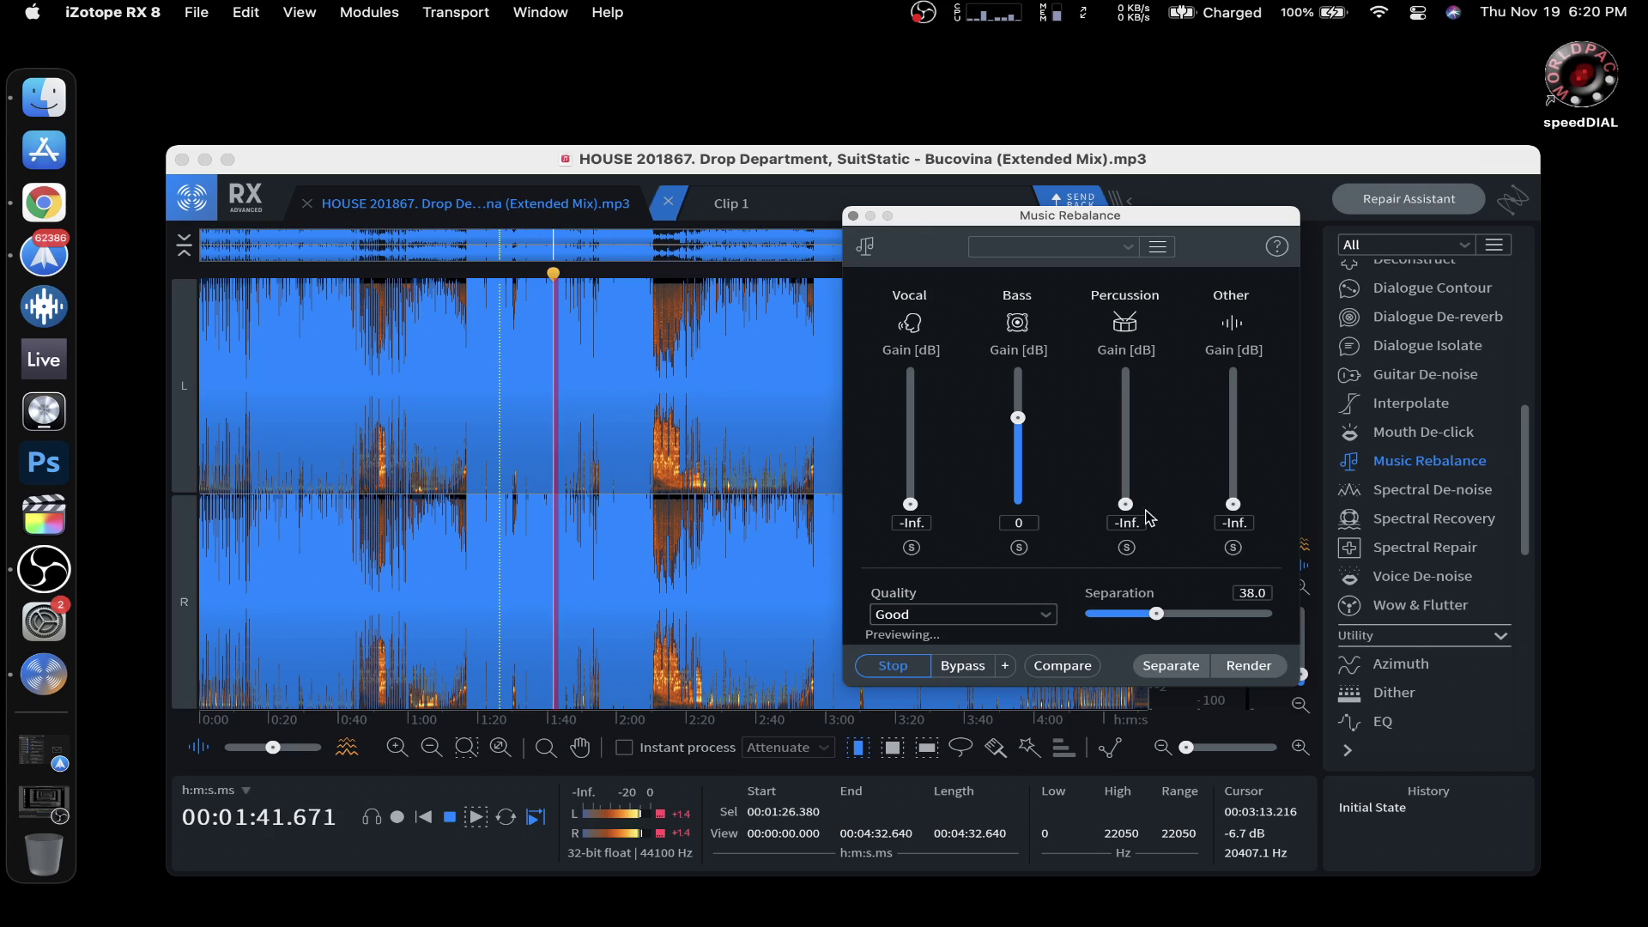
left_click(1019, 614)
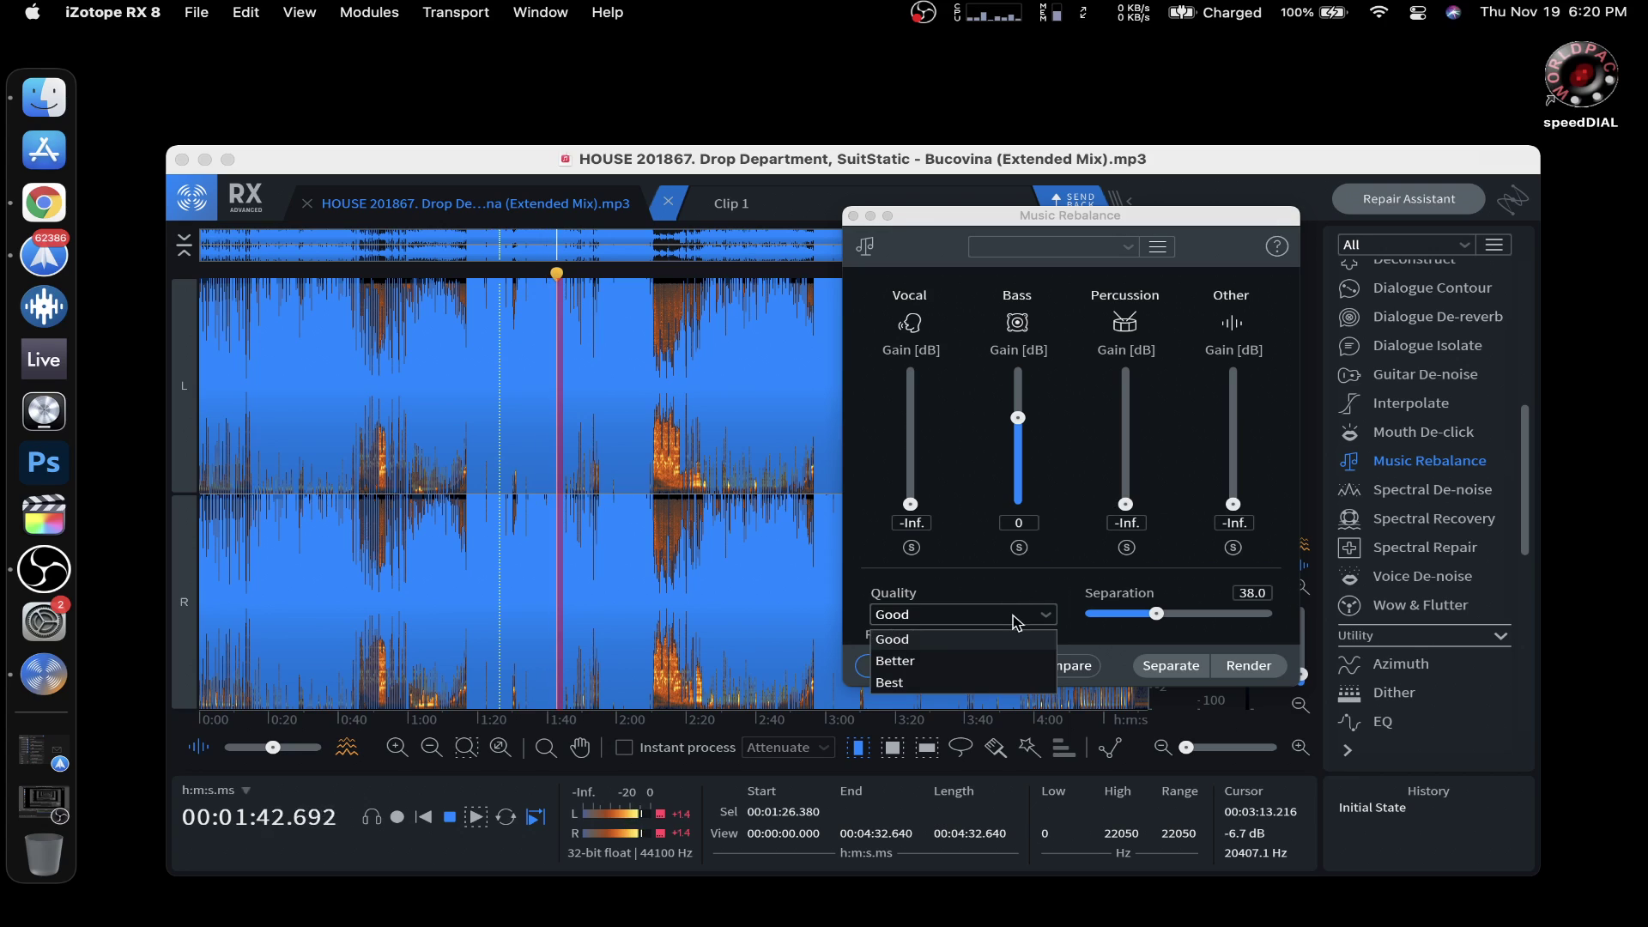
left_click(987, 681)
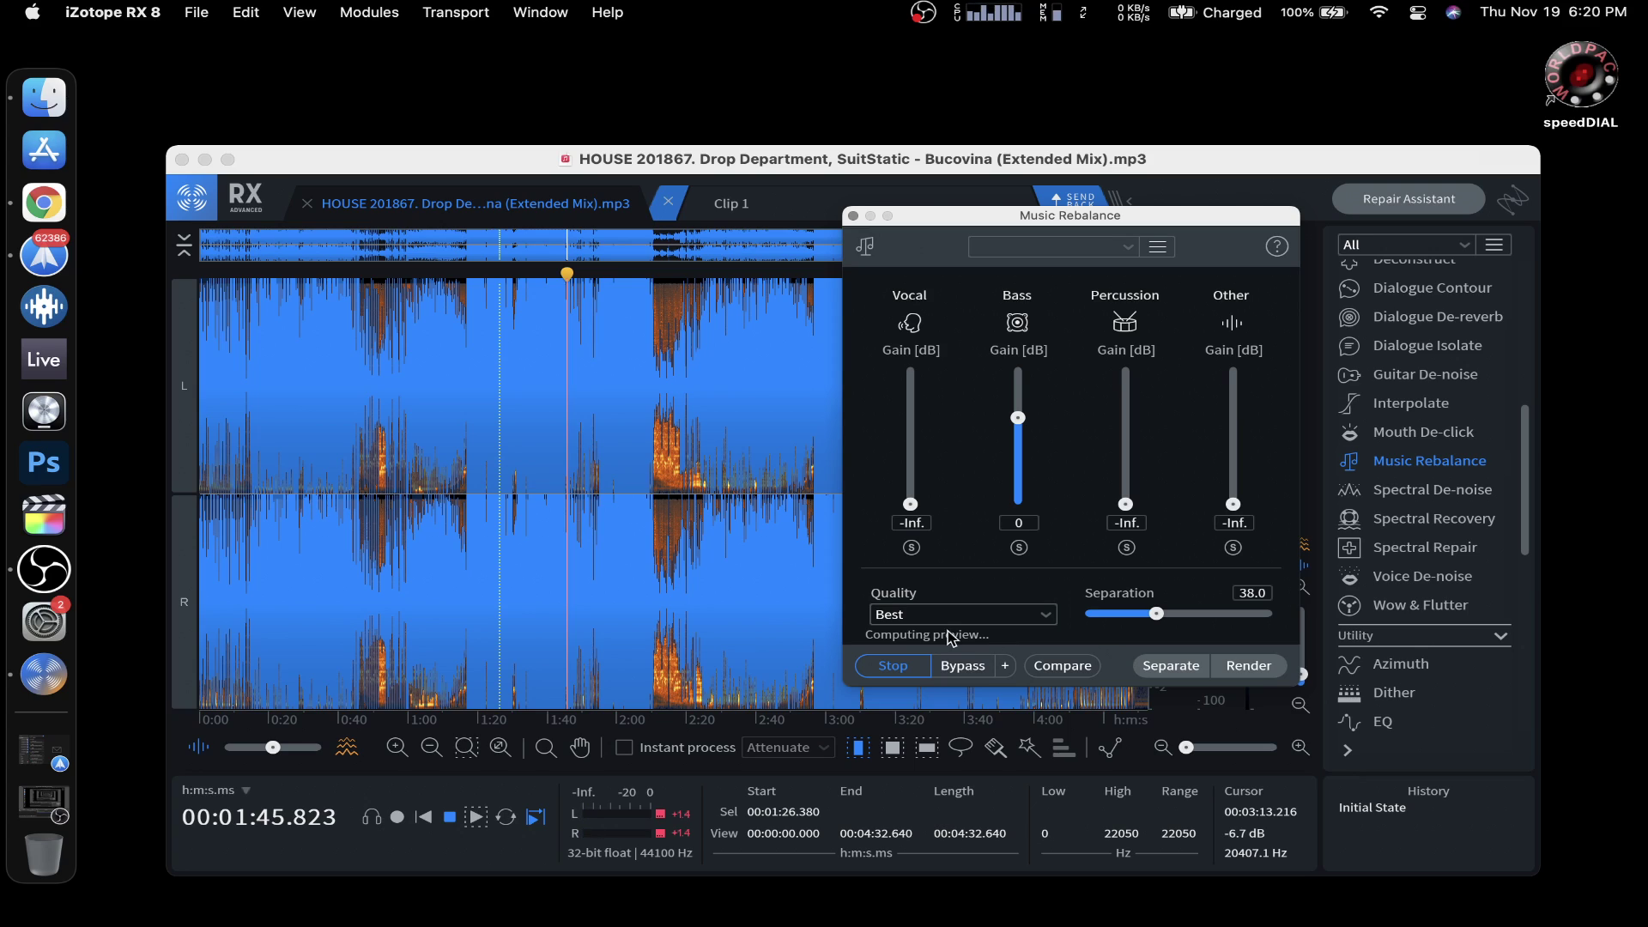
Check the CPU load during the Best-quality preview, then stop the preview and close Music Rebalance
left_click(1003, 15)
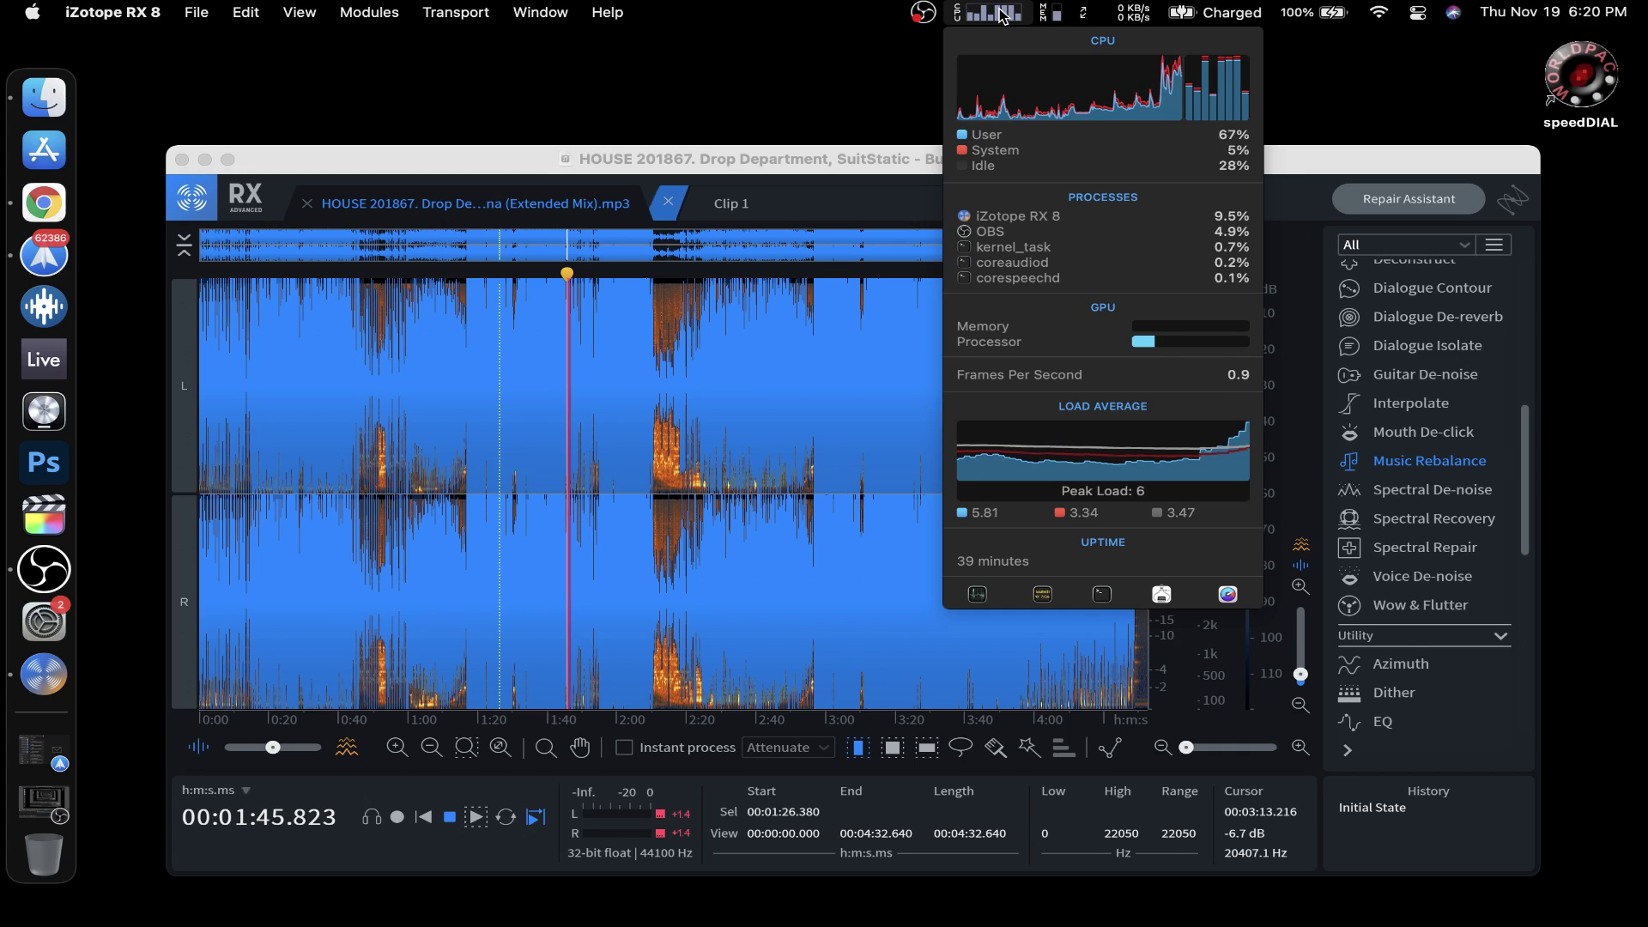
left_click(1001, 14)
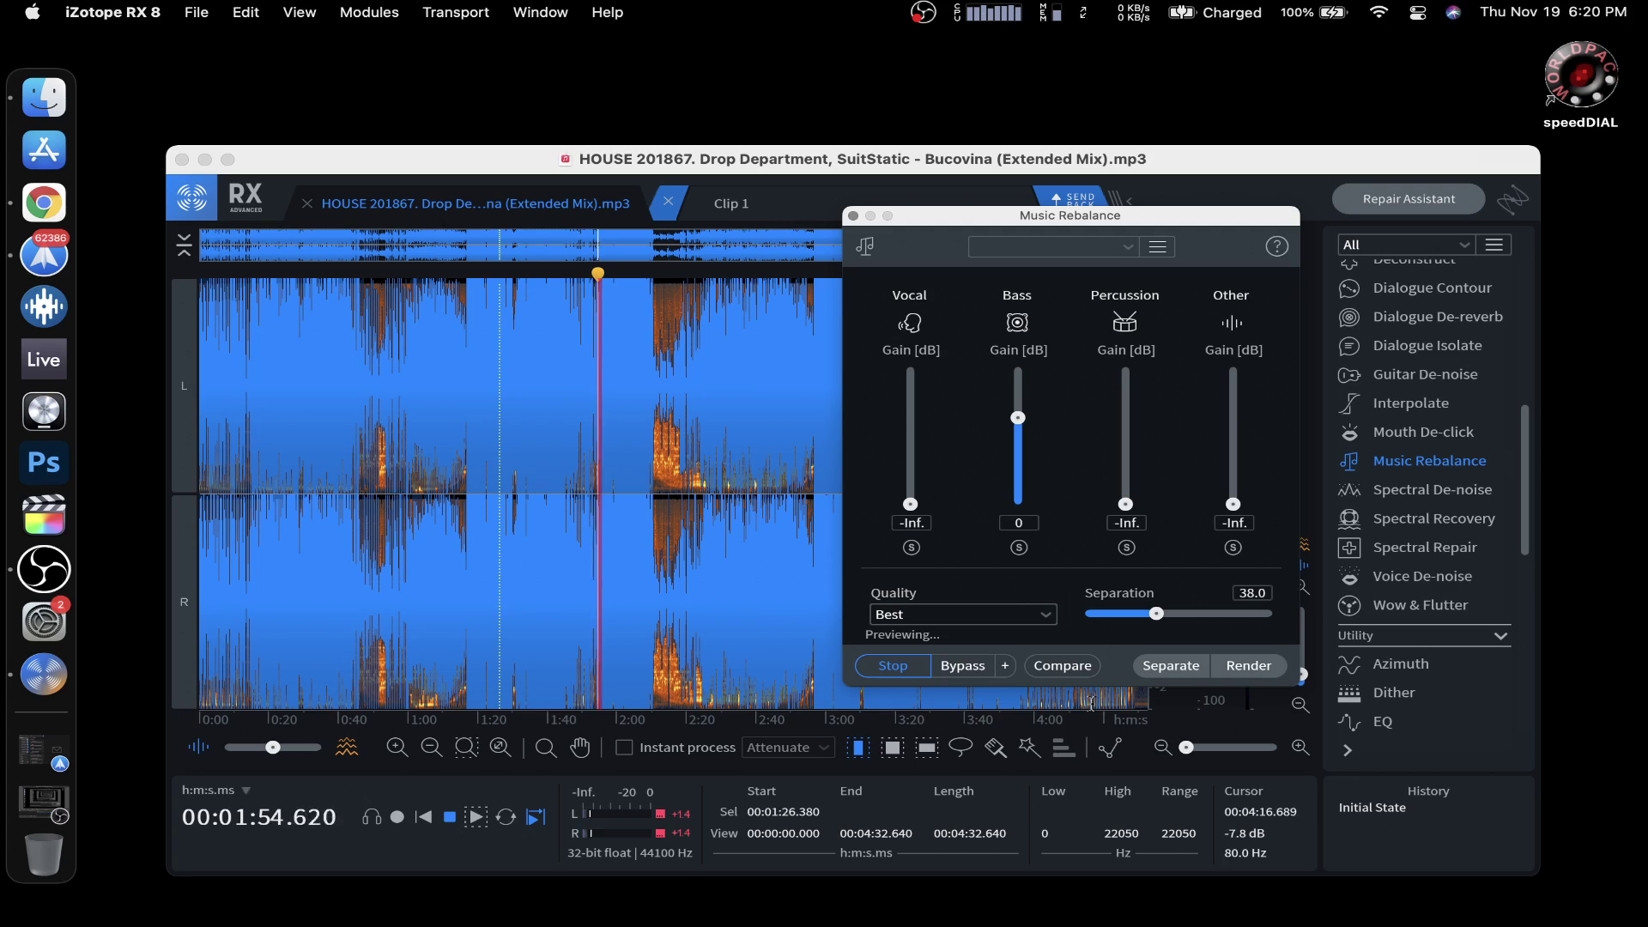
left_click(914, 677)
left_click(853, 216)
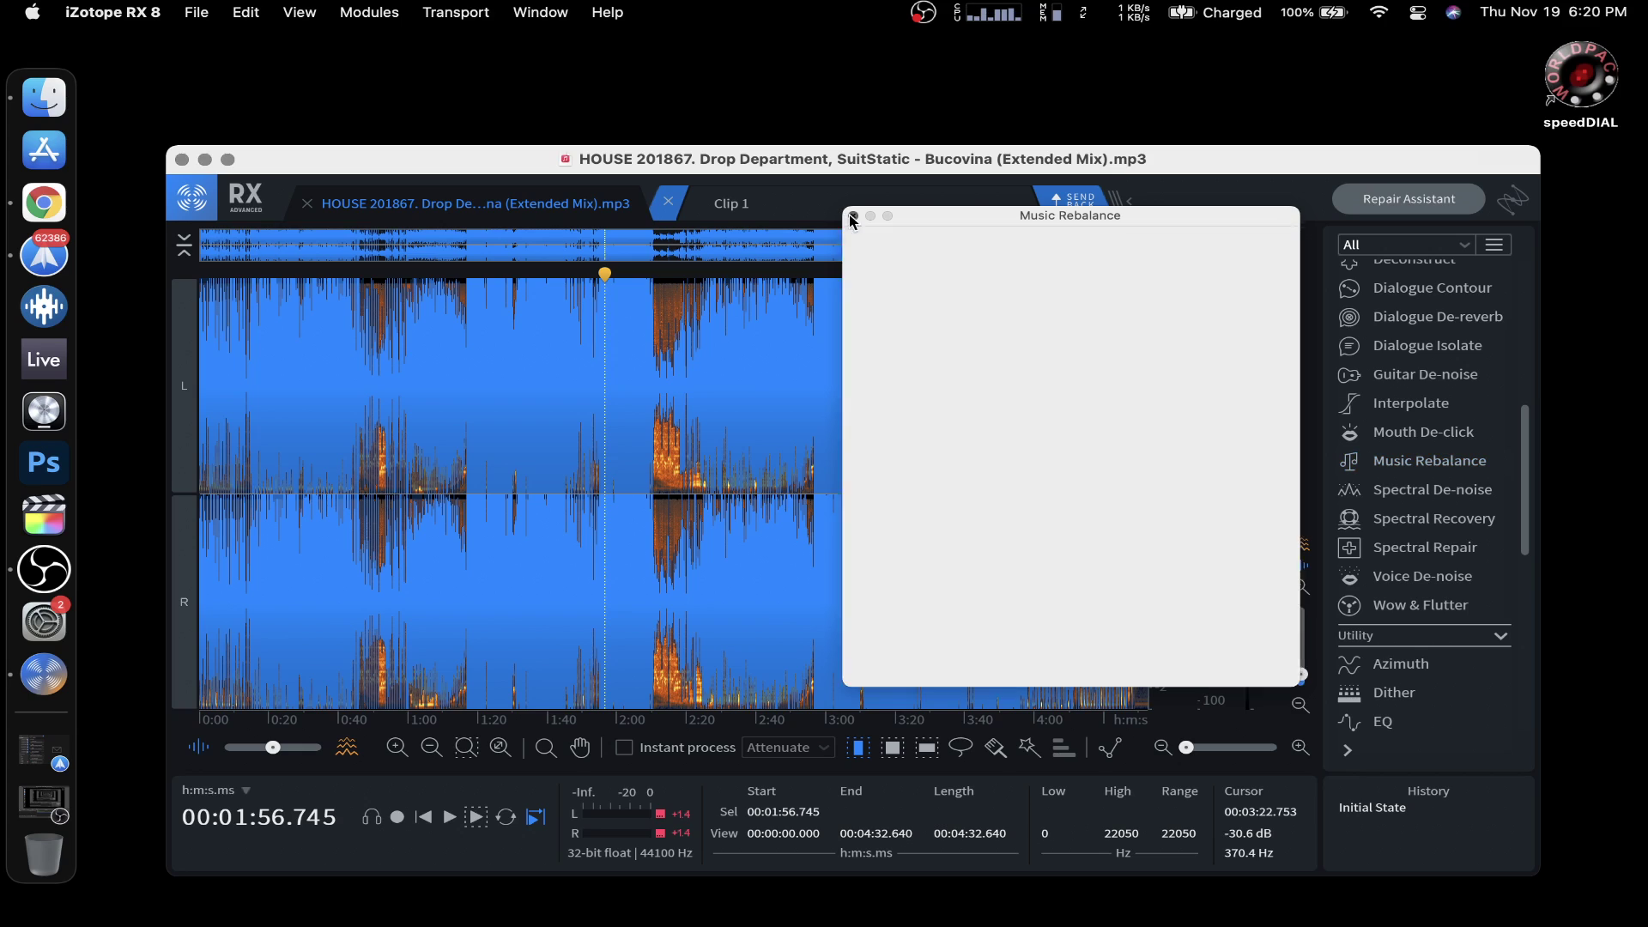
Look through the list of repair modules and open Spectral Repair
scroll(1407, 498, "up", 2)
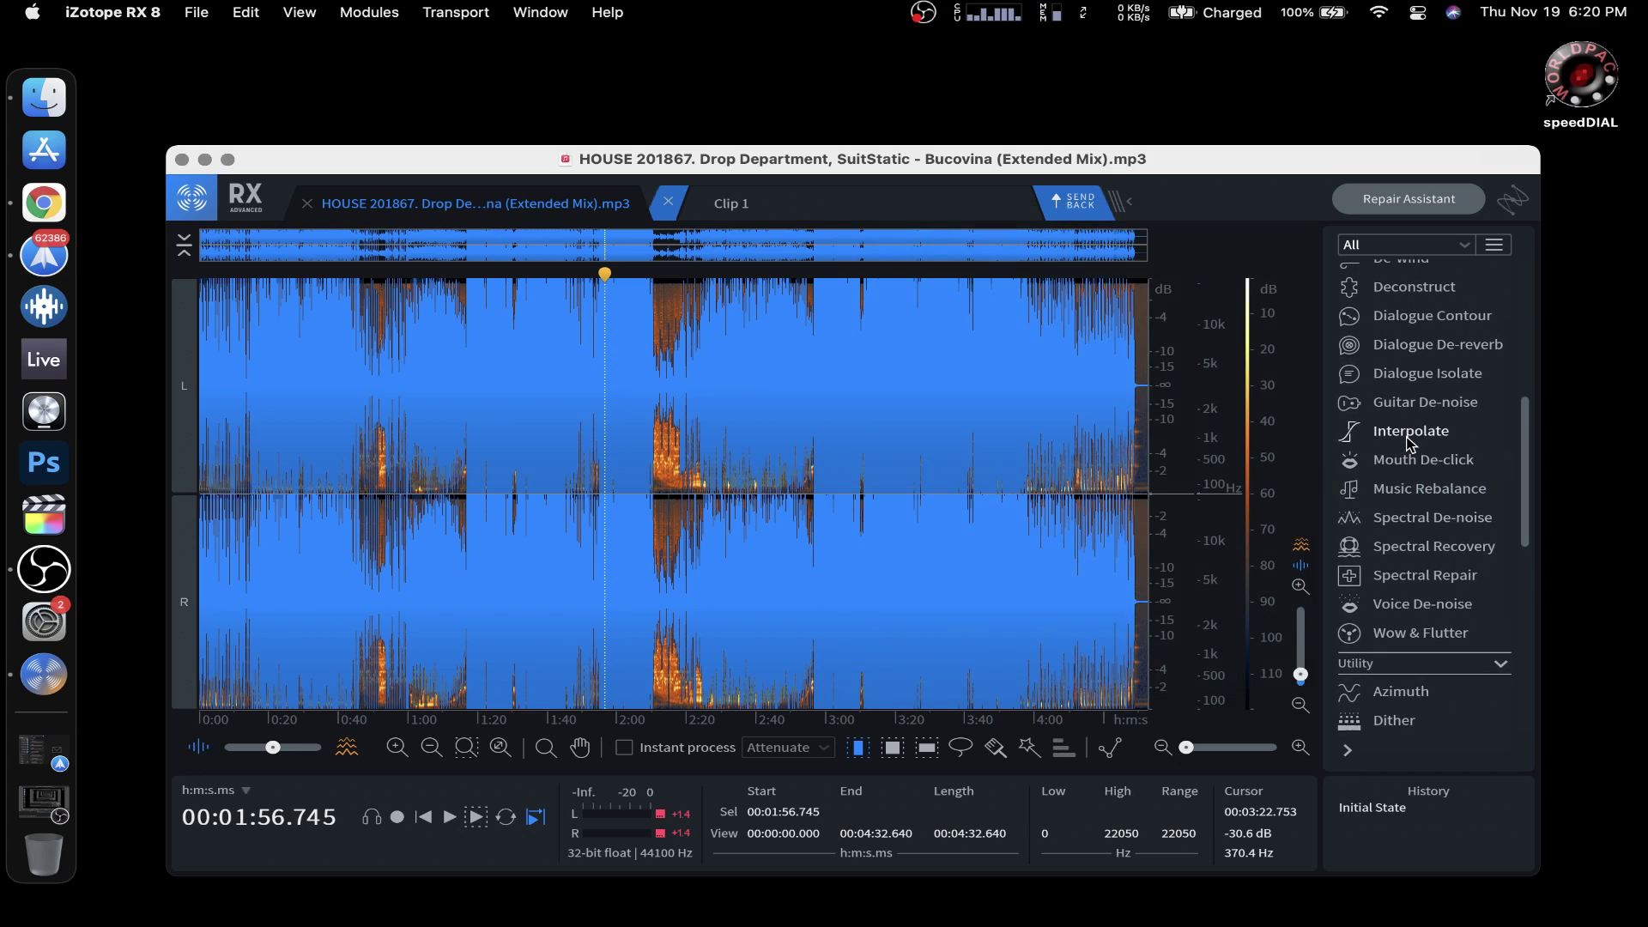
scroll(1407, 444, "up", 5)
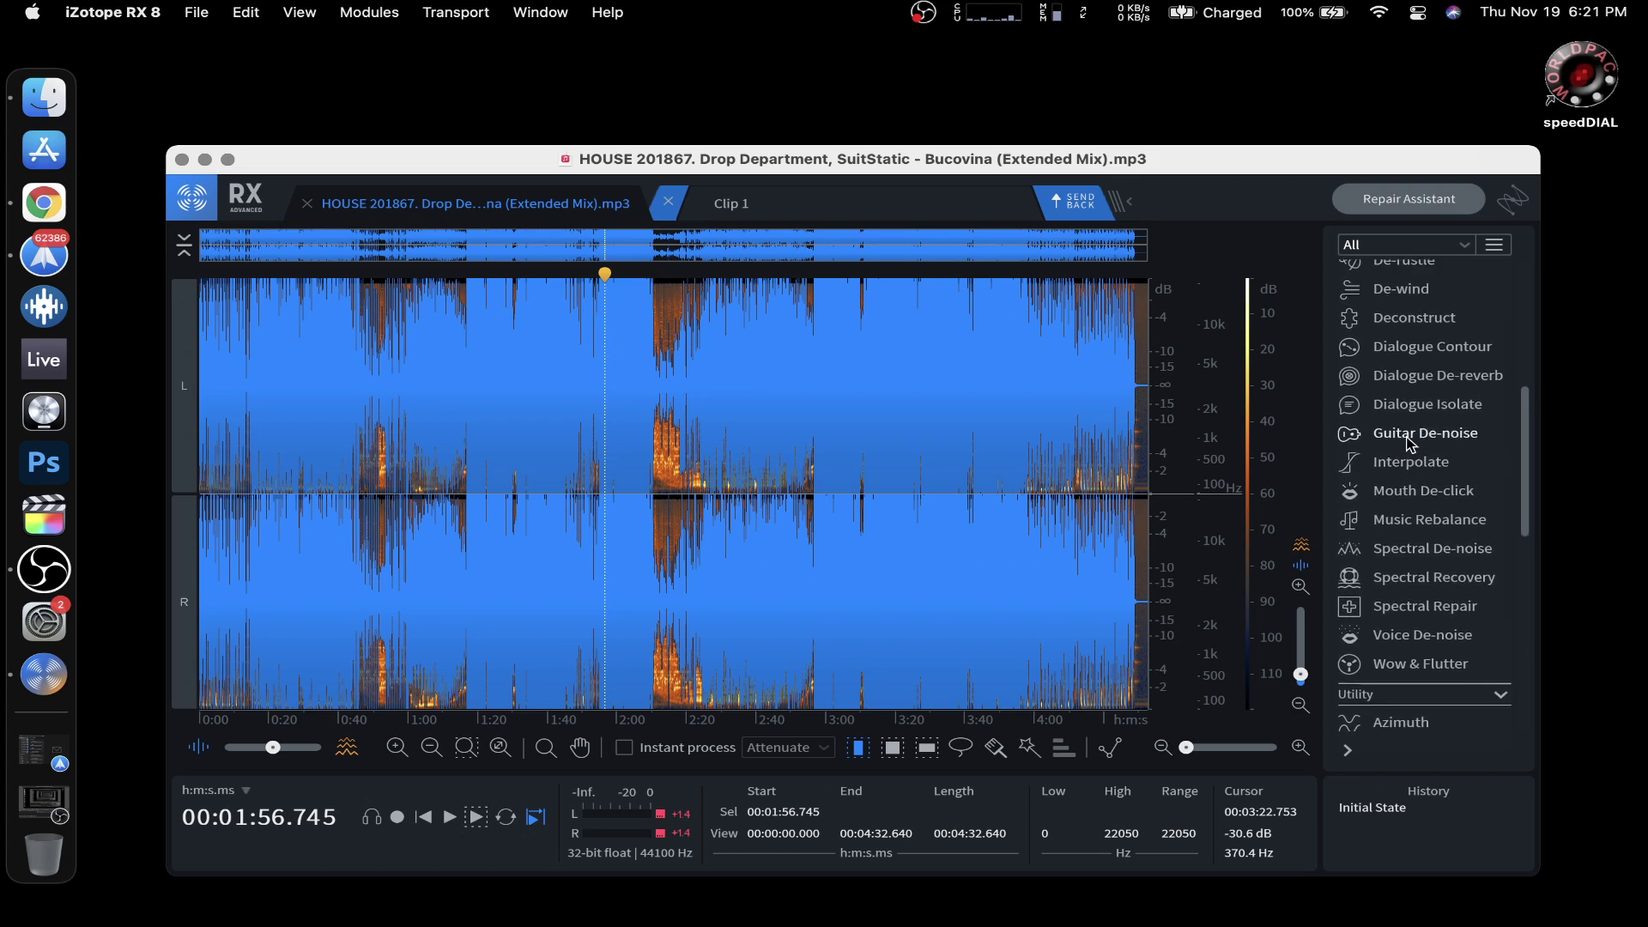
scroll(1408, 444, "up", 8)
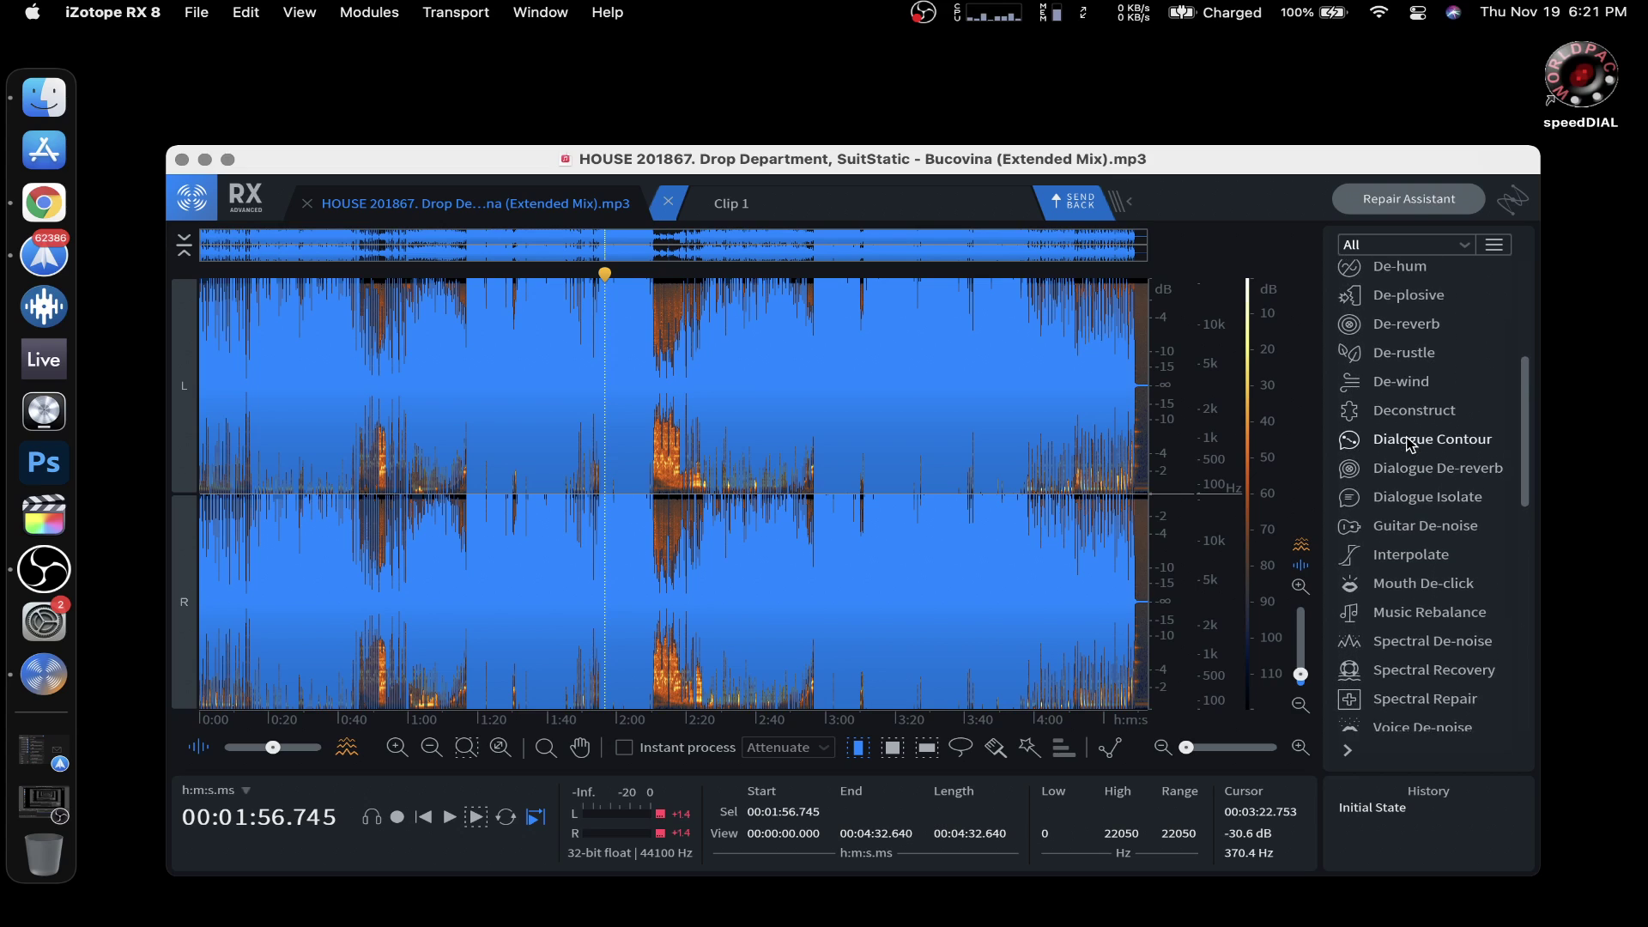
scroll(1407, 444, "up", 3)
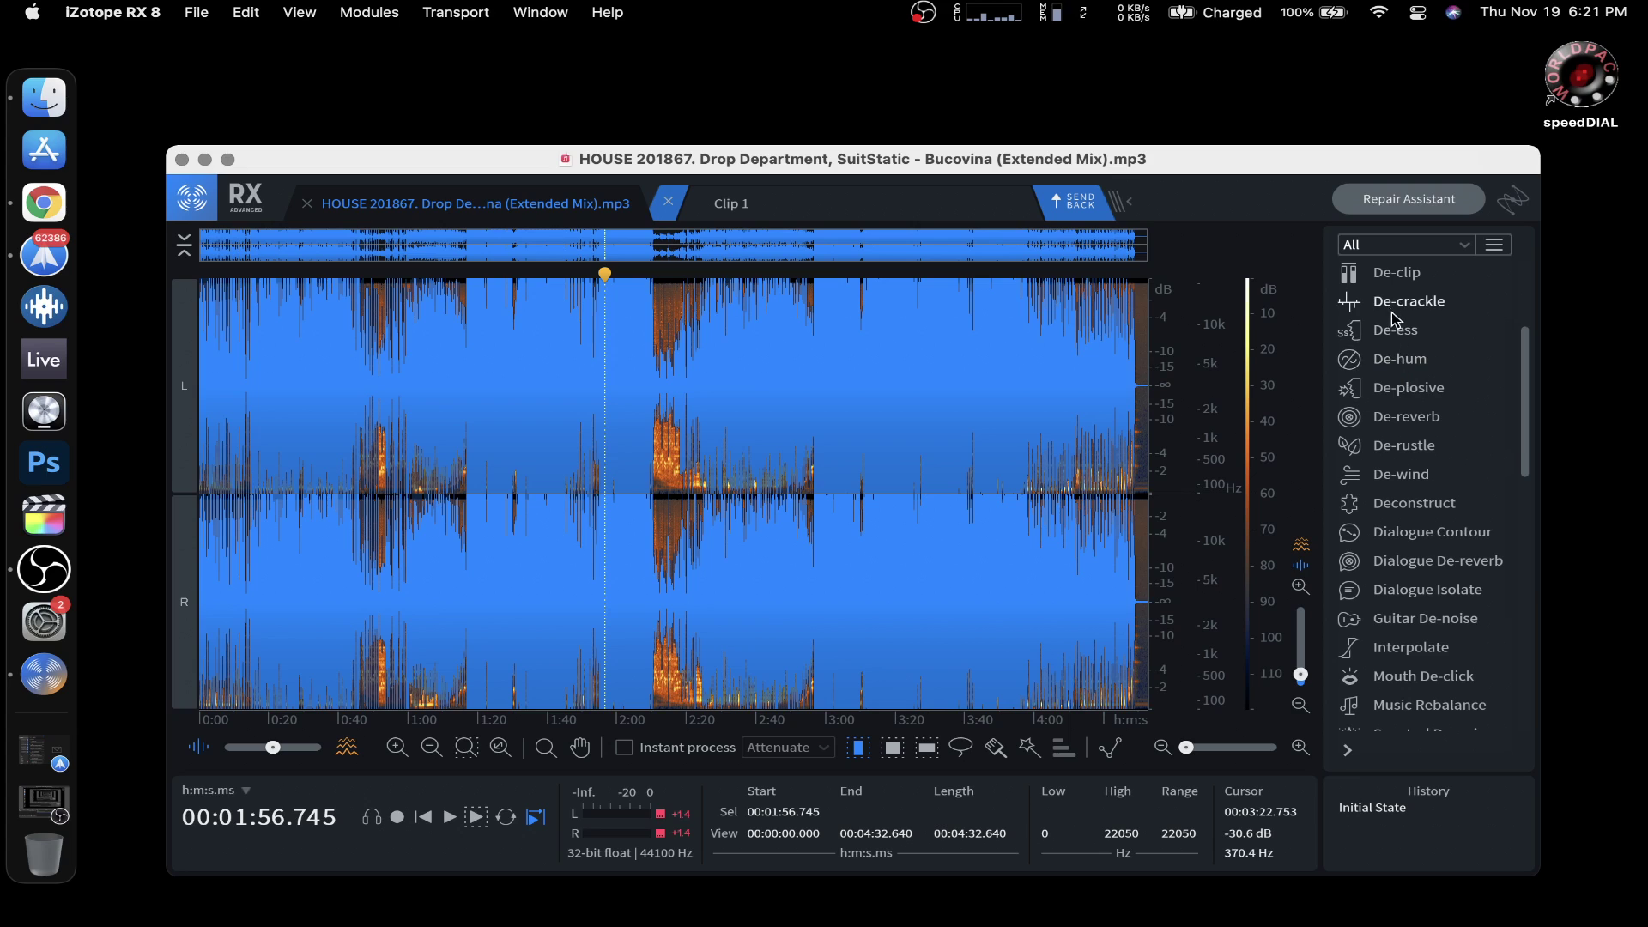
scroll(1396, 337, "up", 2)
scroll(1396, 338, "up", 5)
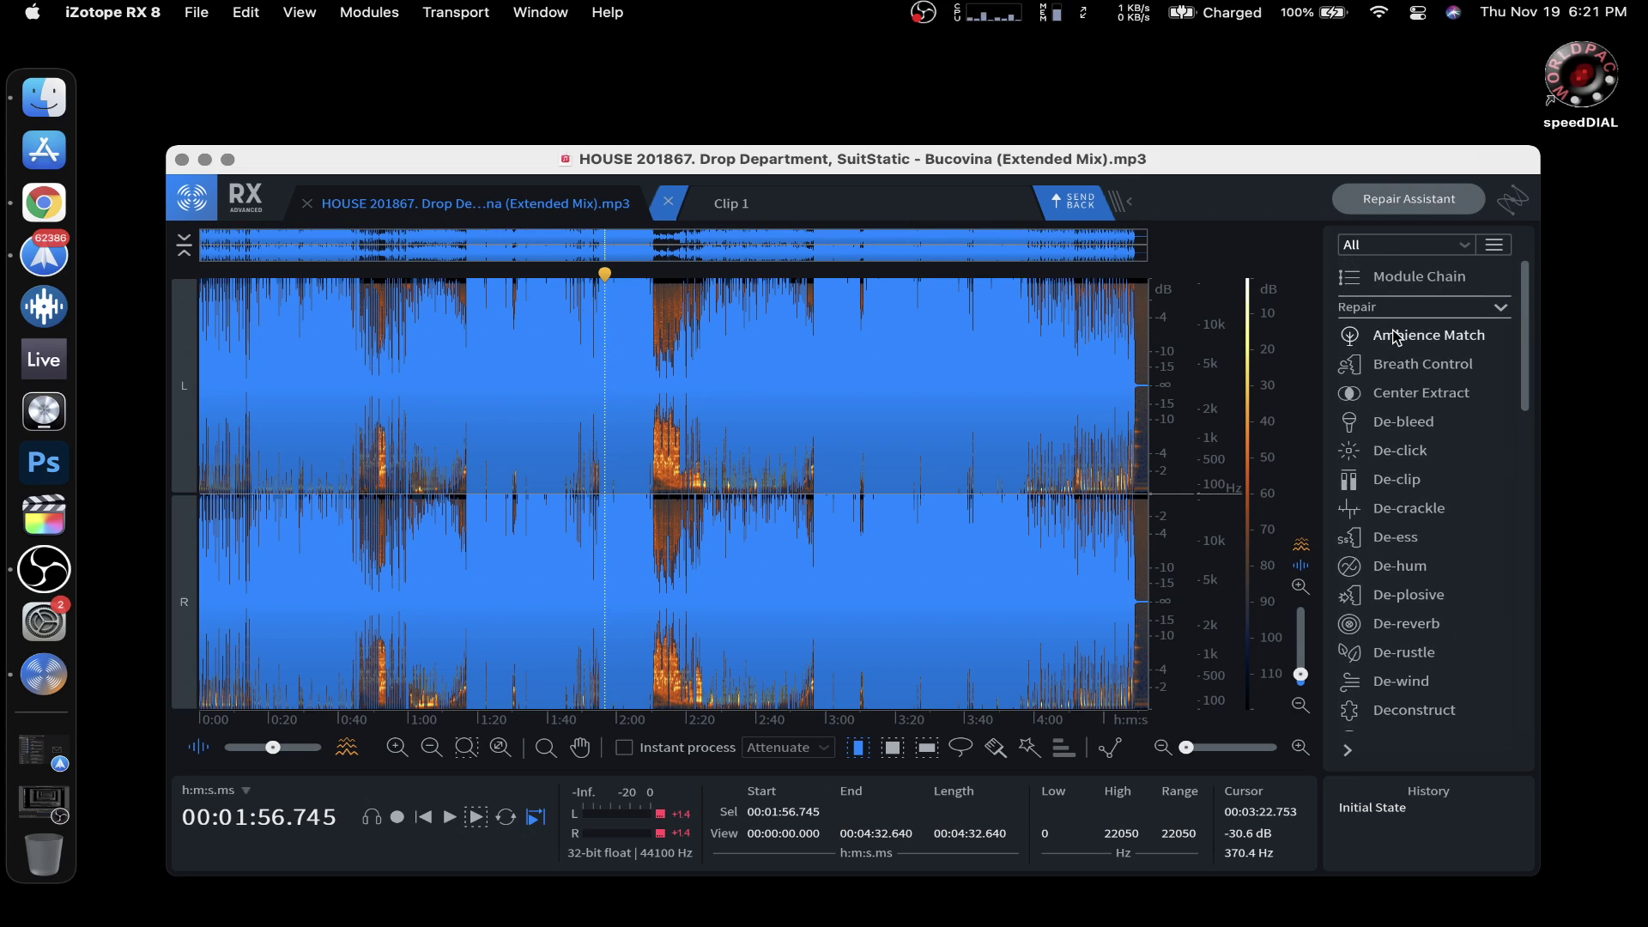
scroll(1396, 338, "down", 20)
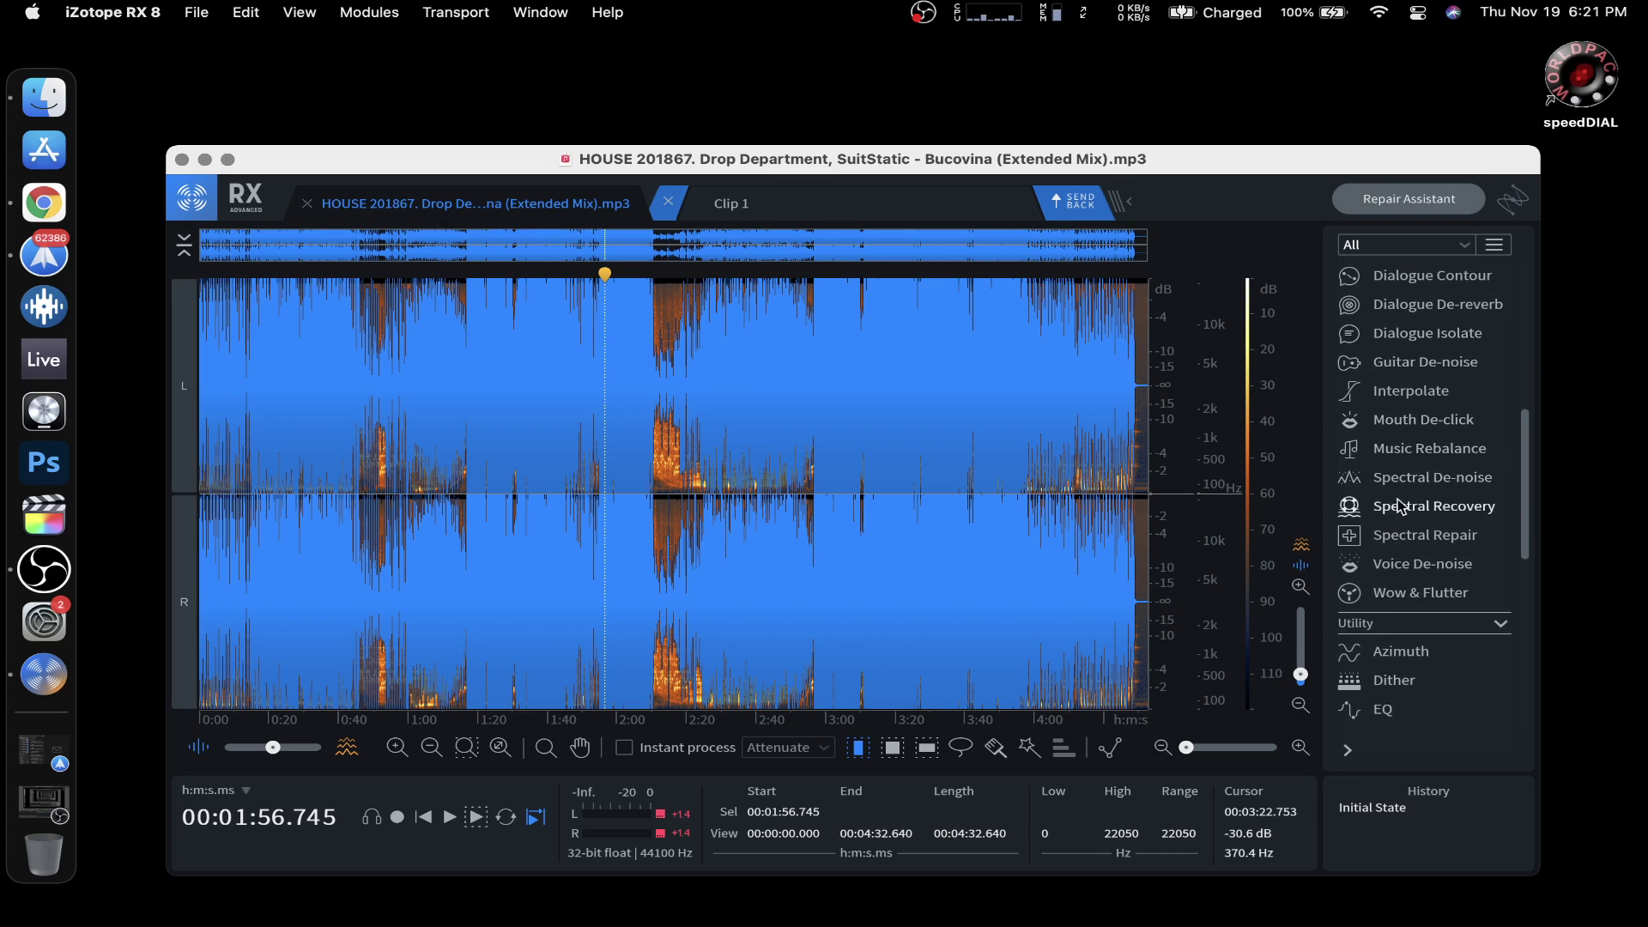
left_click(1416, 535)
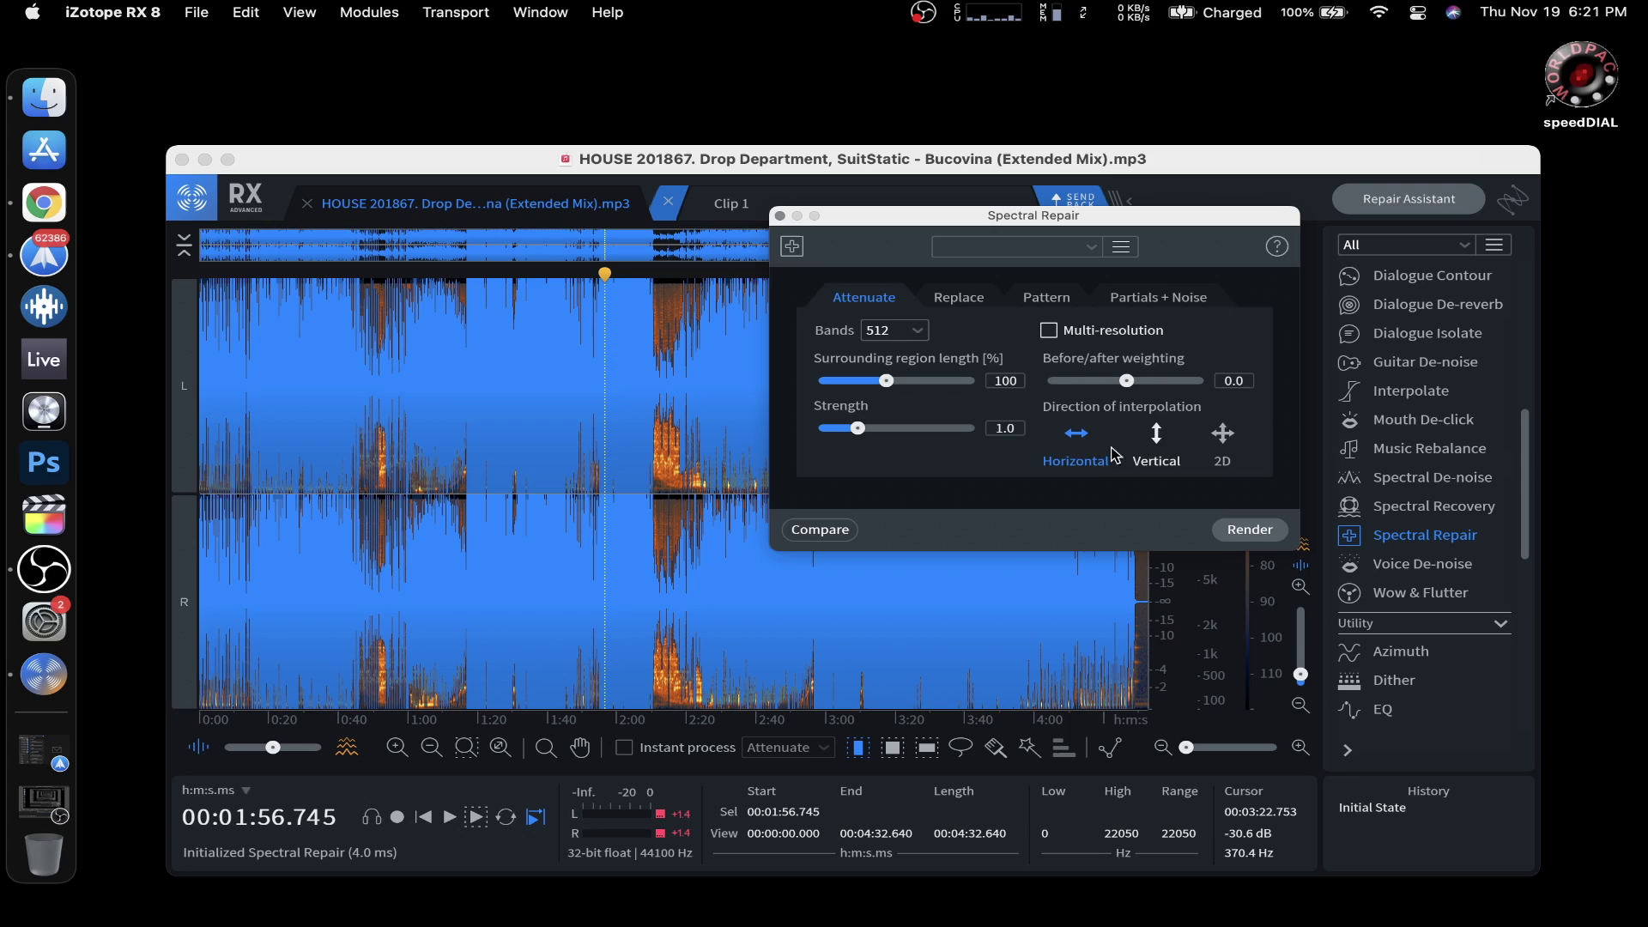
Select the entire right channel and render Spectral Repair in Attenuate mode on it
left_click(1228, 533)
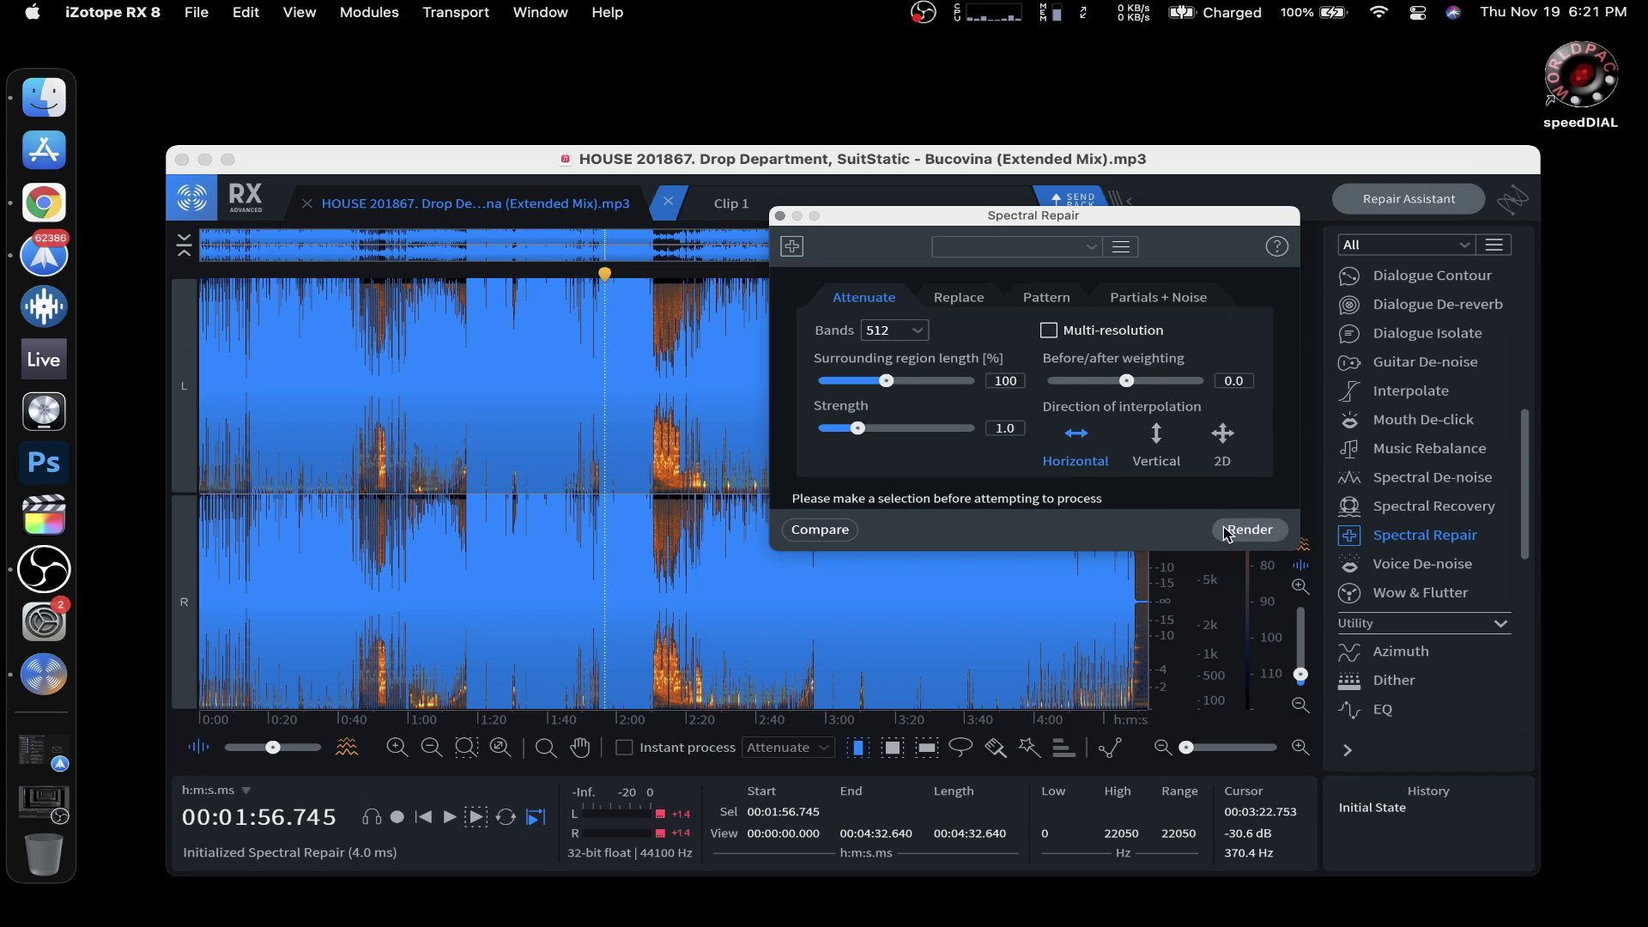
double_click(488, 672)
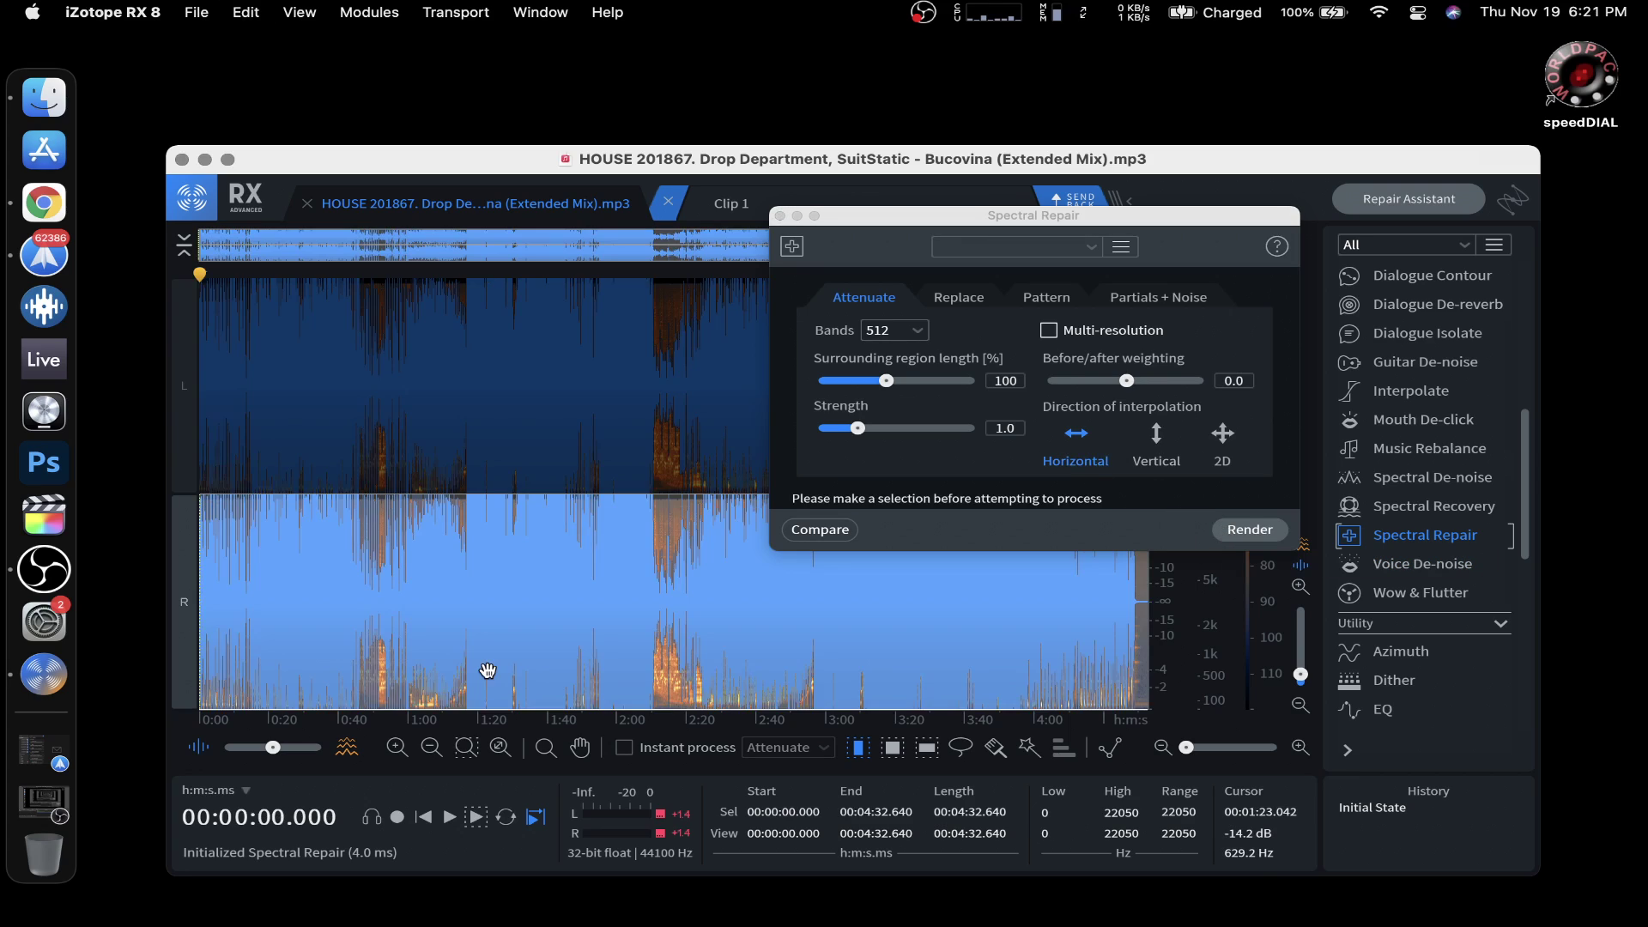
left_click(1260, 531)
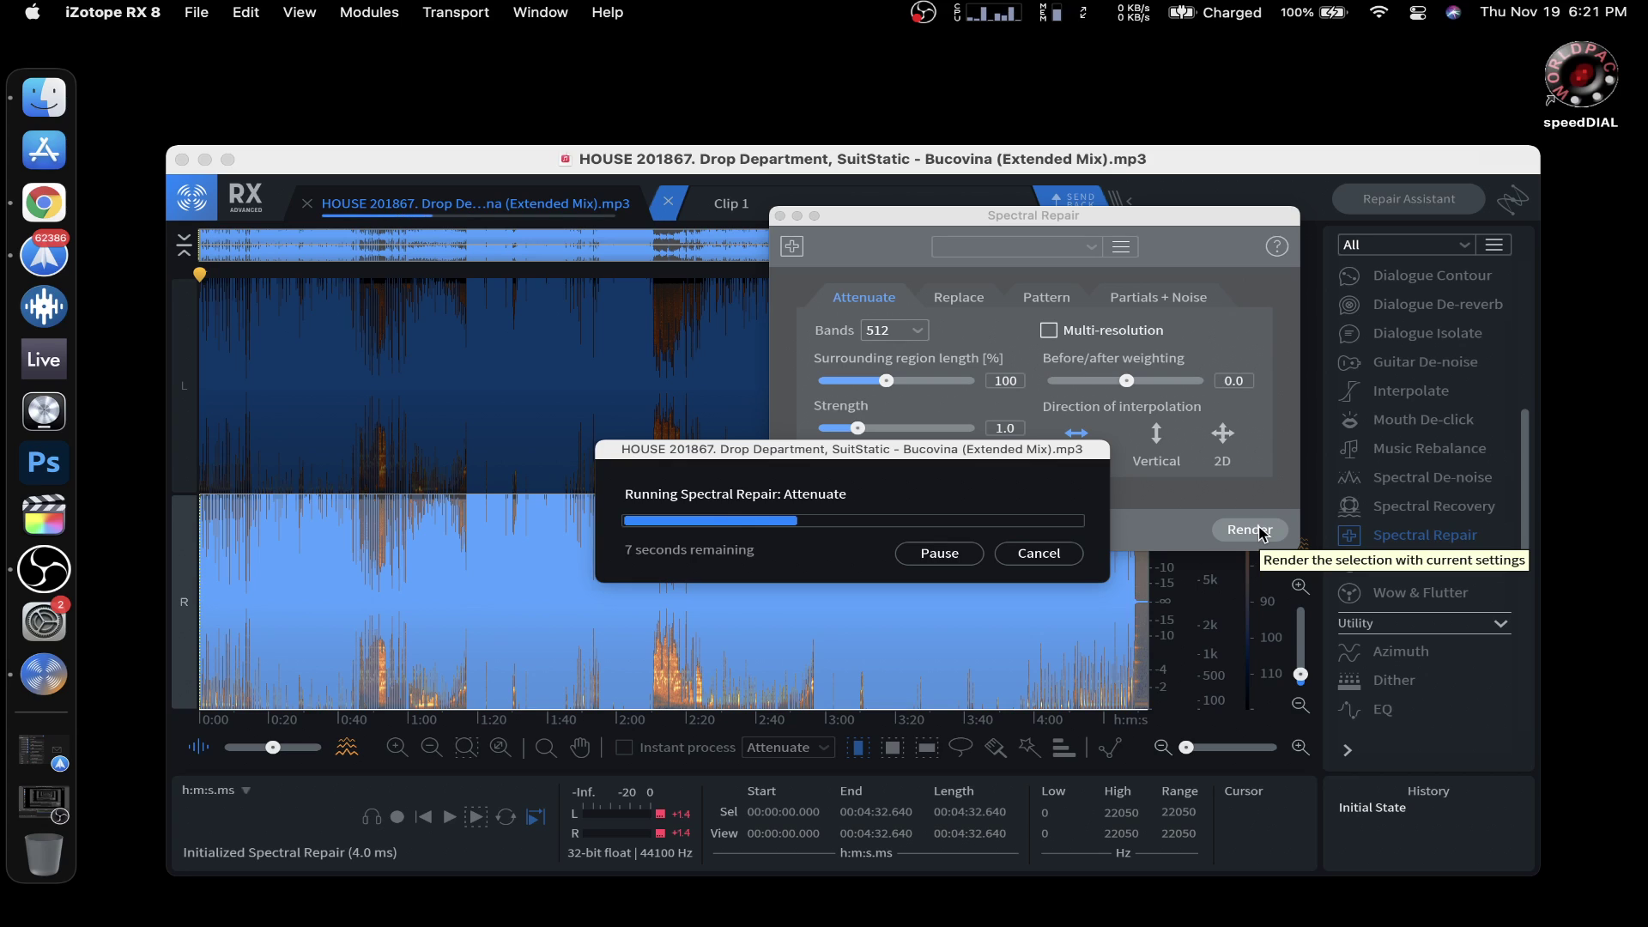
Check the CPU load while the spectral repair renders, and close the Spectral Repair module
left_click(1011, 14)
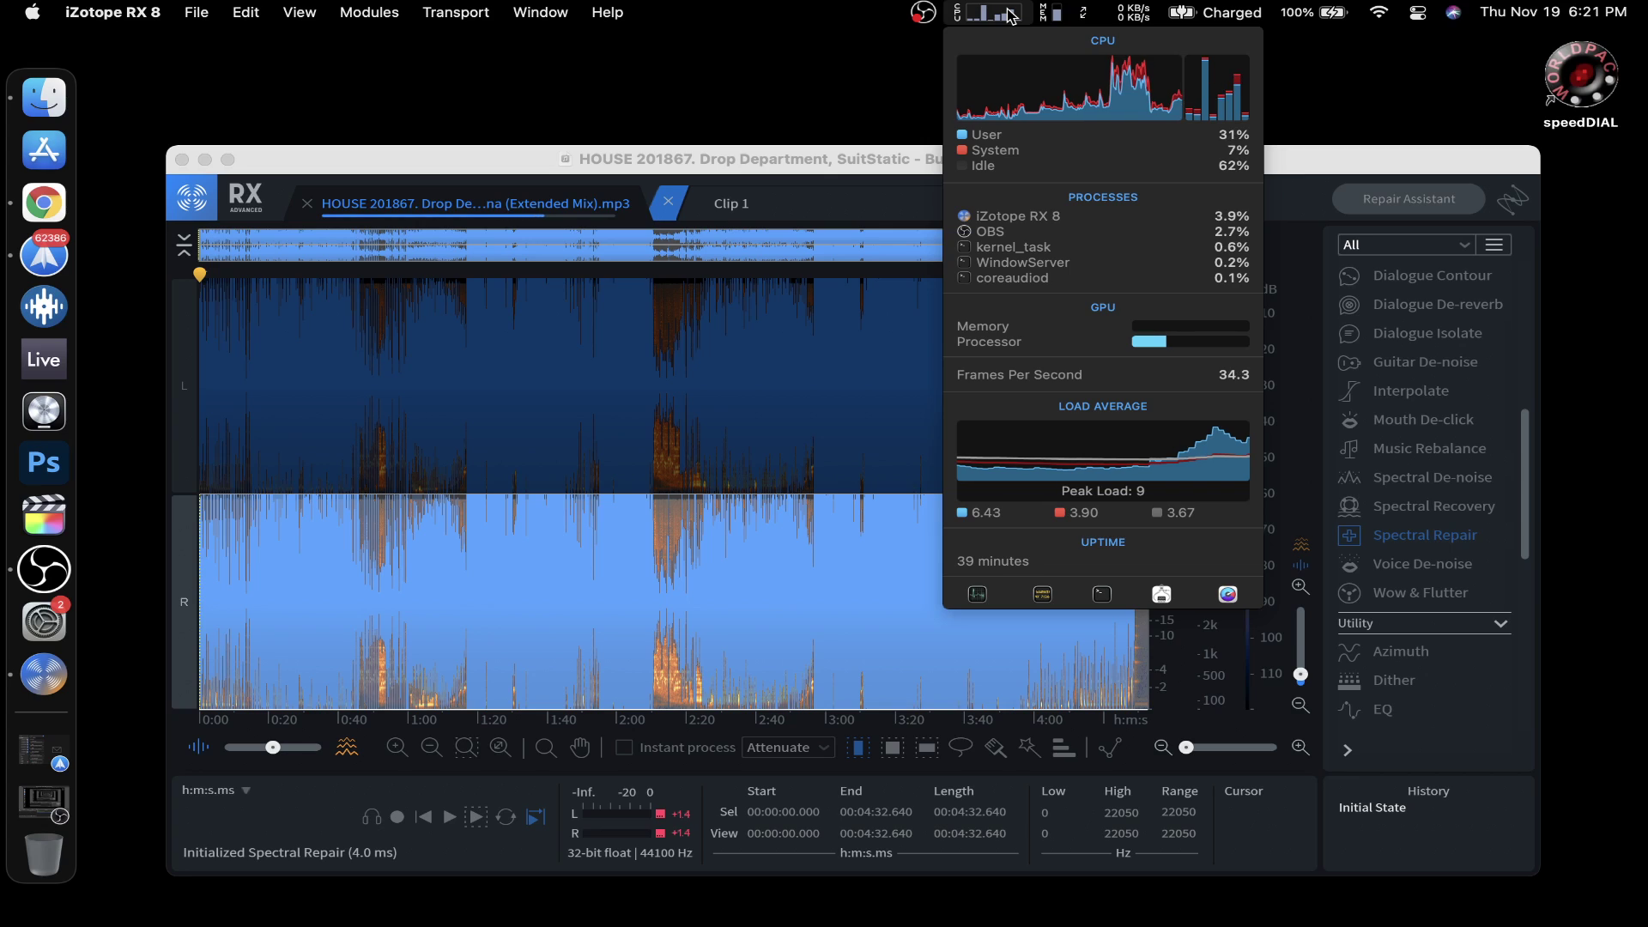
left_click(1011, 14)
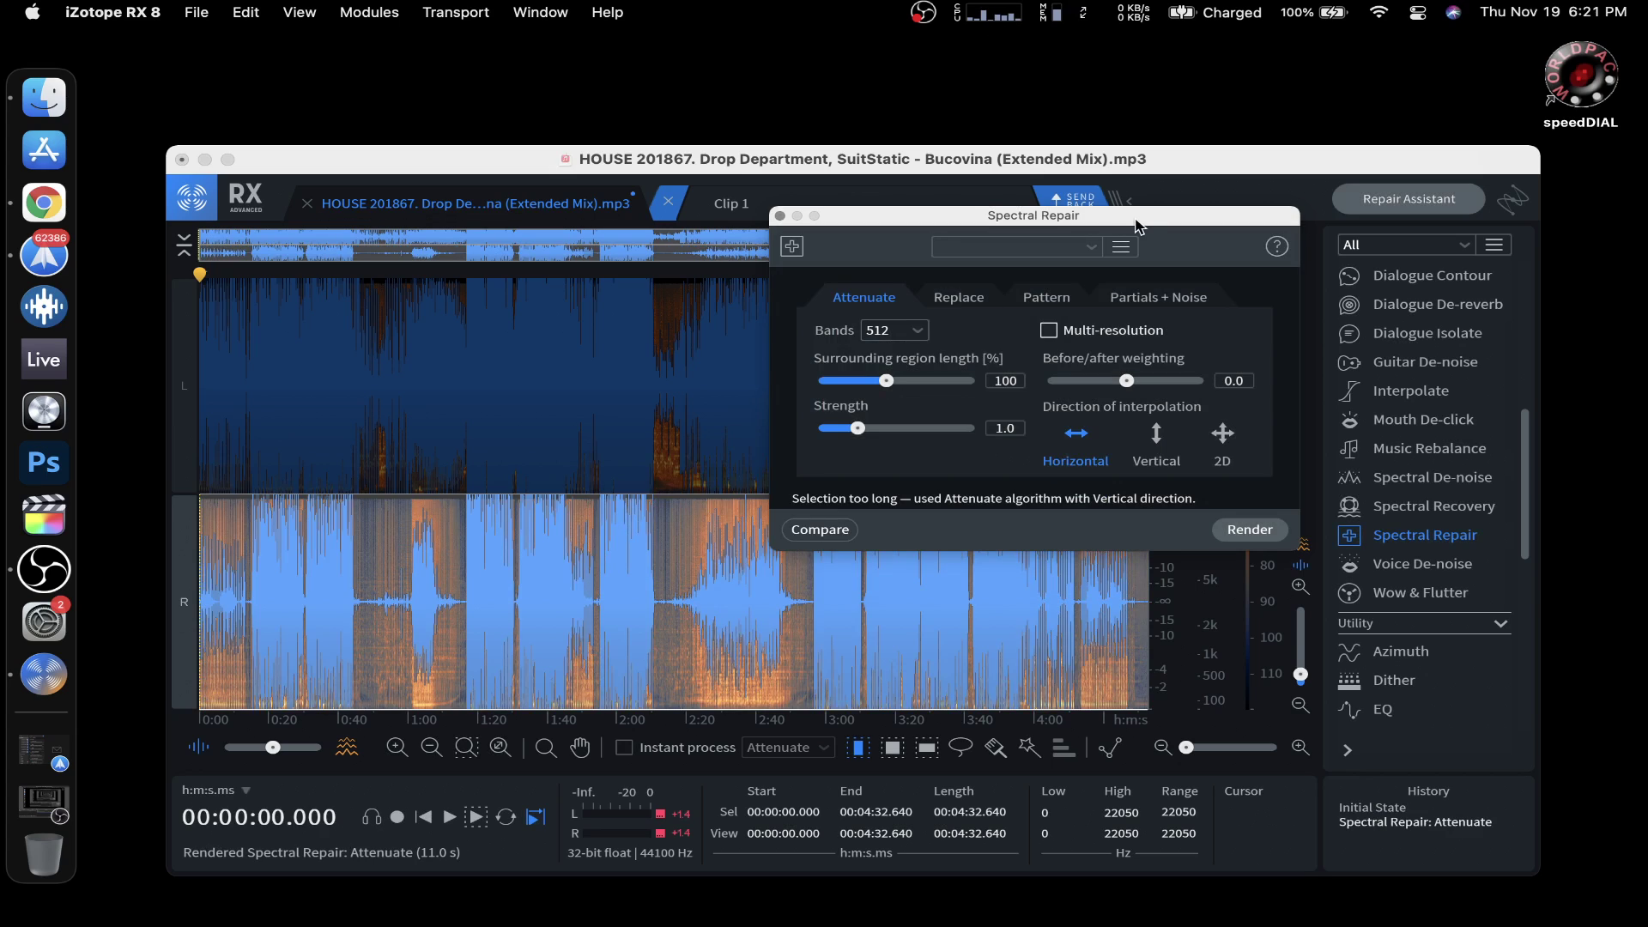
left_click(780, 216)
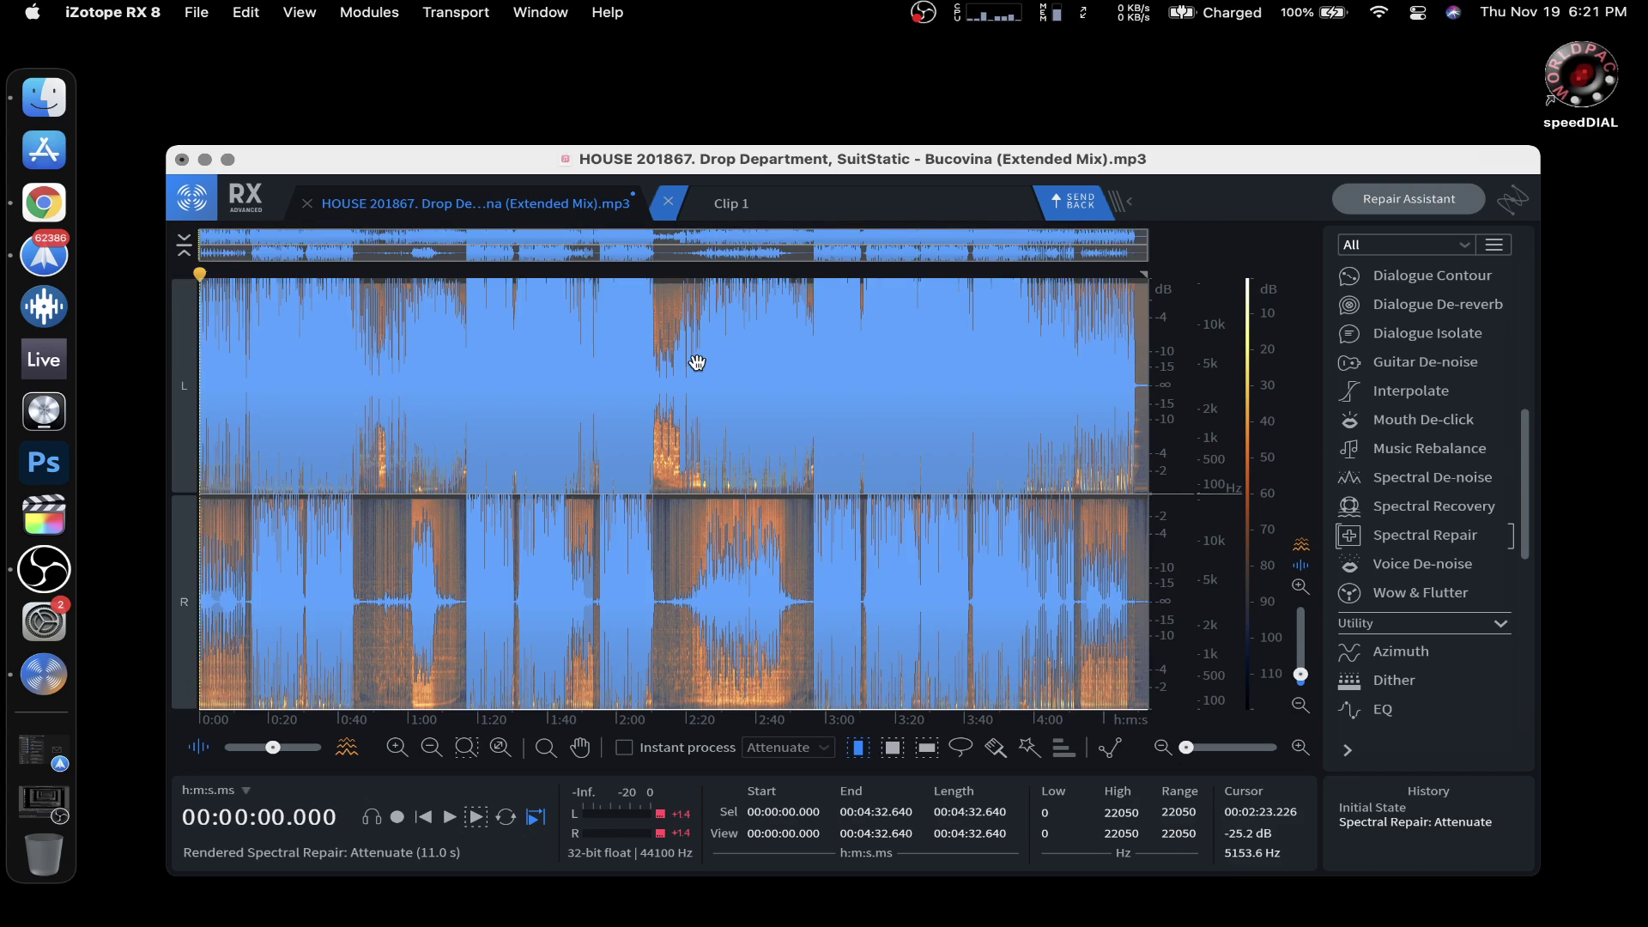
scroll(1401, 503, "up", 3)
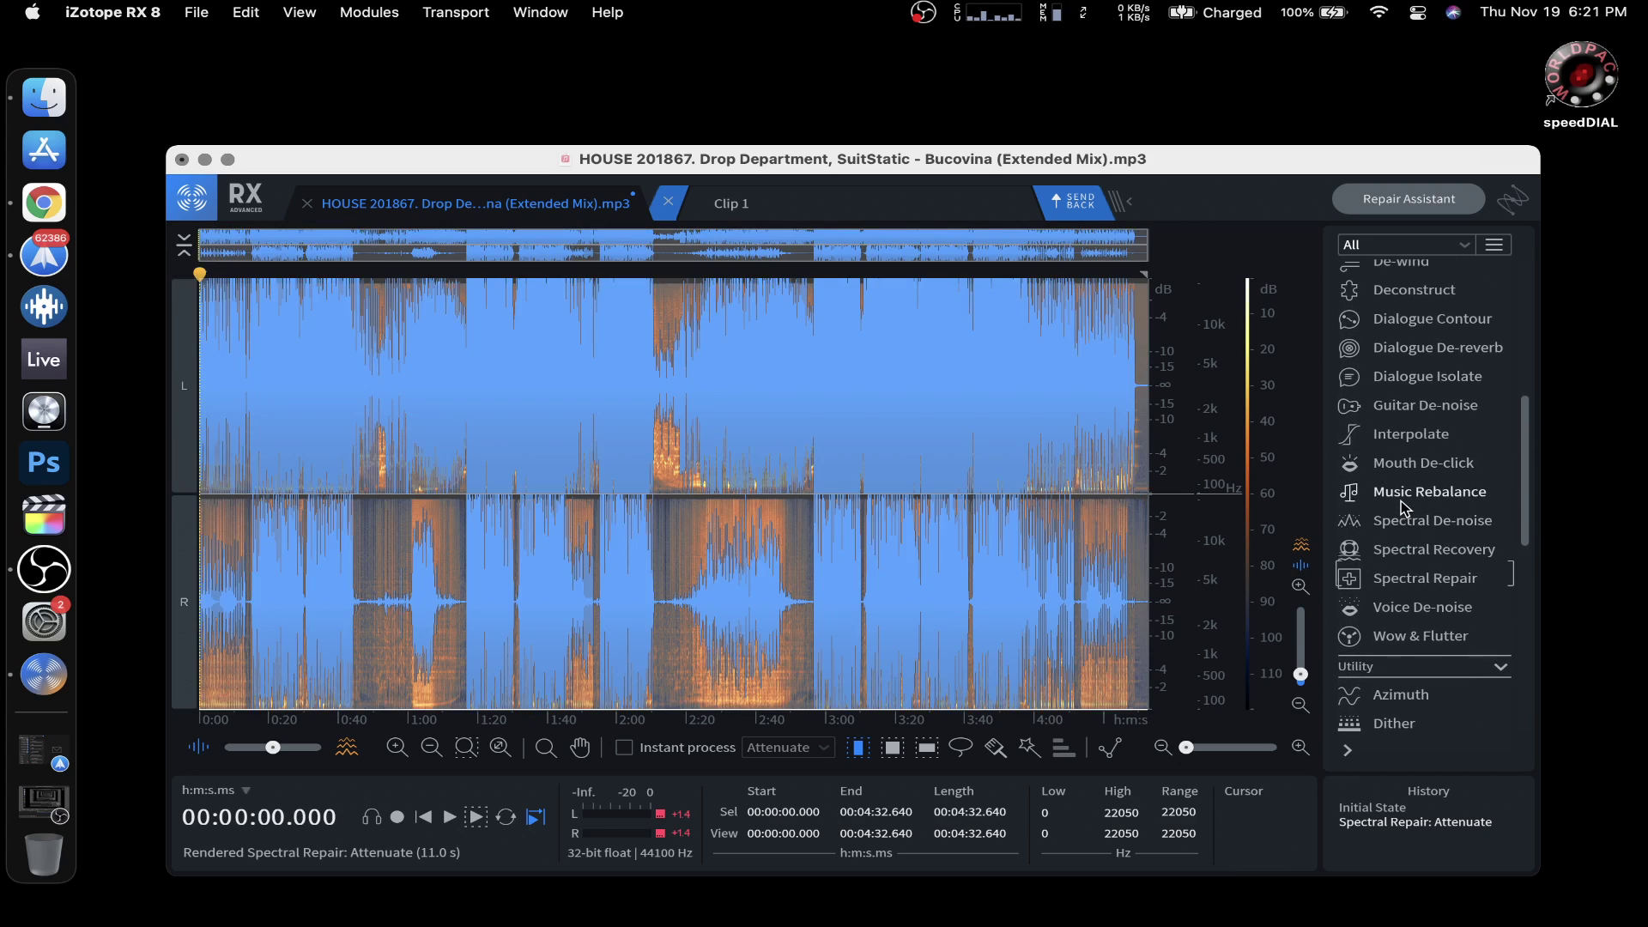
Render Music Rebalance on the whole track at Best quality with only the bass kept, and check the CPU load
left_click(1401, 494)
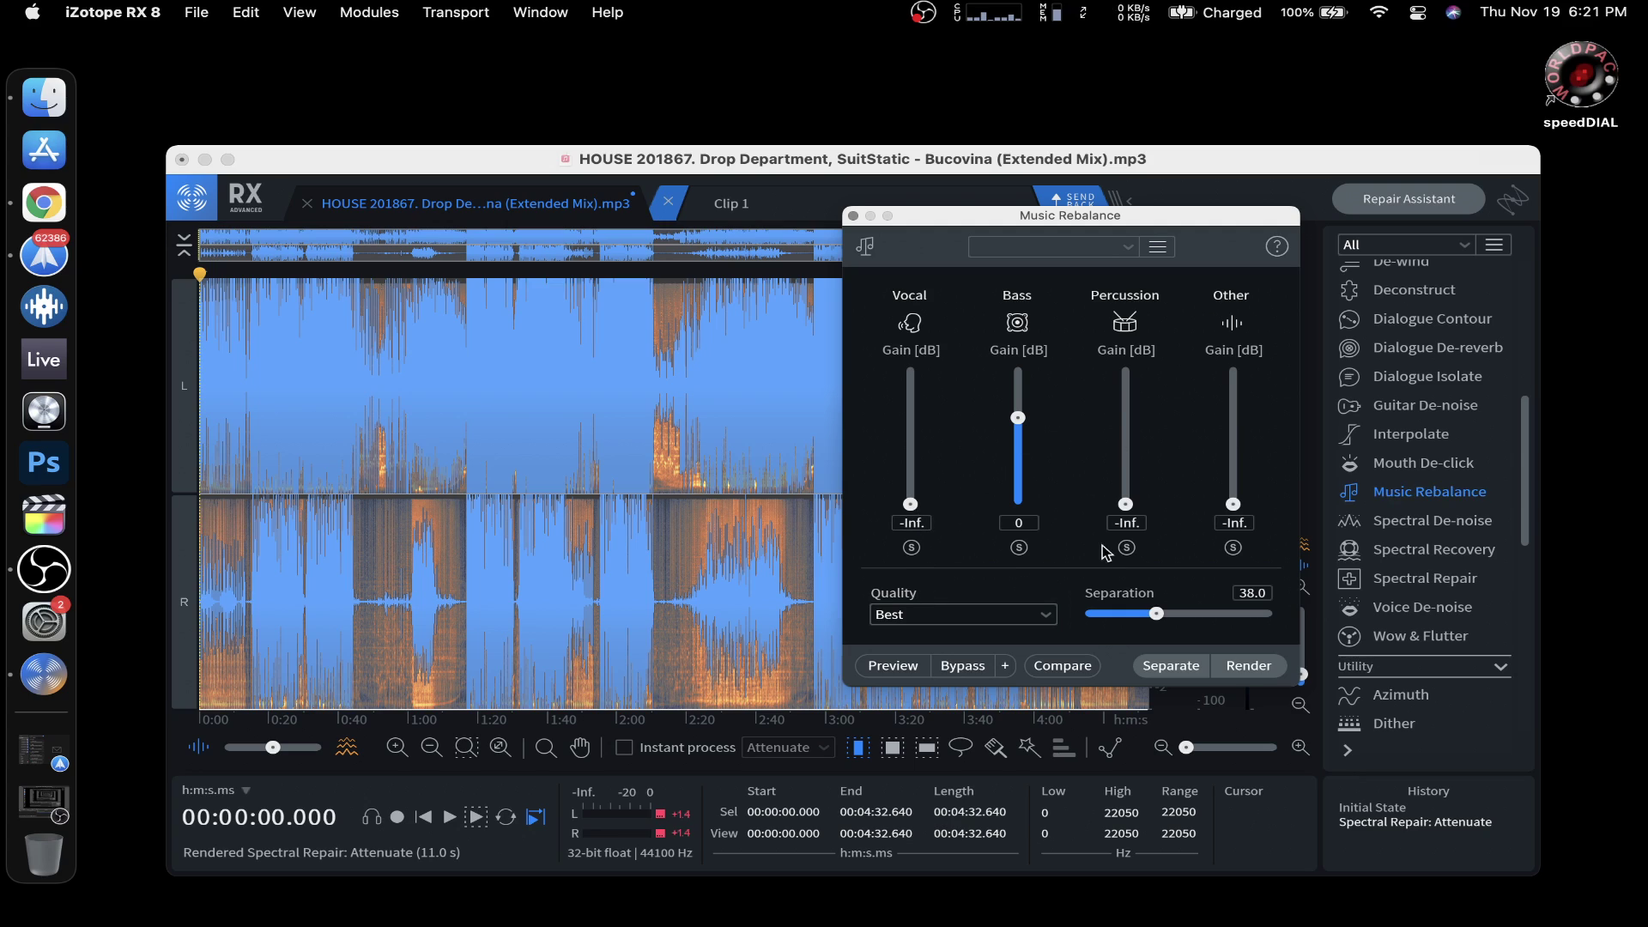
left_click(1240, 668)
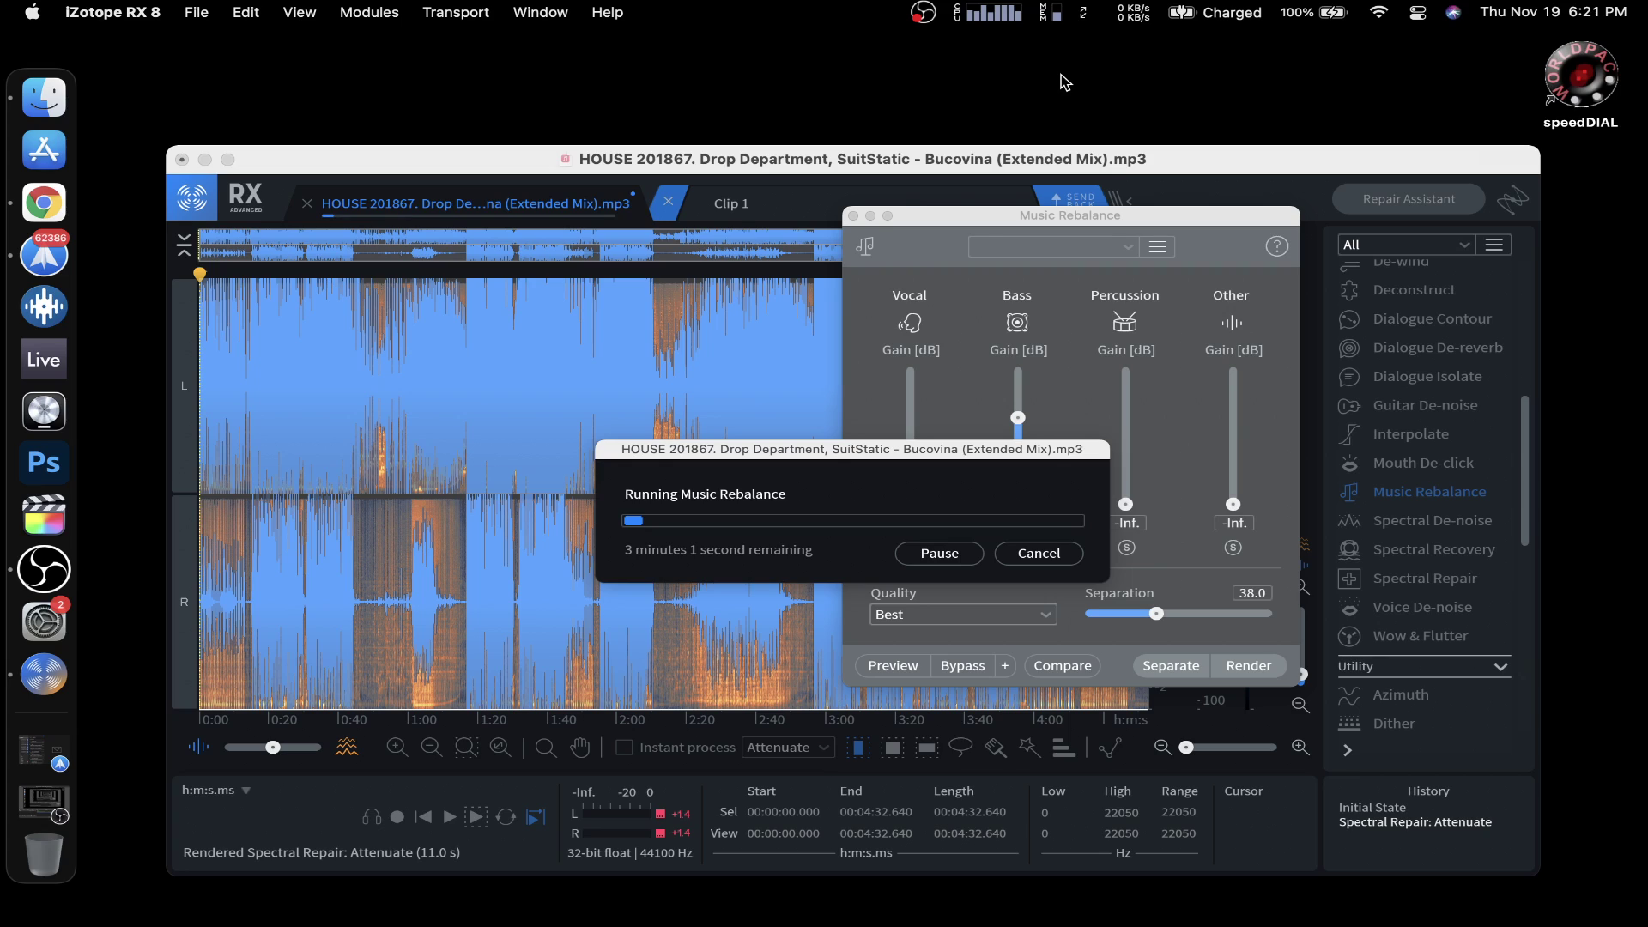
left_click(985, 14)
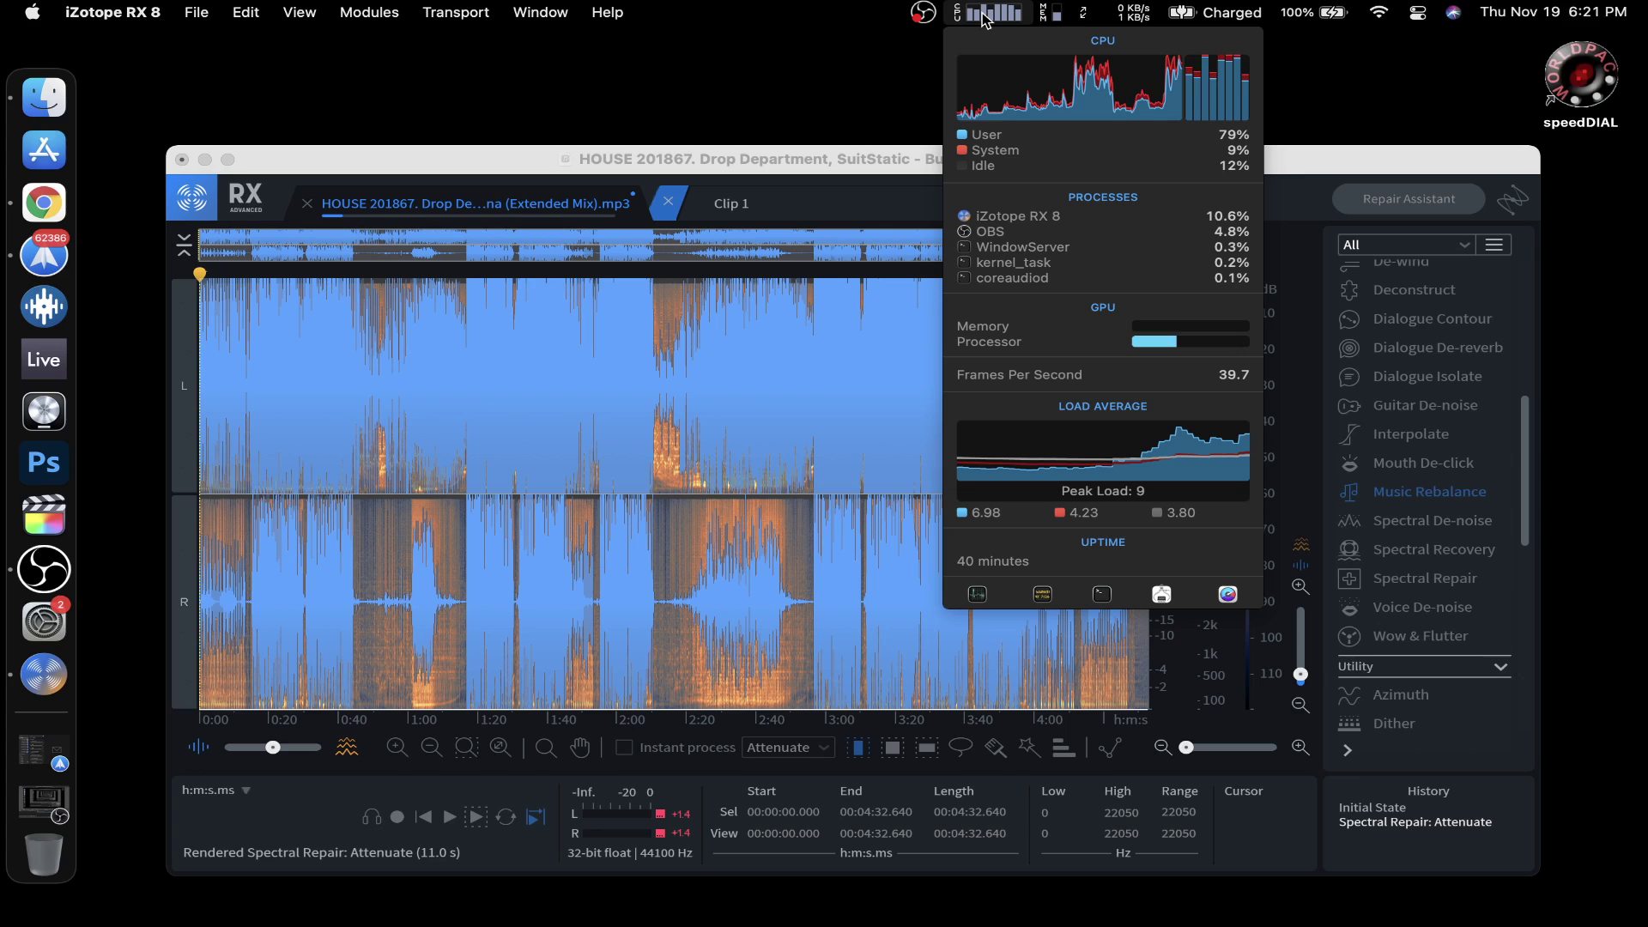
left_click(985, 14)
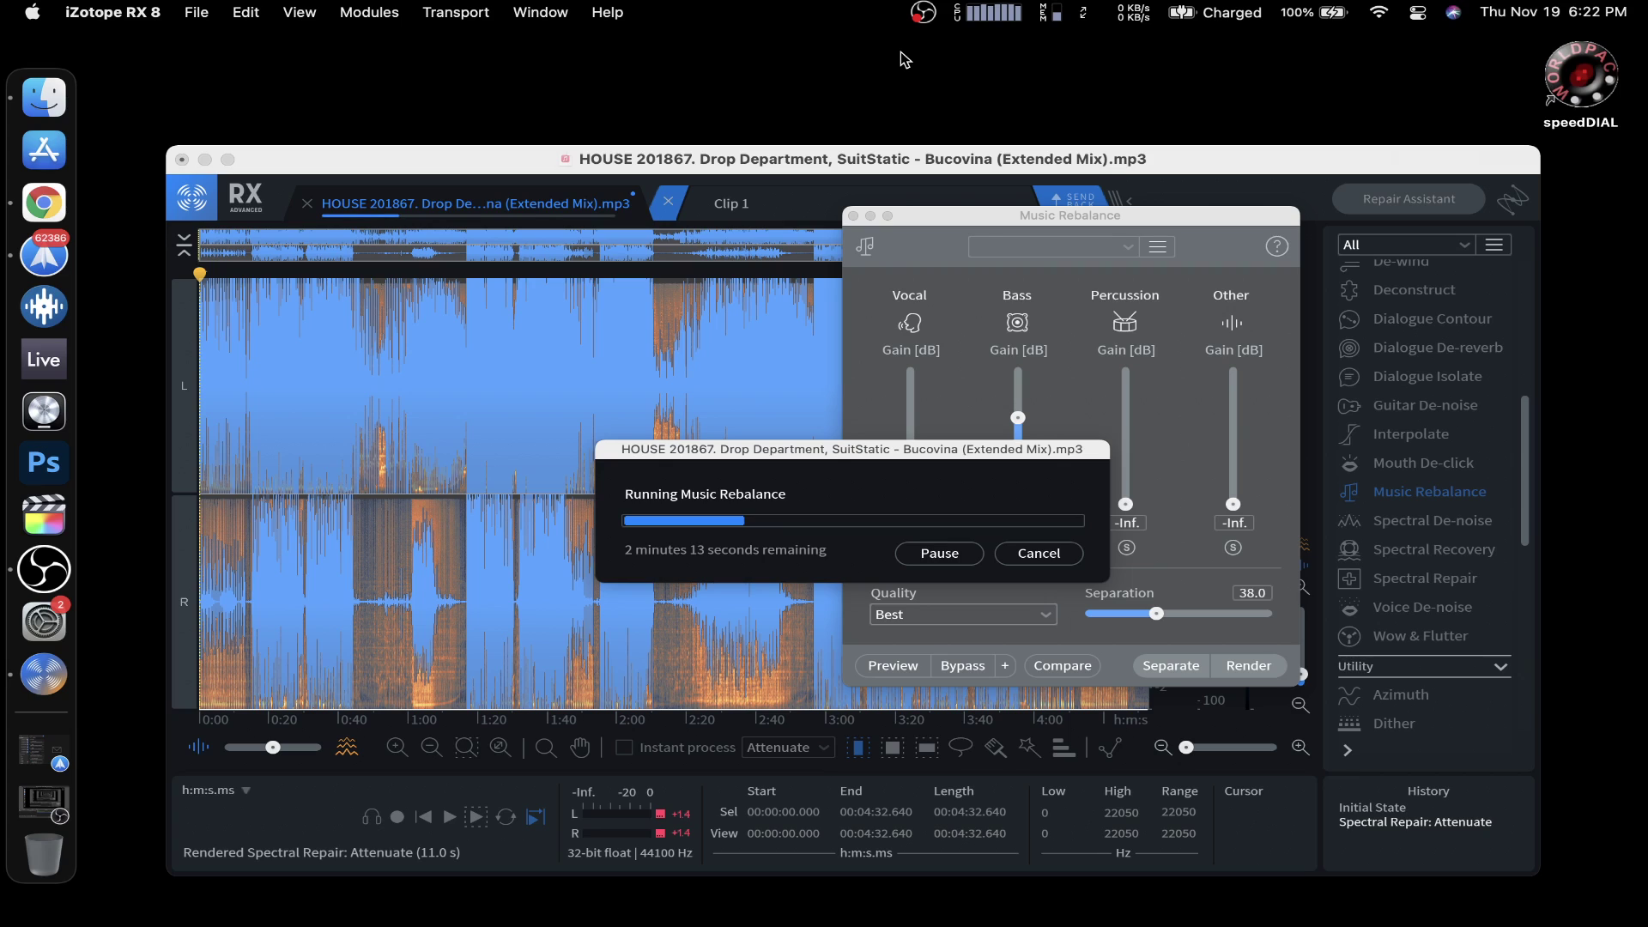
Examine the CPU monitor's one-hour history graph and the per-core load graphs while Music Rebalance renders
left_click(974, 15)
left_click(1000, 15)
left_click(1005, 17)
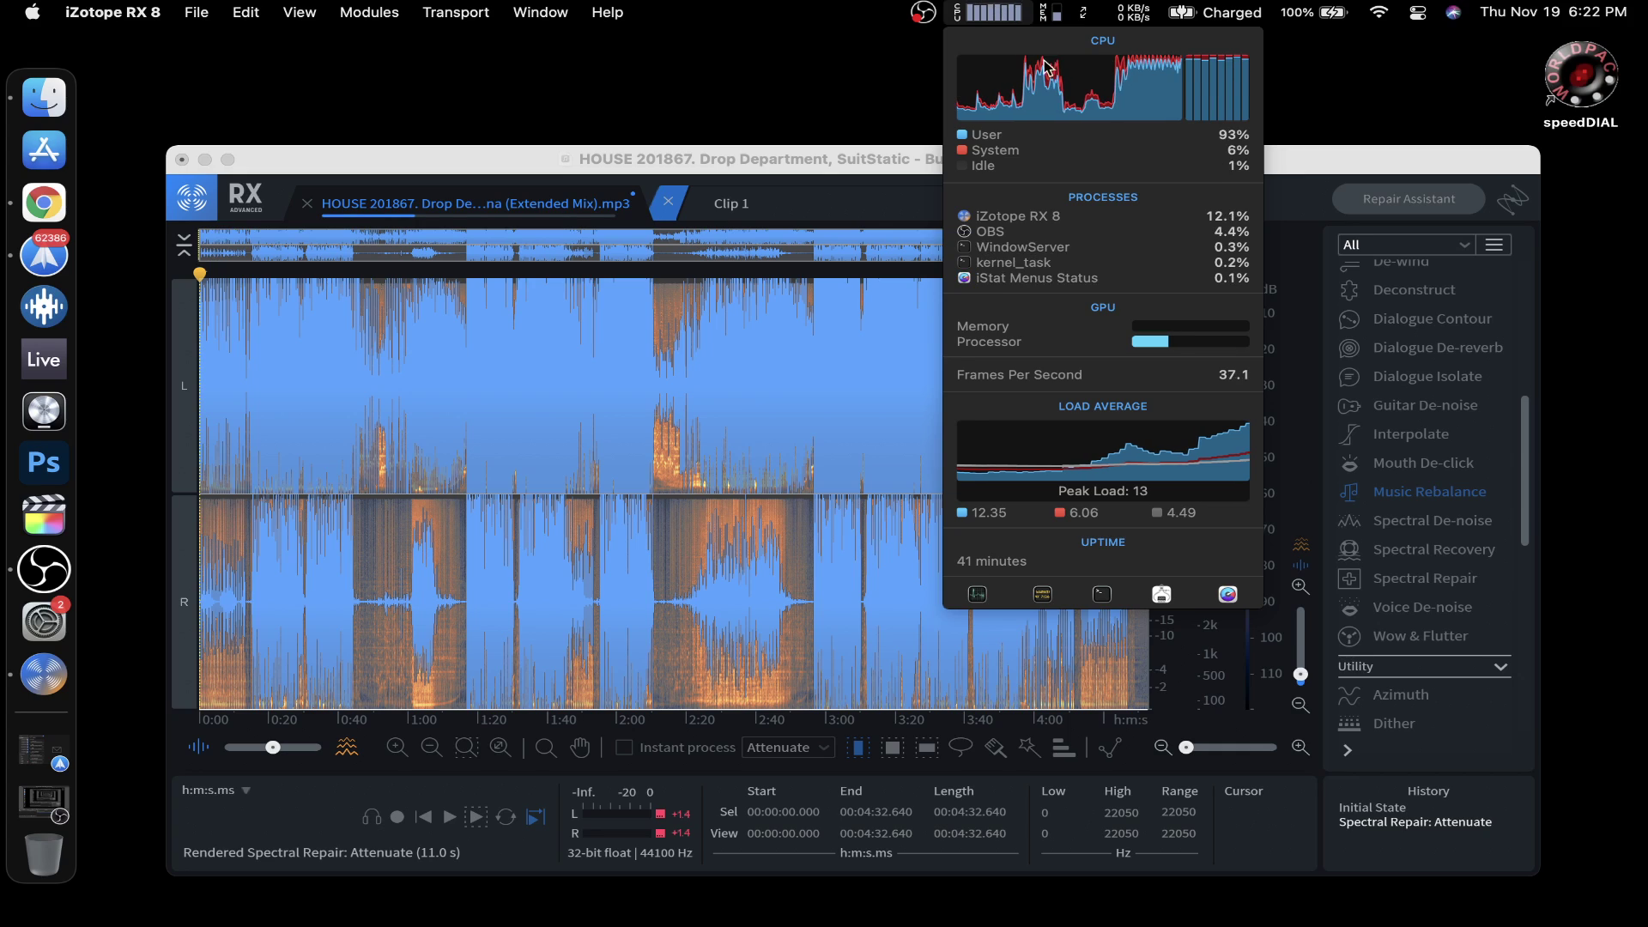
mouse_move(1062, 79)
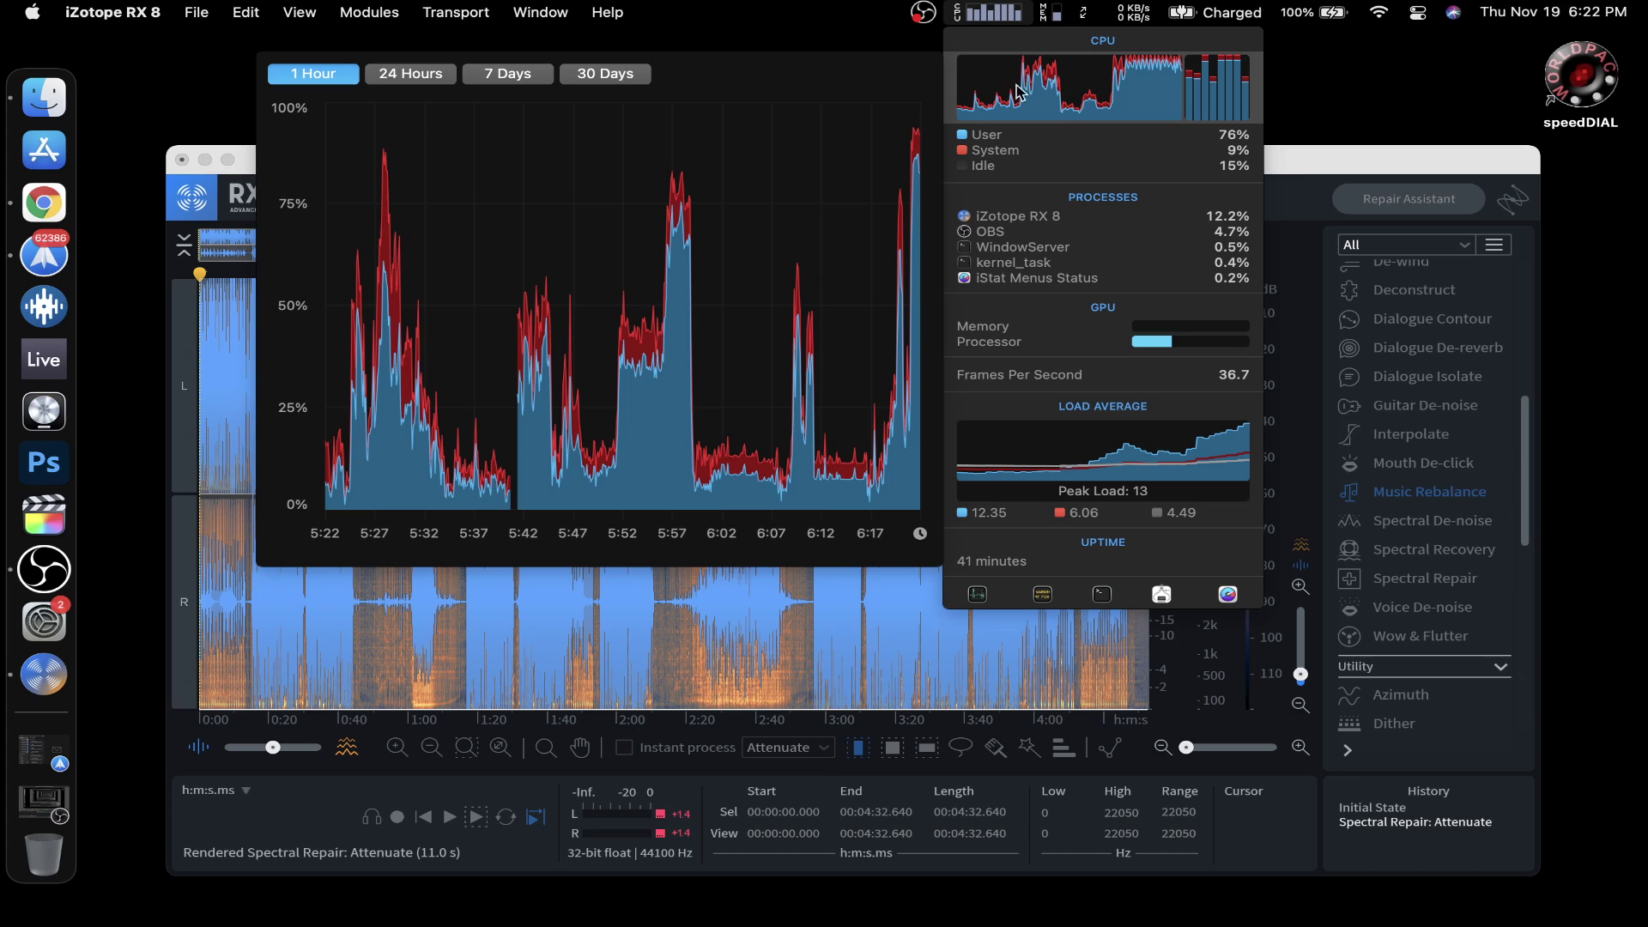
mouse_move(815, 269)
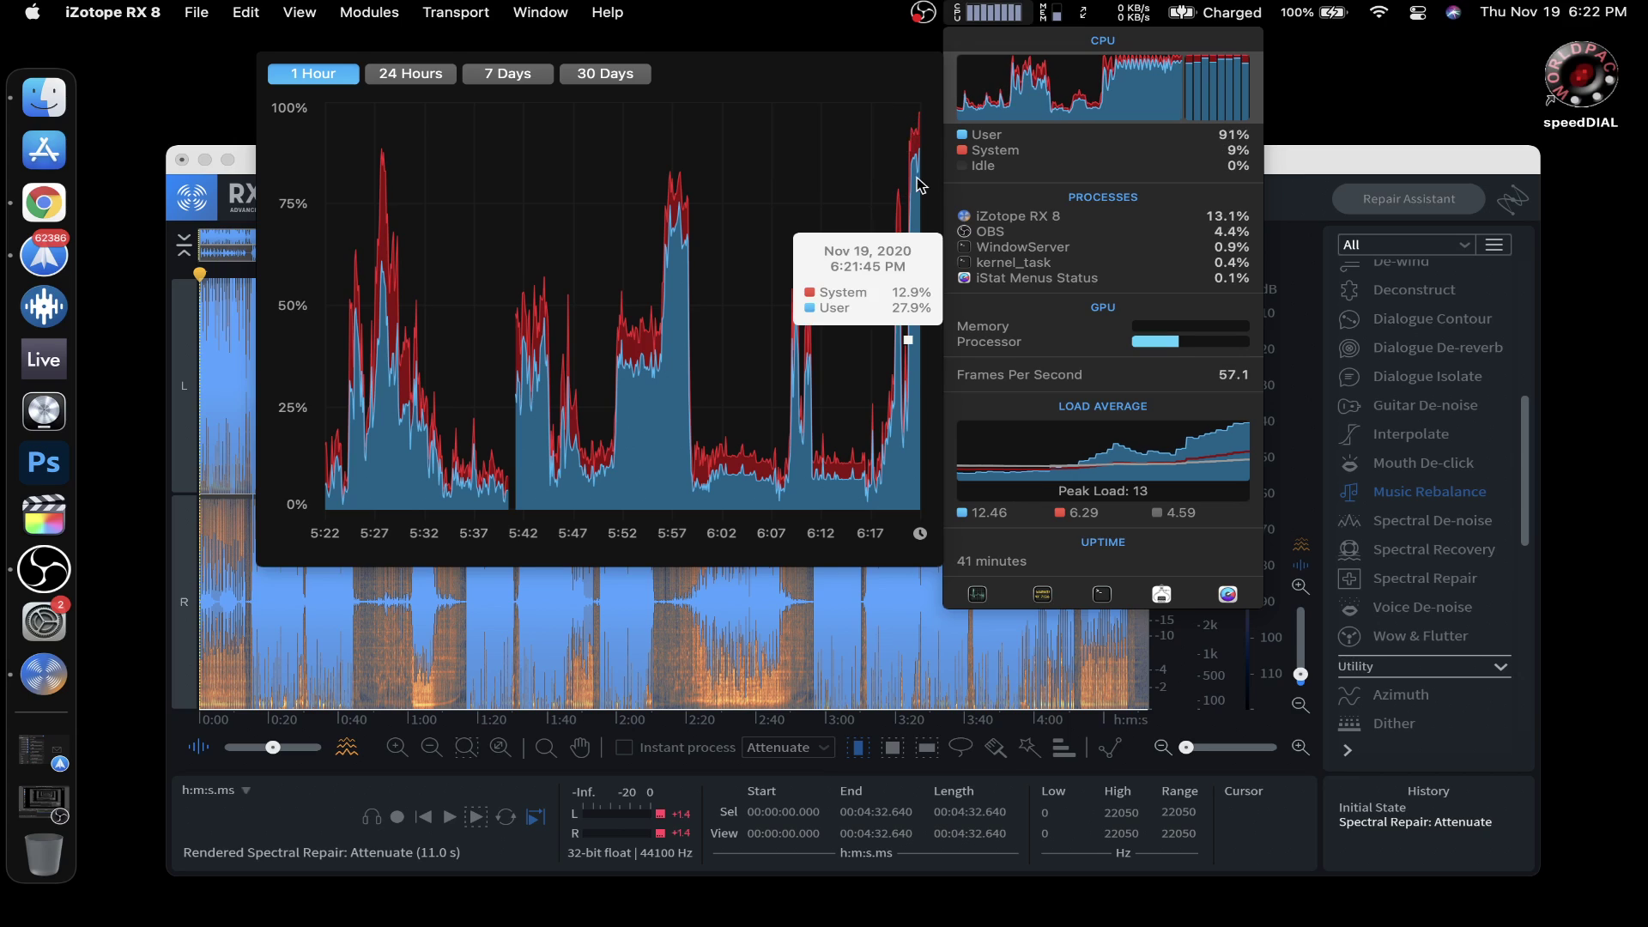
mouse_move(717, 203)
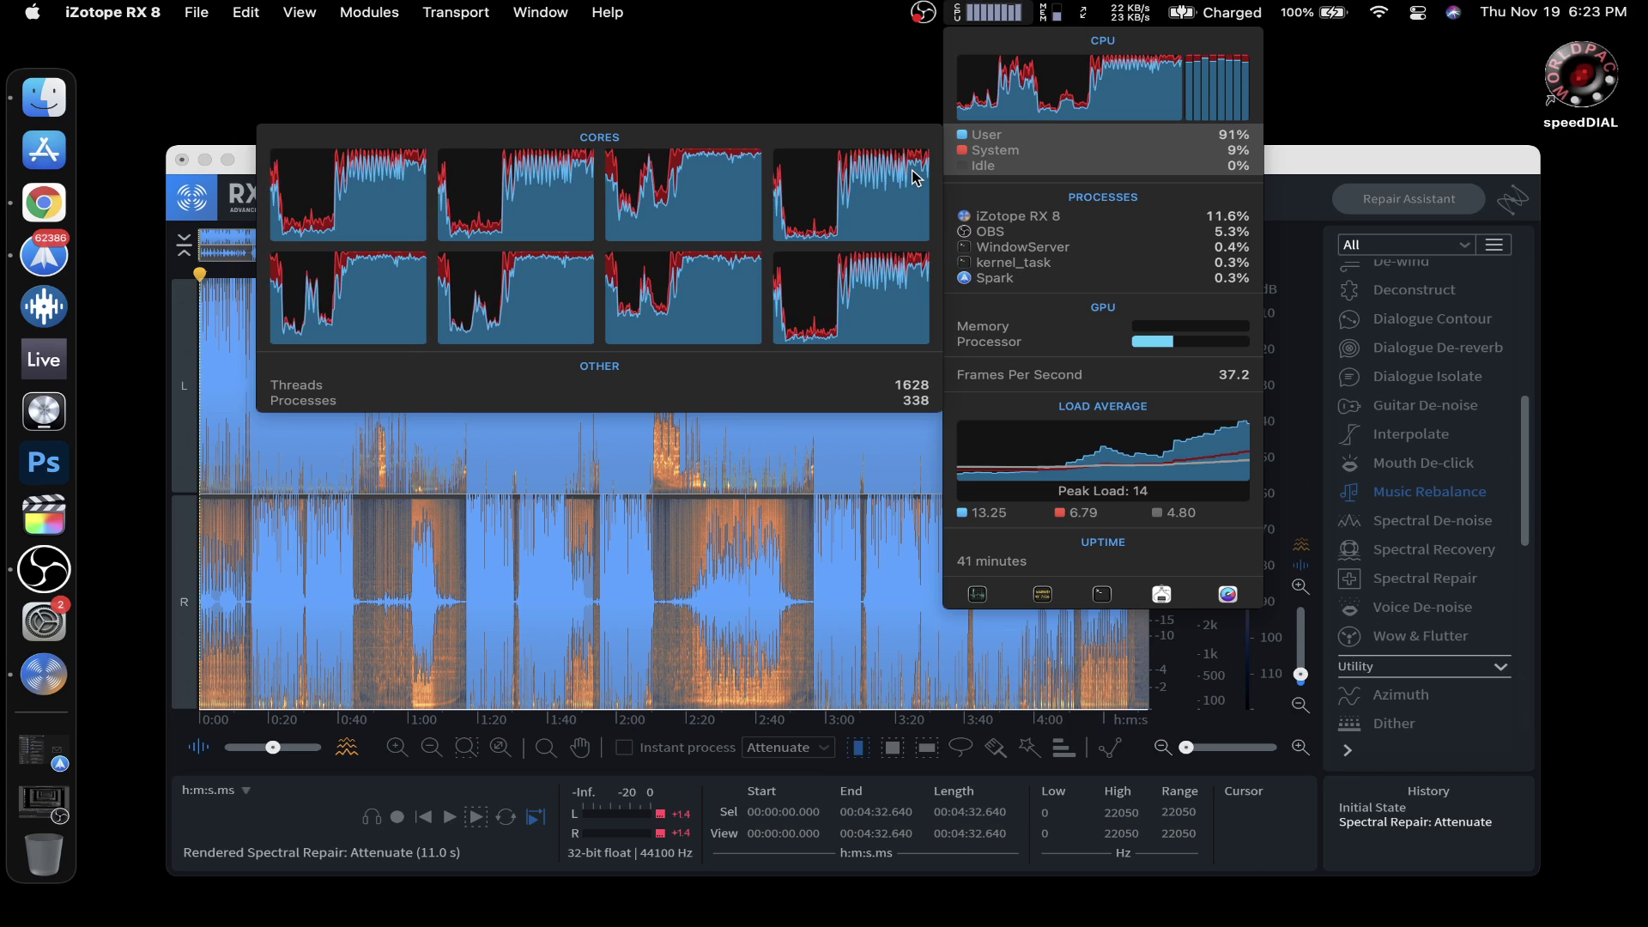
left_click(837, 408)
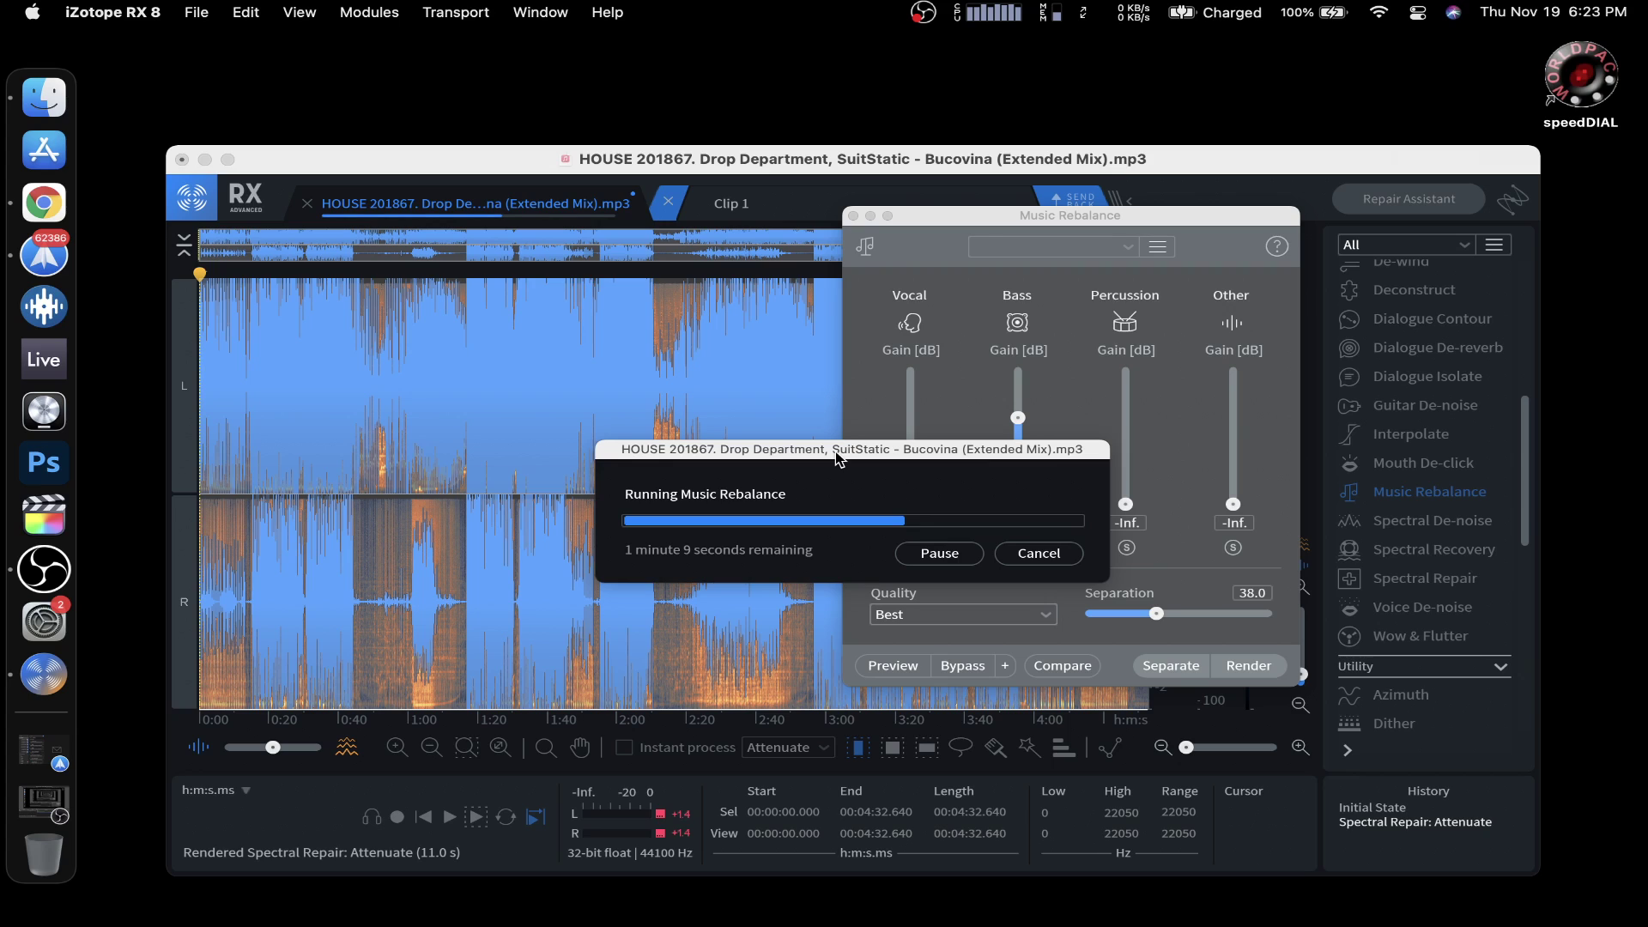
Recheck the per-core CPU load during the rest of the Music Rebalance render, and return to the RX 8 window
left_click(1009, 13)
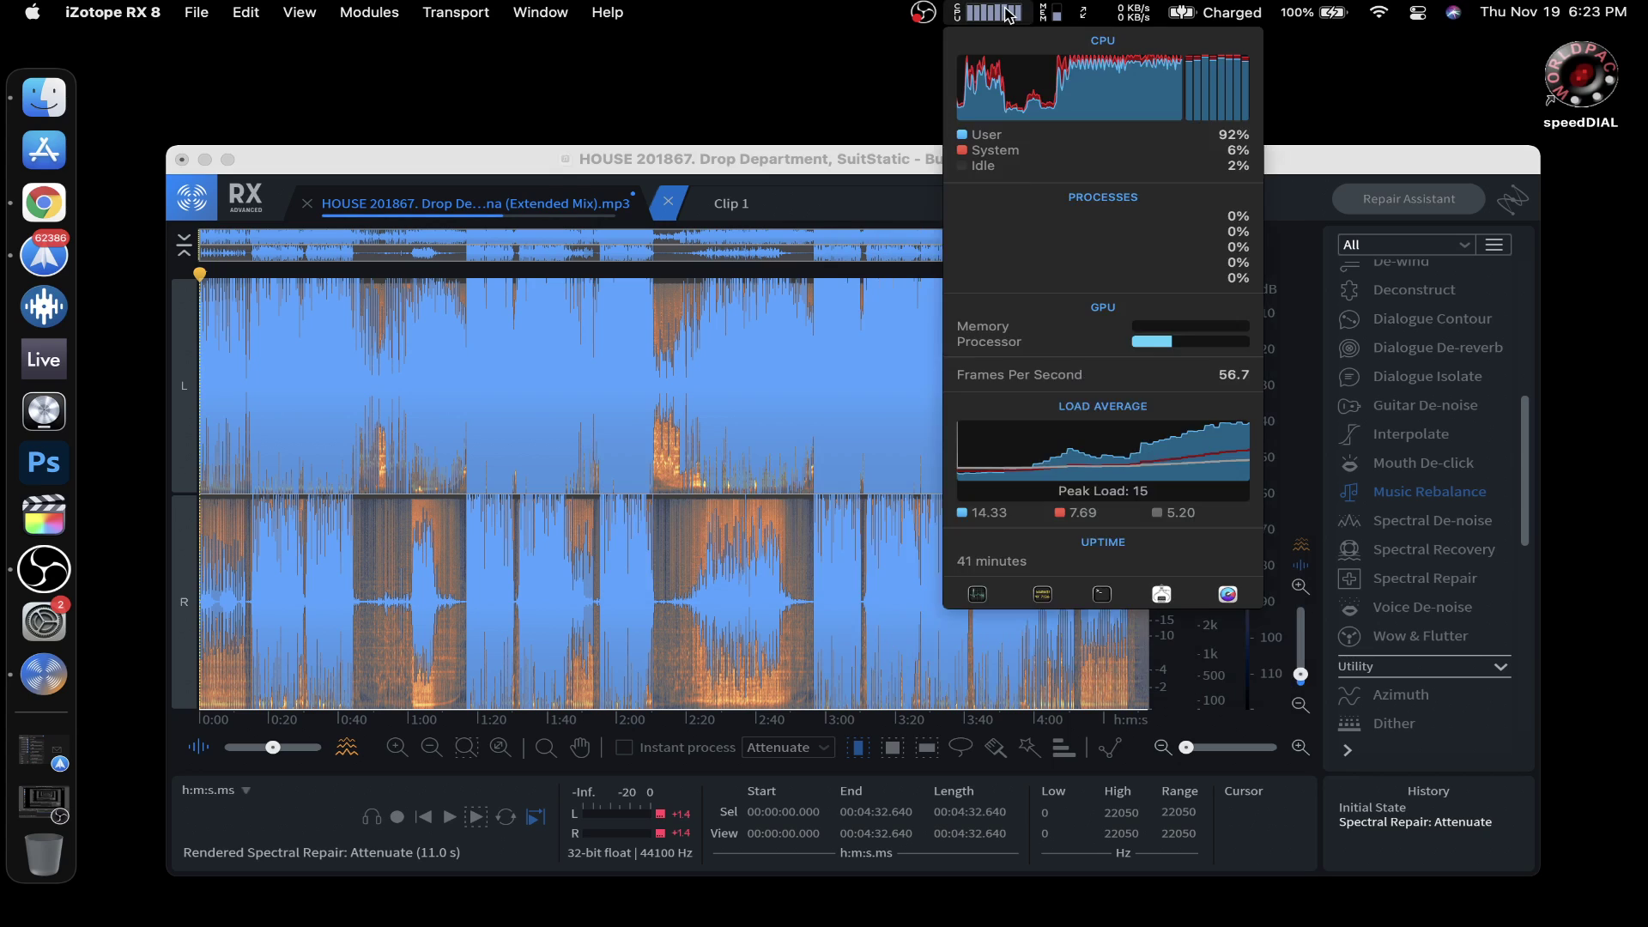
left_click(1010, 14)
left_click(1009, 14)
left_click(1010, 13)
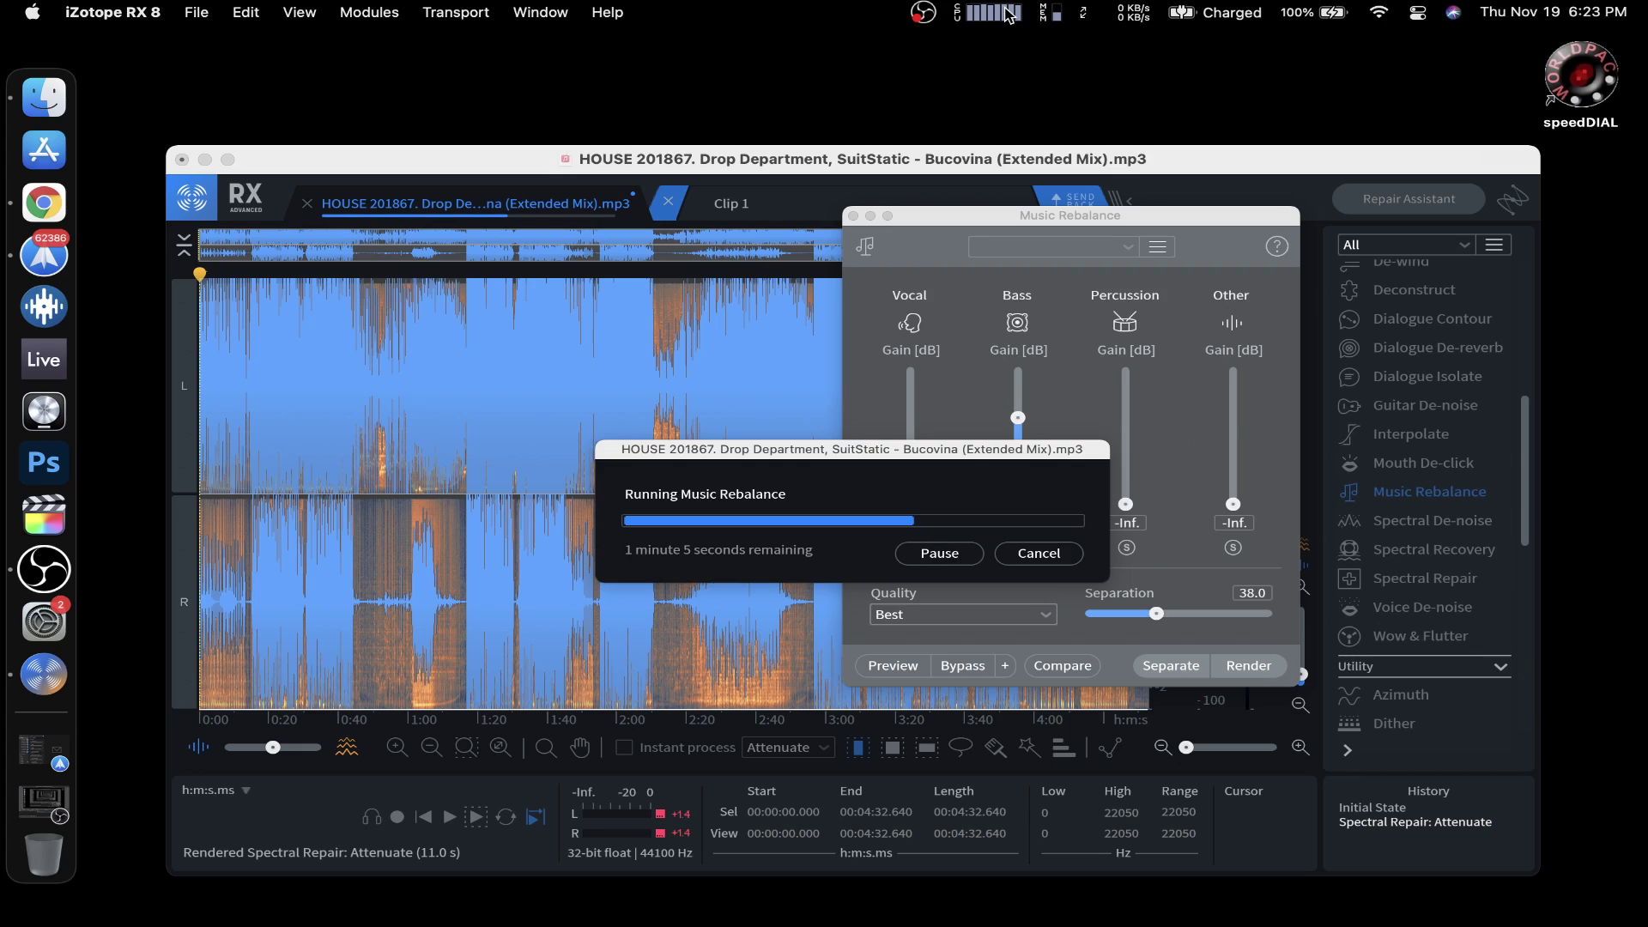
left_click(1010, 14)
mouse_move(1101, 113)
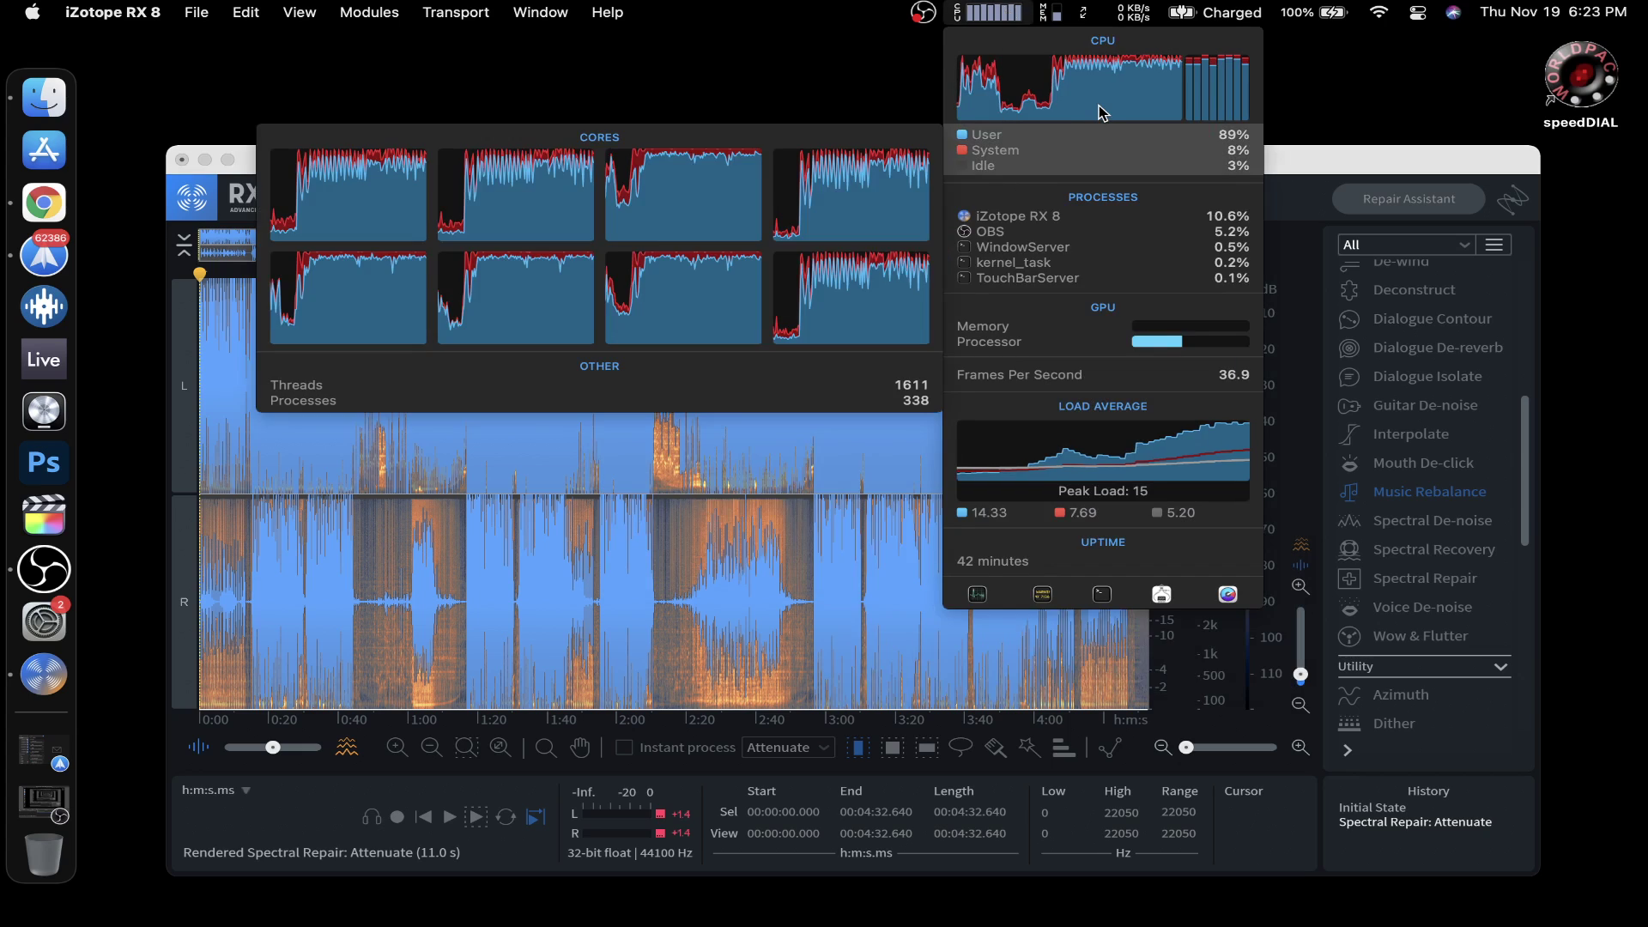
mouse_move(1073, 167)
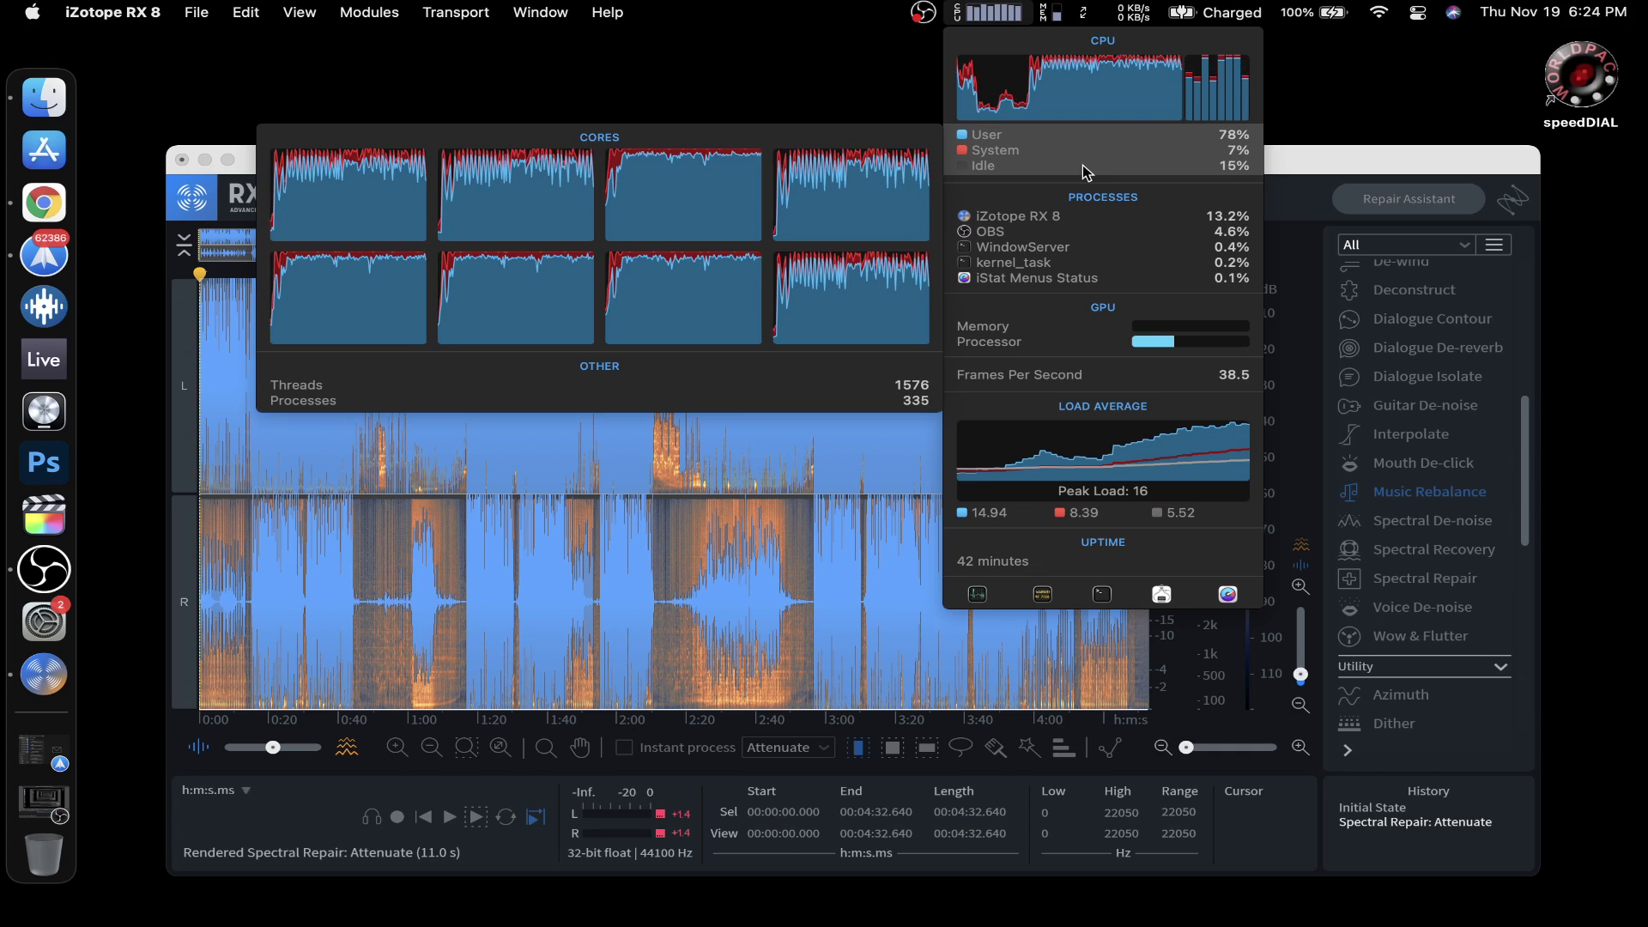
left_click(509, 56)
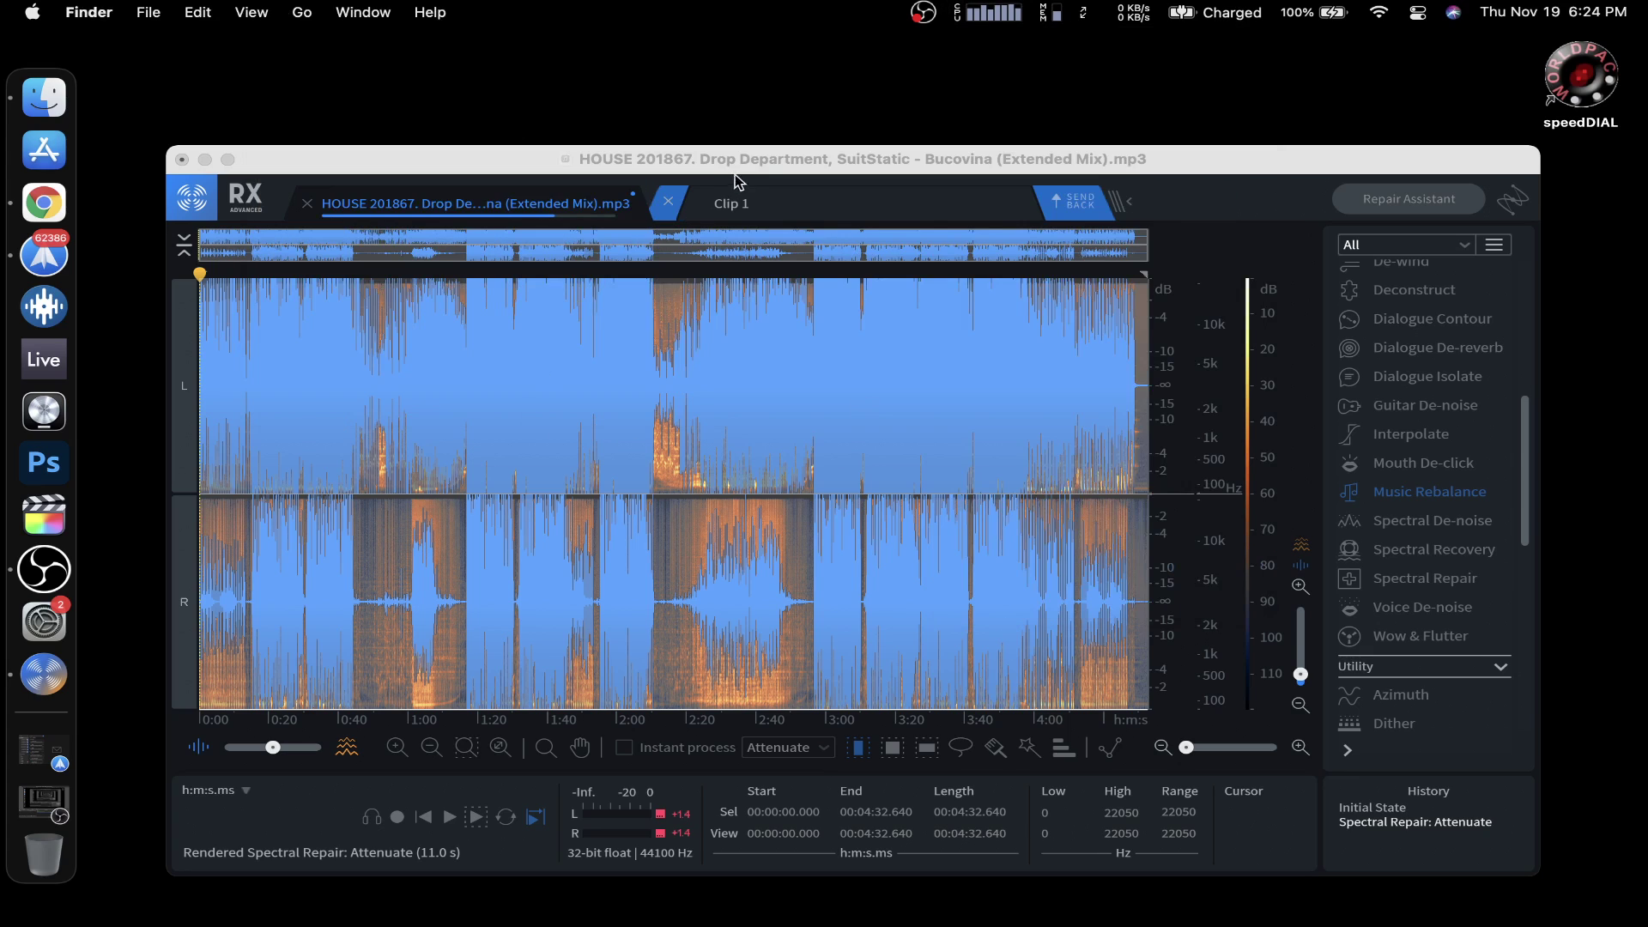
left_click(770, 161)
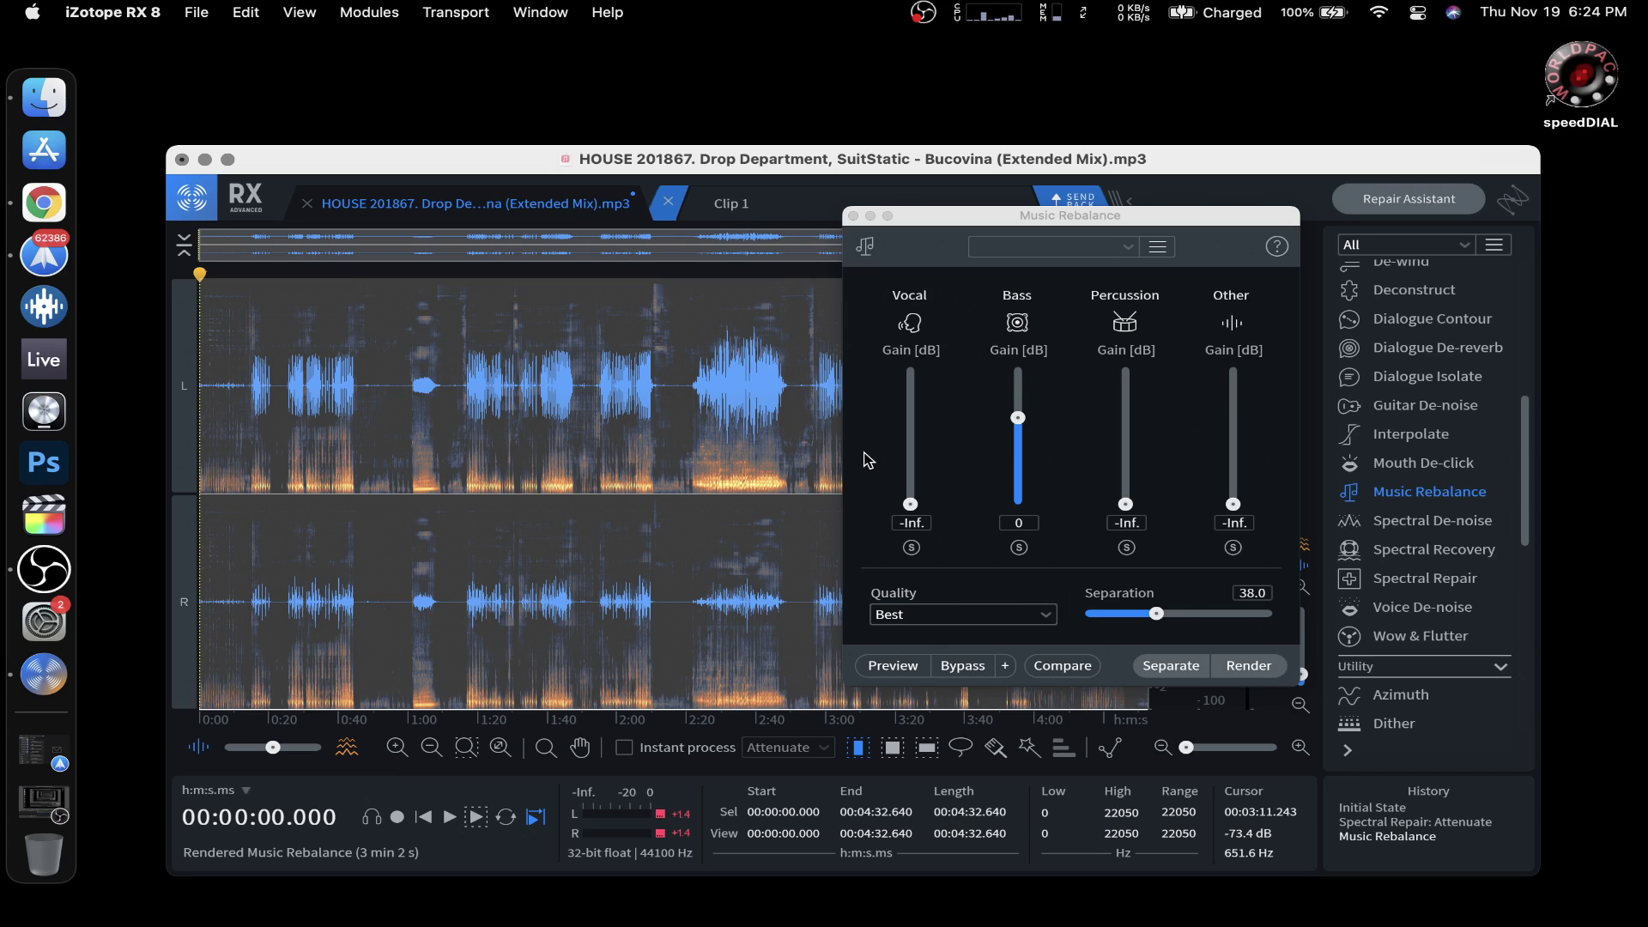
Close the Music Rebalance module and listen to the rendered bass in the left channel from about 14 seconds
left_click(854, 216)
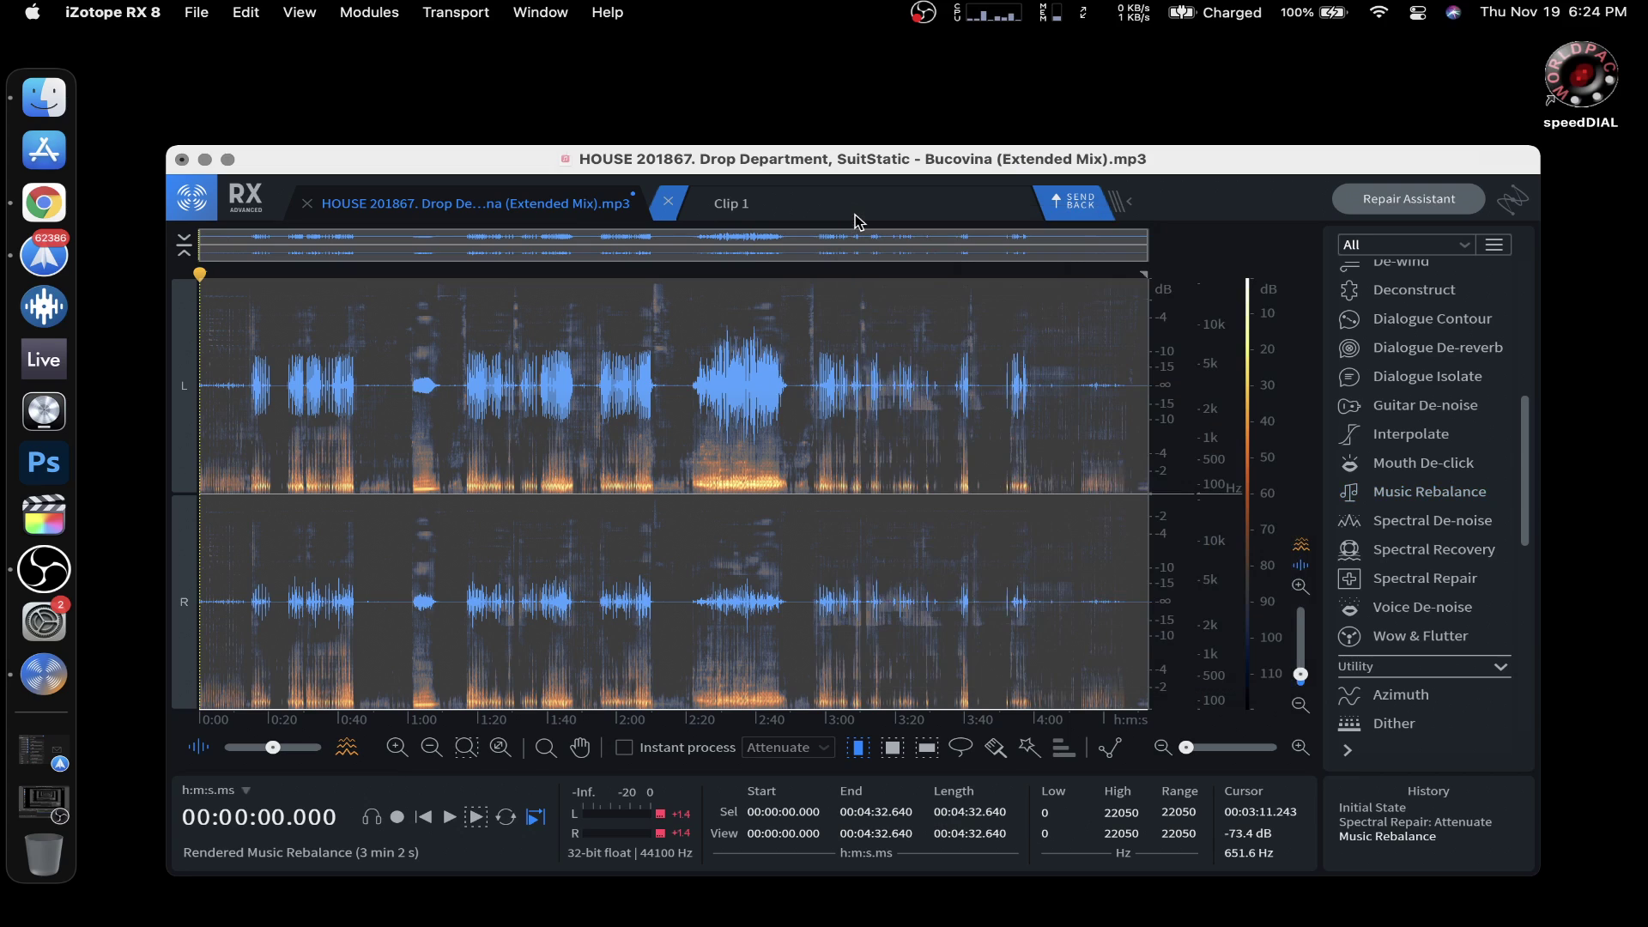
left_click(211, 280)
mouse_move(248, 288)
left_mouse_down()
mouse_move(266, 292)
mouse_move(249, 296)
left_mouse_up()
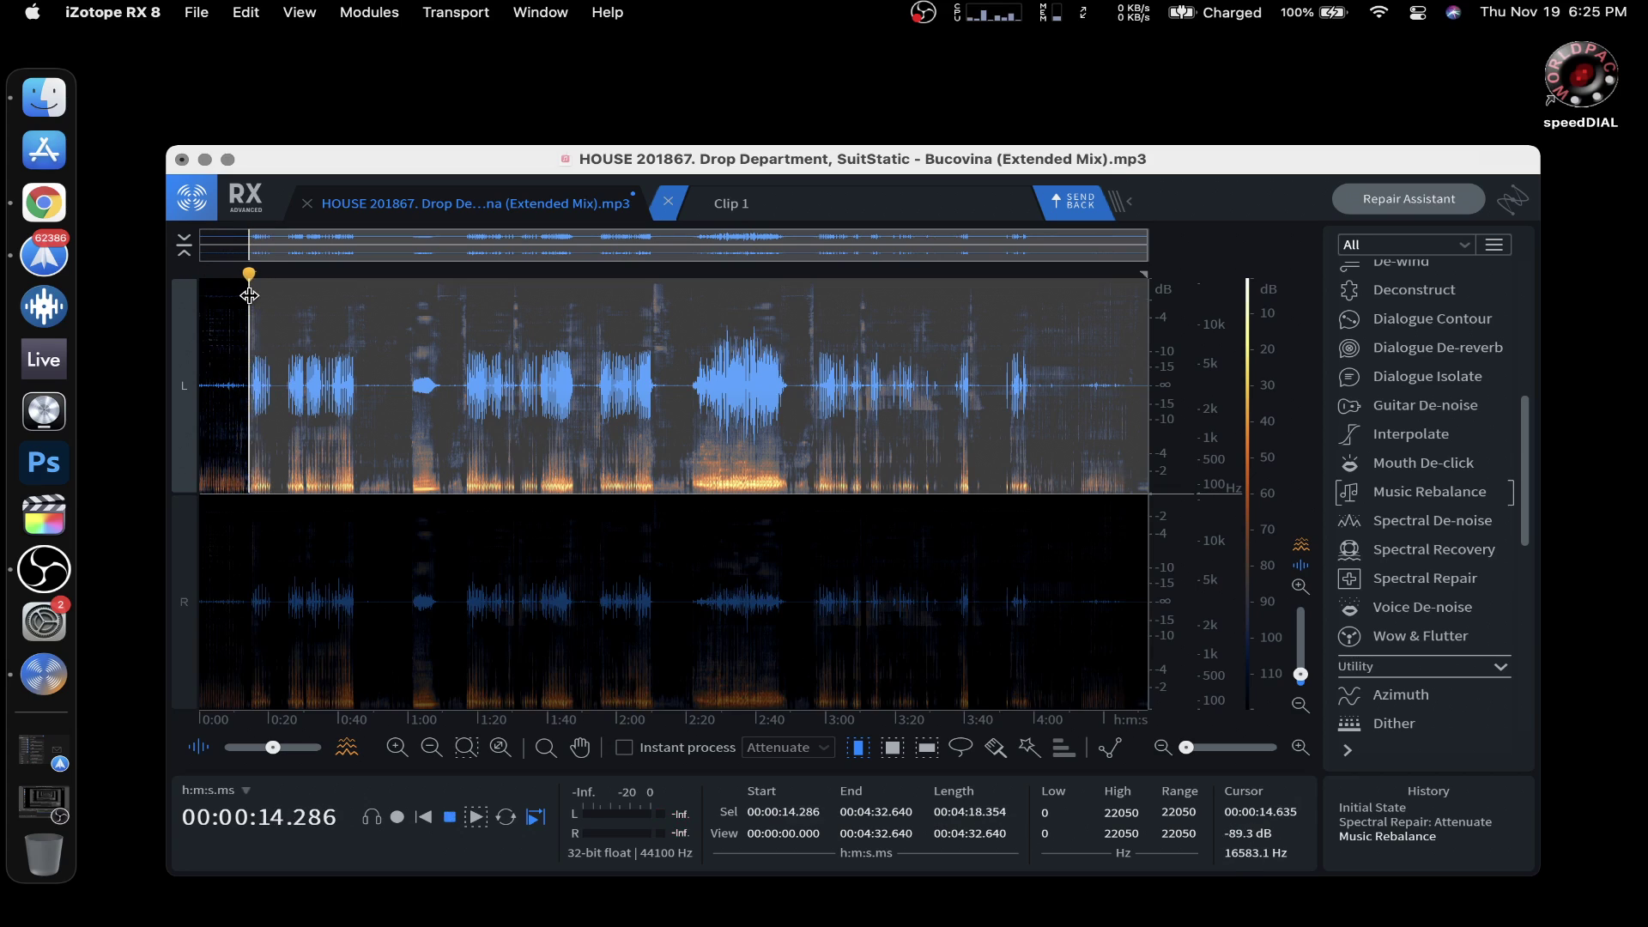
key("space")
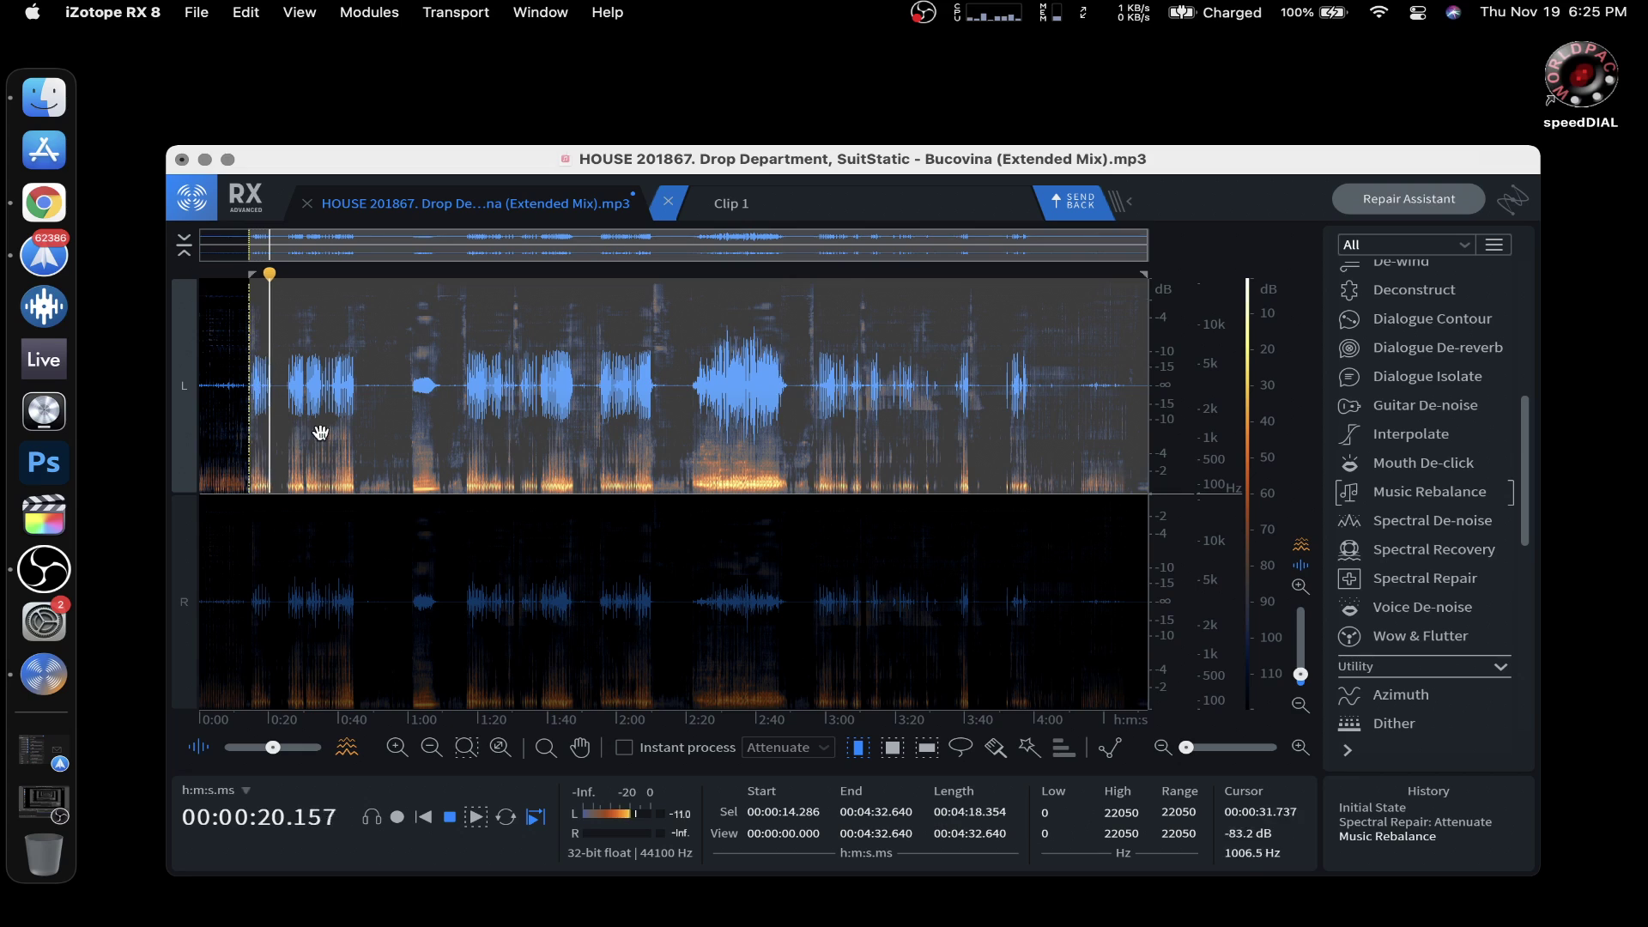
left_click(274, 360)
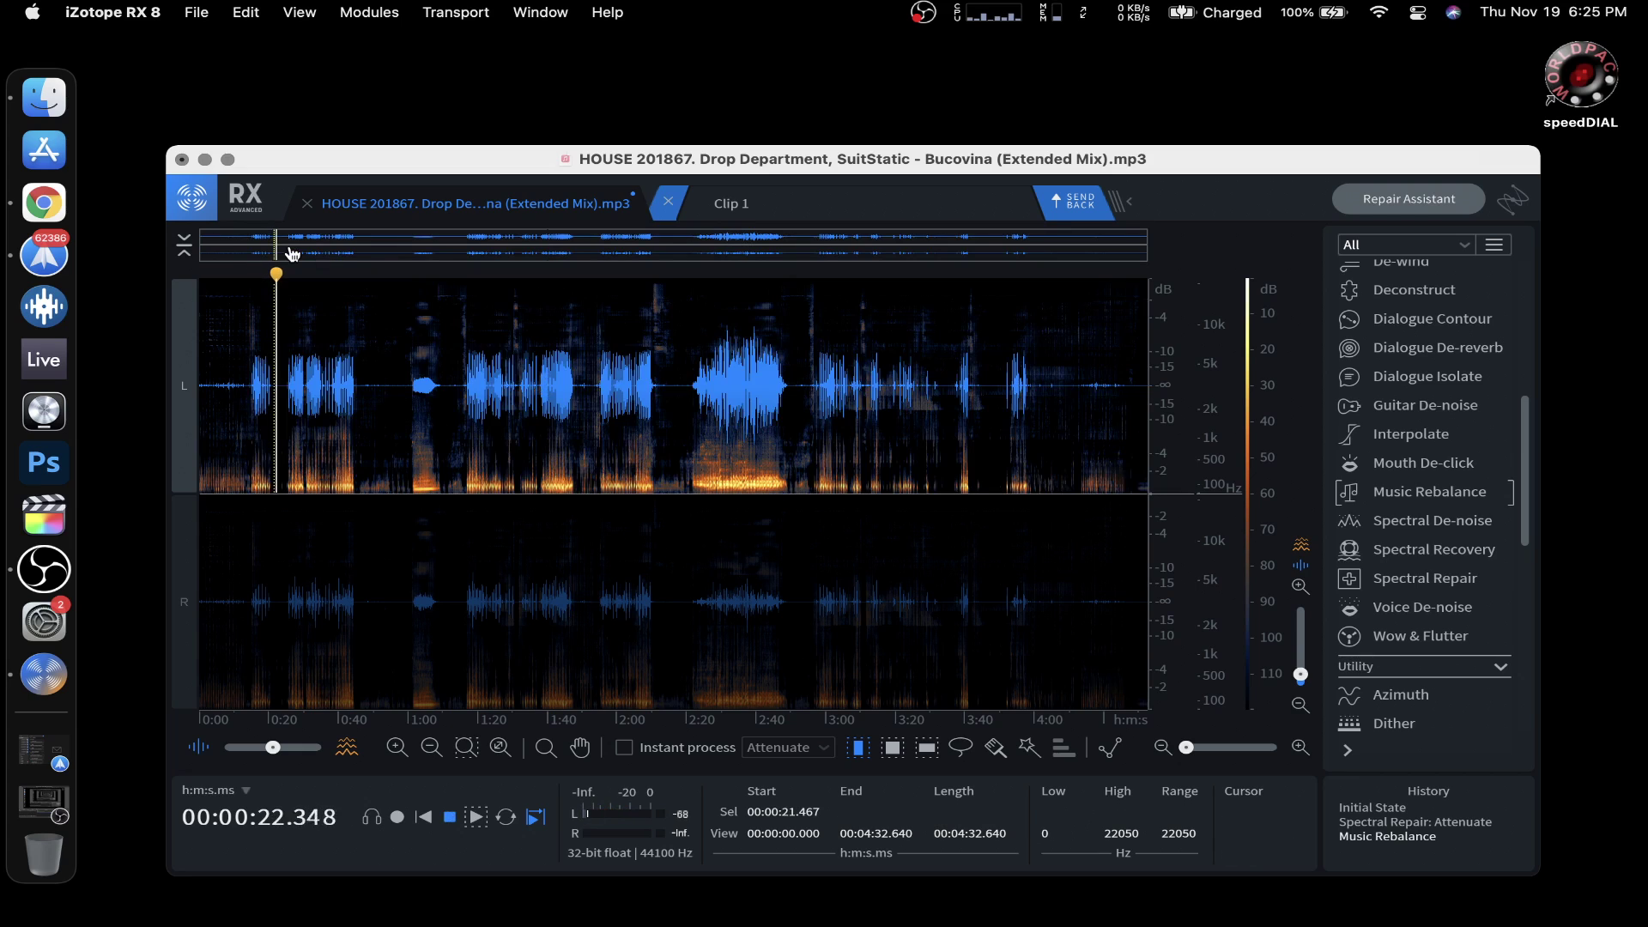
left_click(563, 386)
key("space")
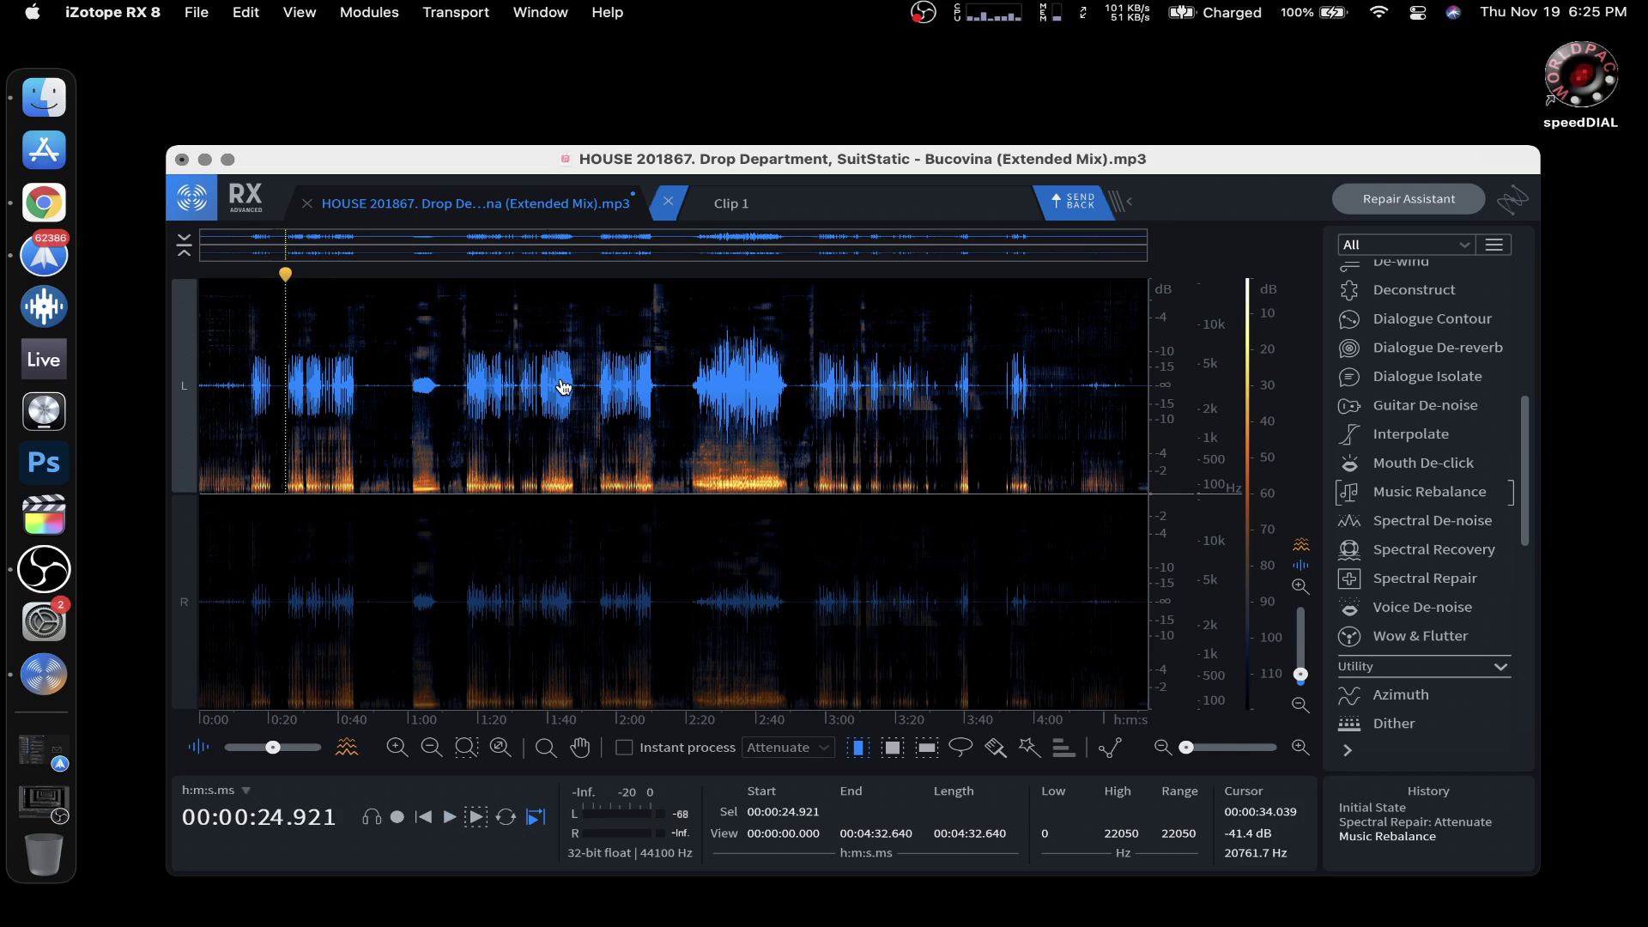
Listen to the left channel of the rendered track from about 25 seconds, and stop playback
left_click(287, 277)
key("space")
left_click(632, 416)
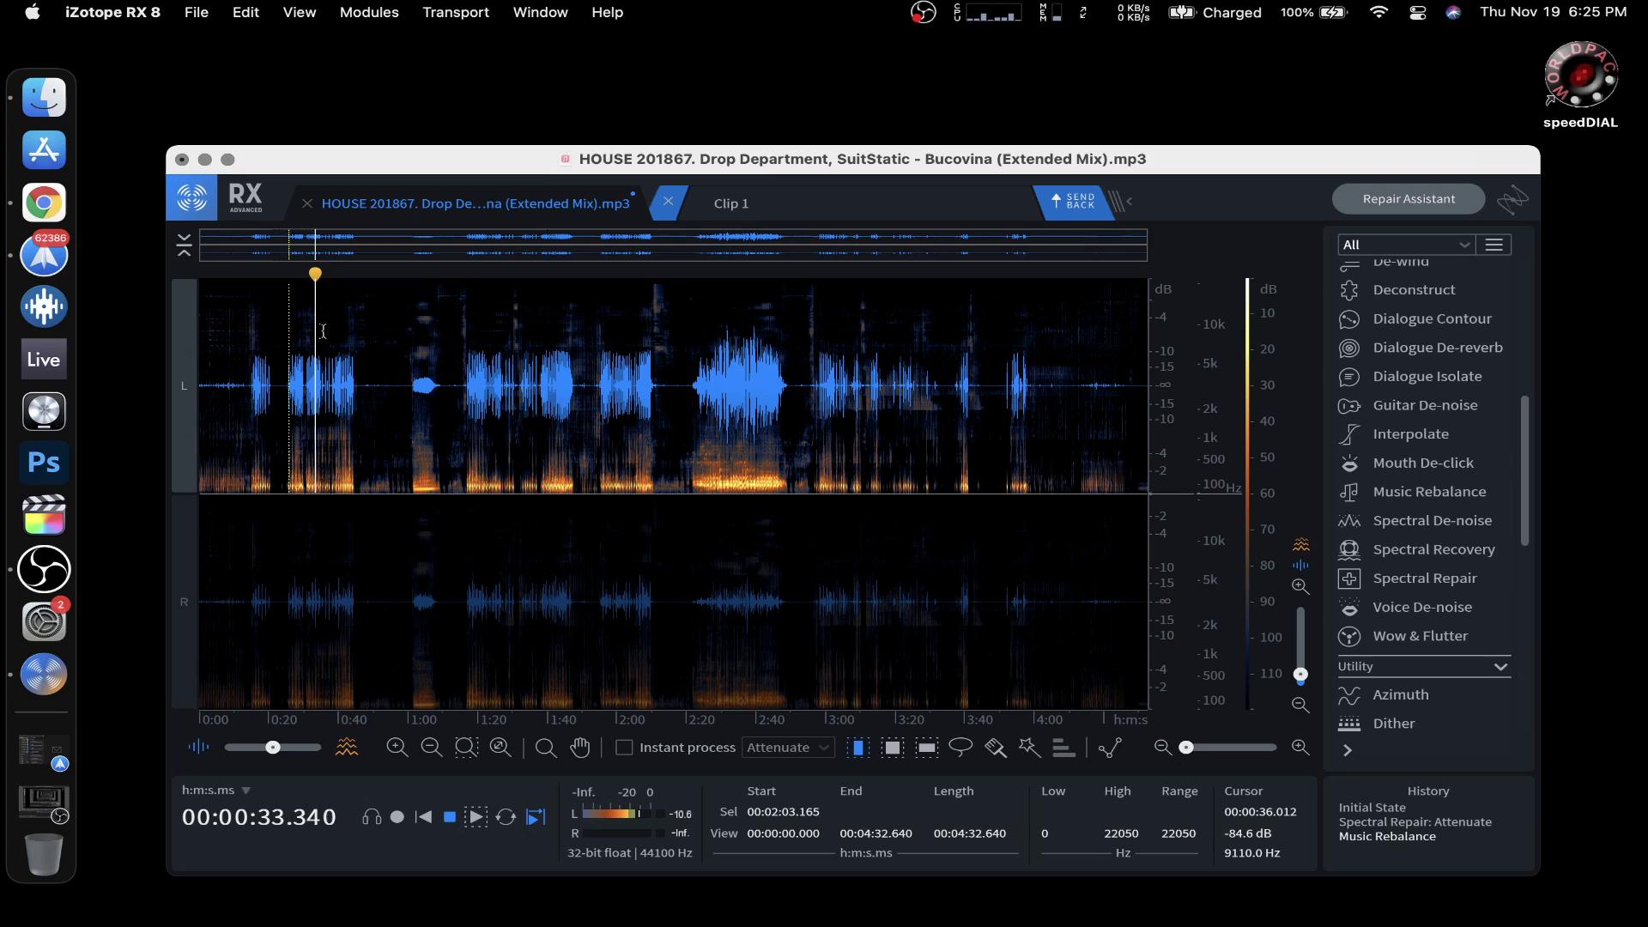
key("space")
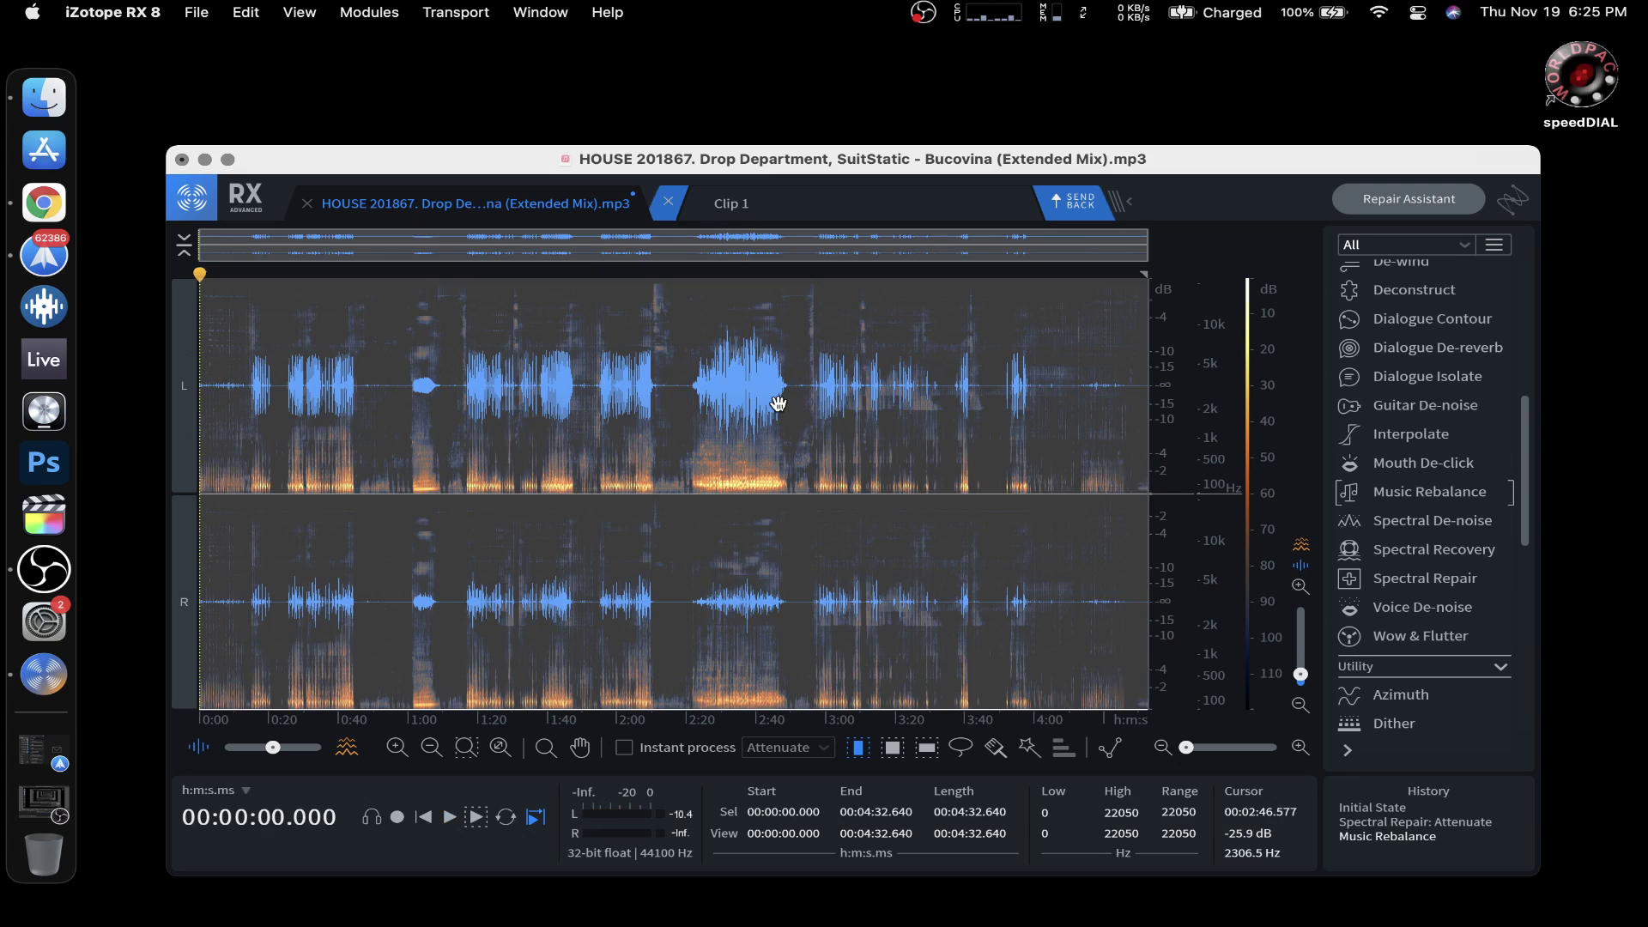
Play both channels briefly from about 2:46 and again from the start of the track
left_click(779, 397)
key("space")
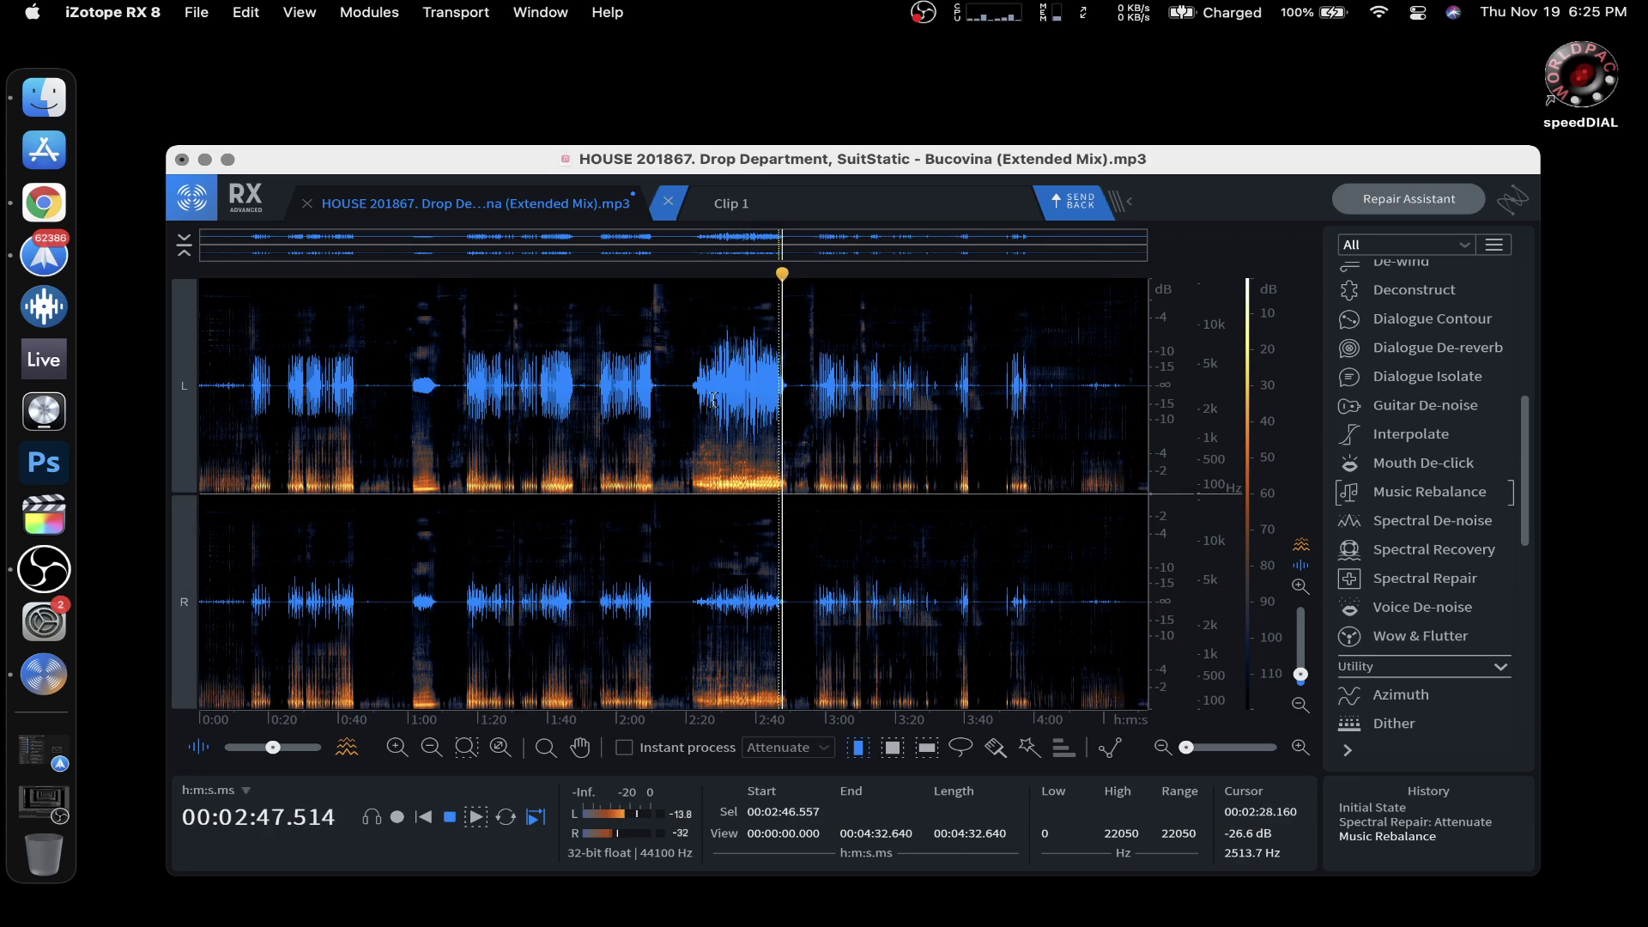
key("space")
key("super+a")
key("space")
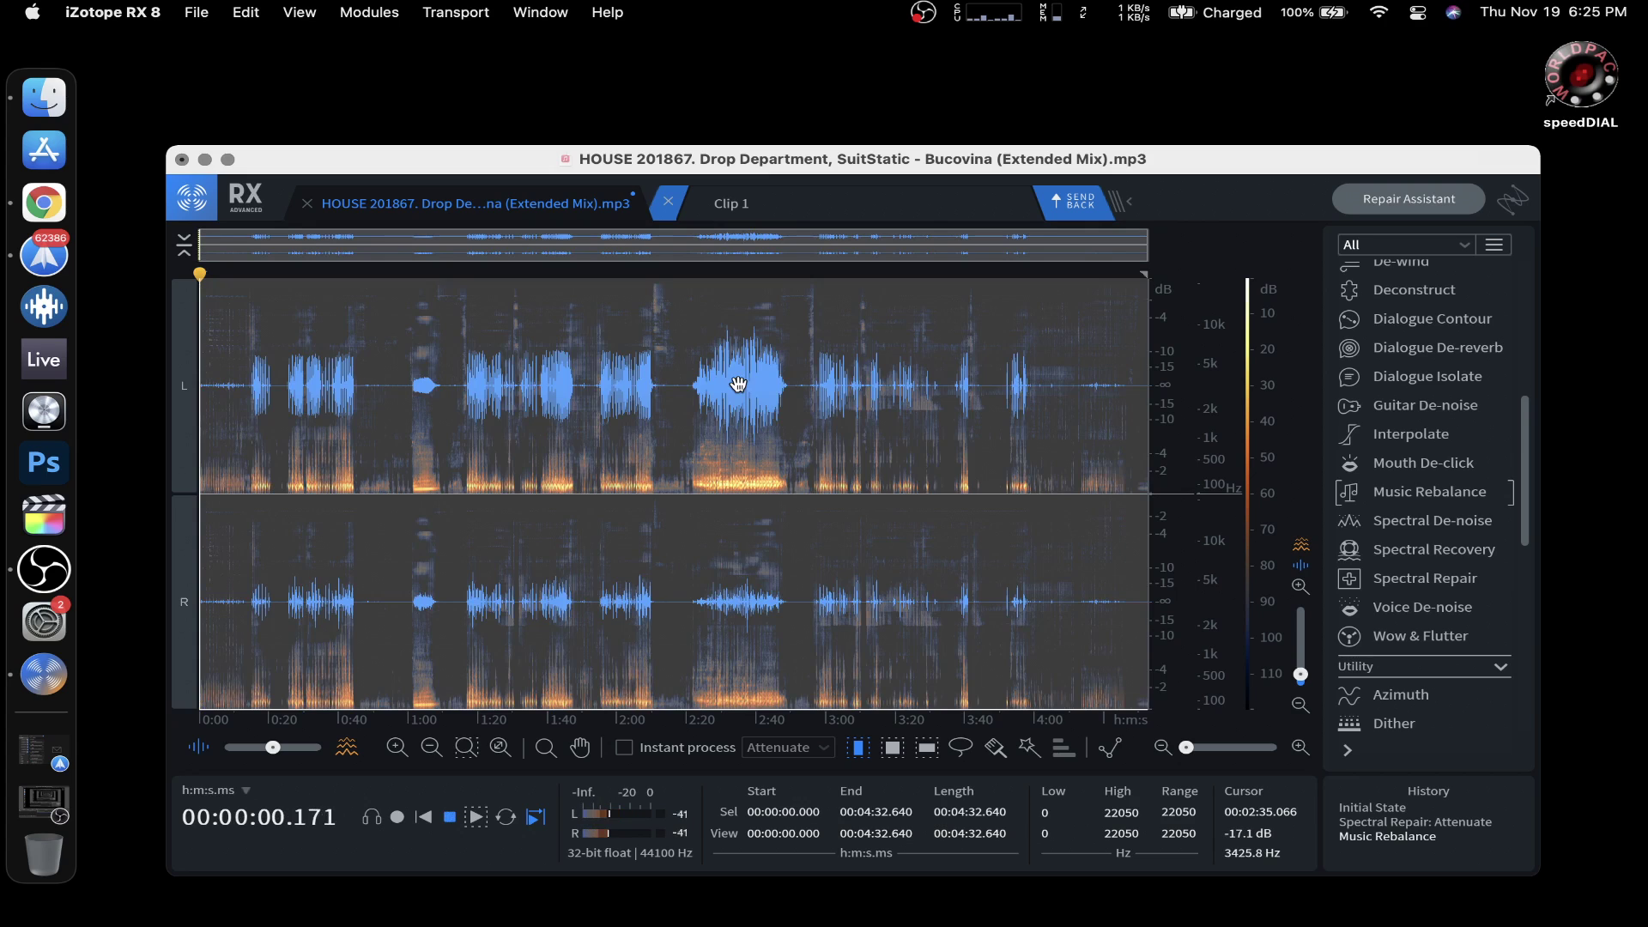
left_click(739, 390)
key("space")
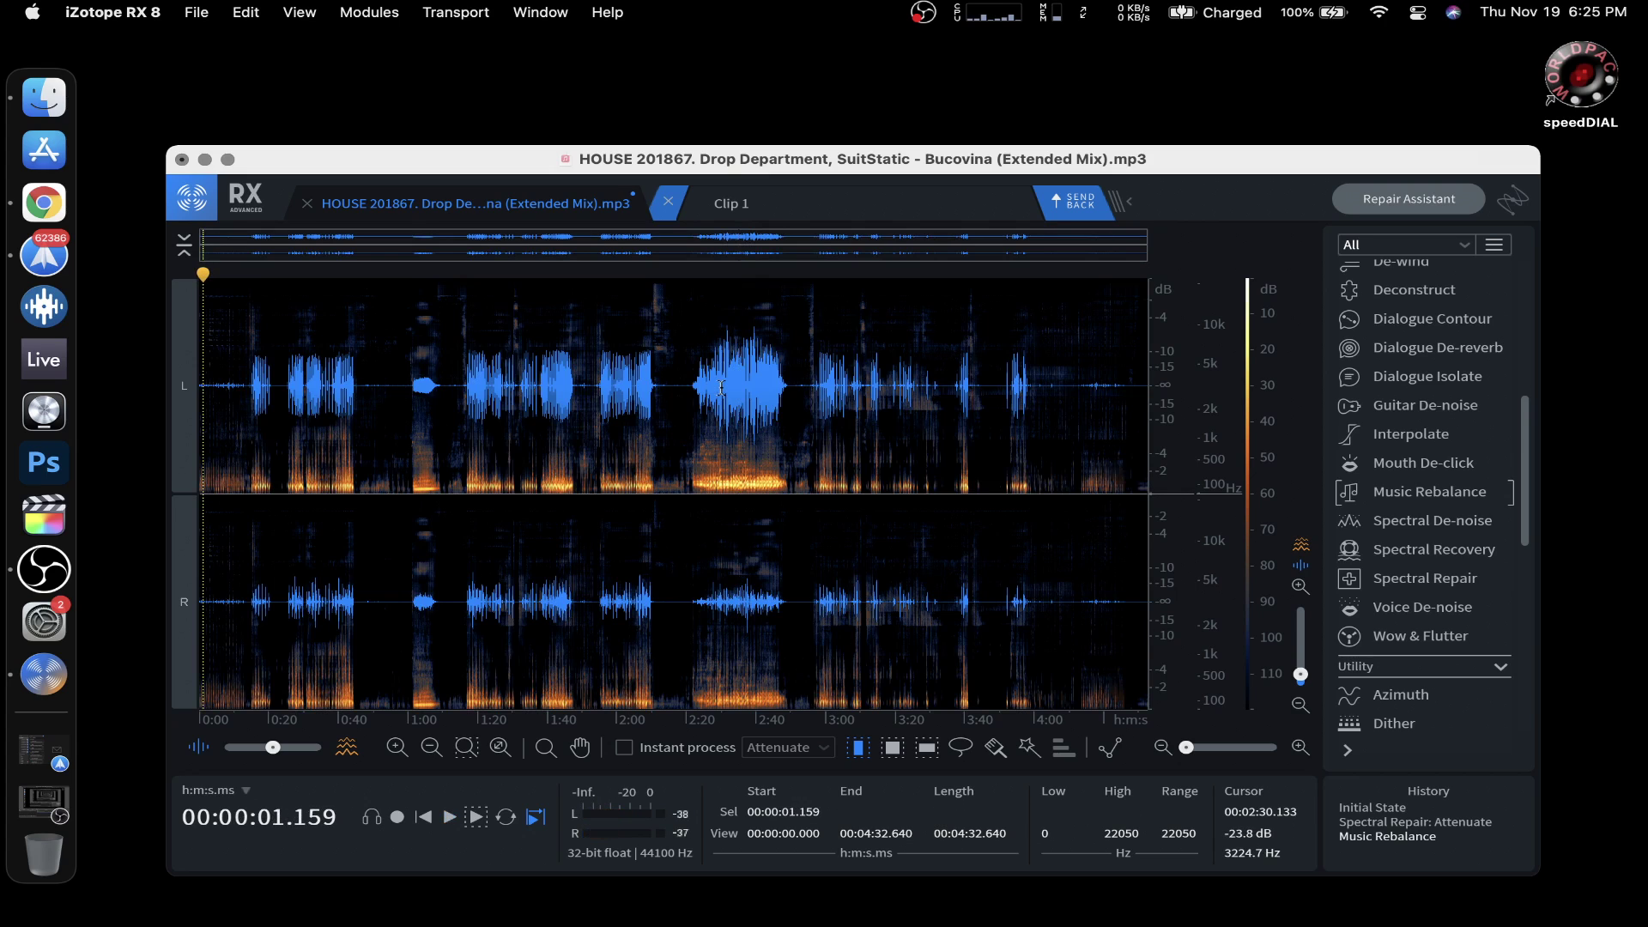
Listen to both channels of the loud bass passage from about 2:28, and stop playback
key("super+a")
left_click(716, 343)
key("space")
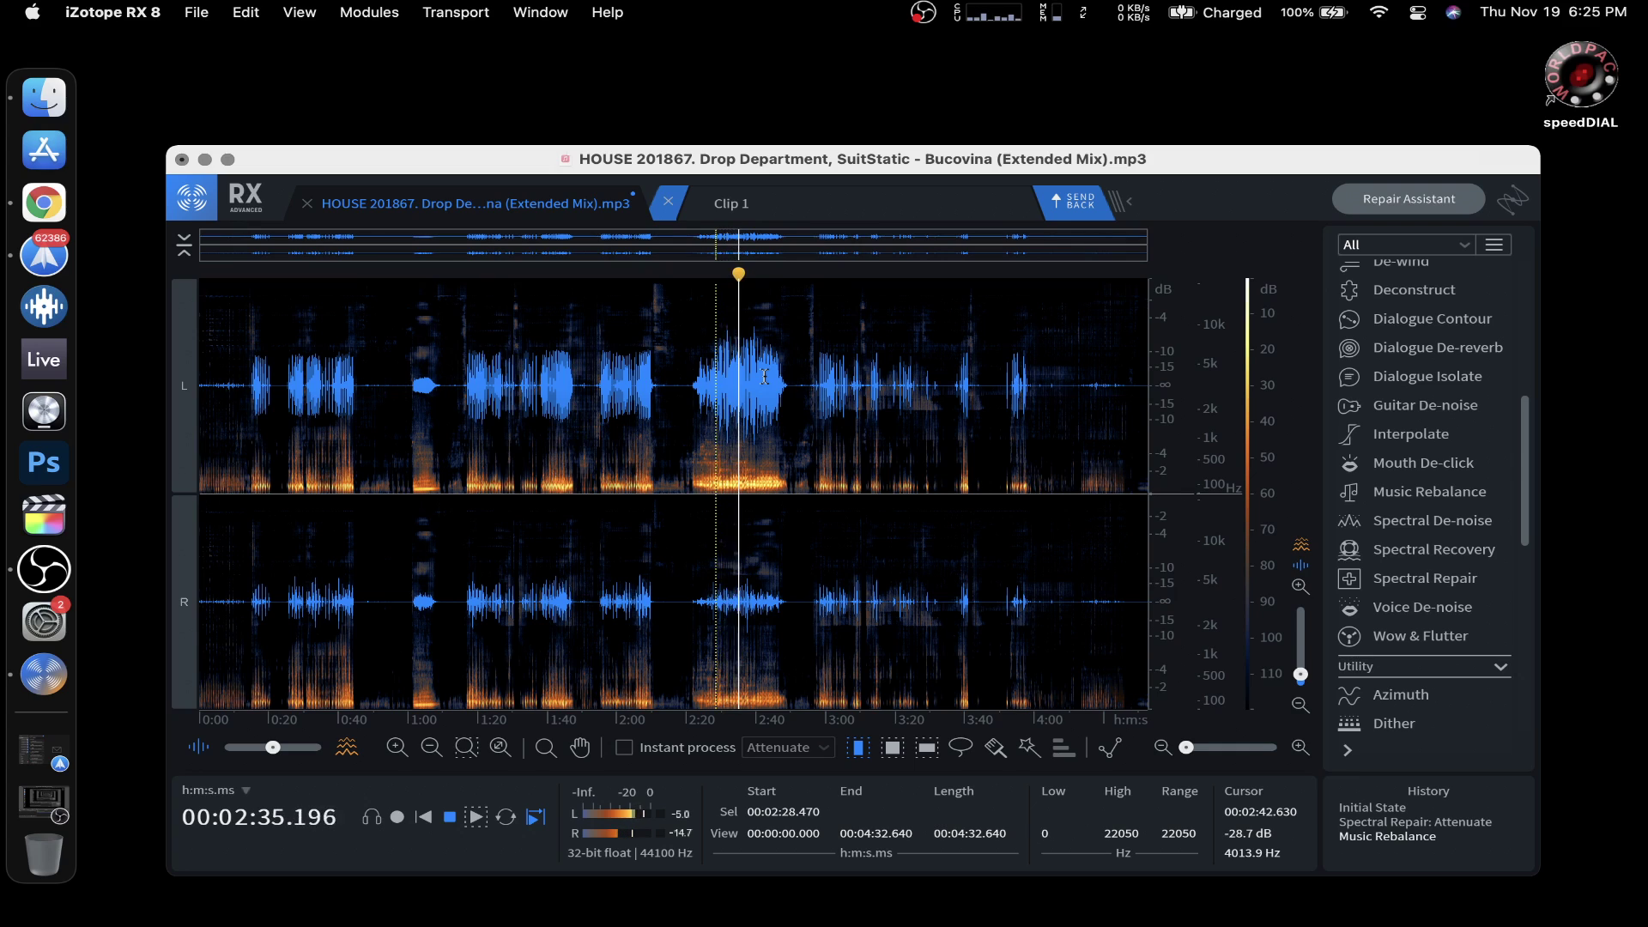
key("space")
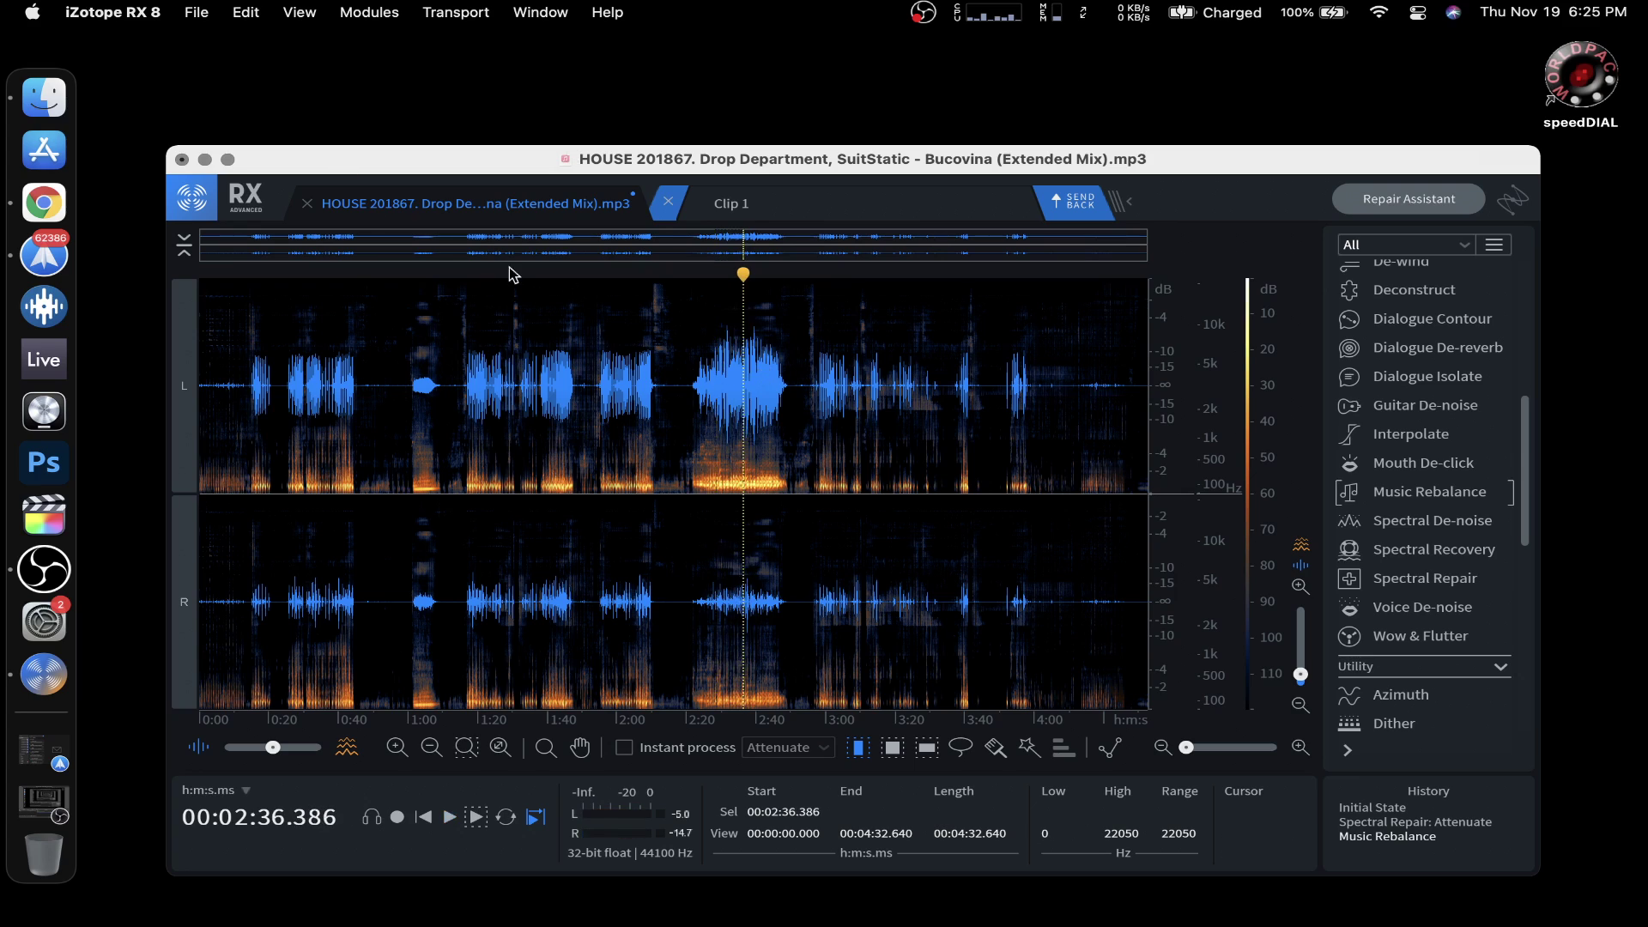
Close Clip 1 and the house track without saving, and close the RX 8 window
left_click(671, 202)
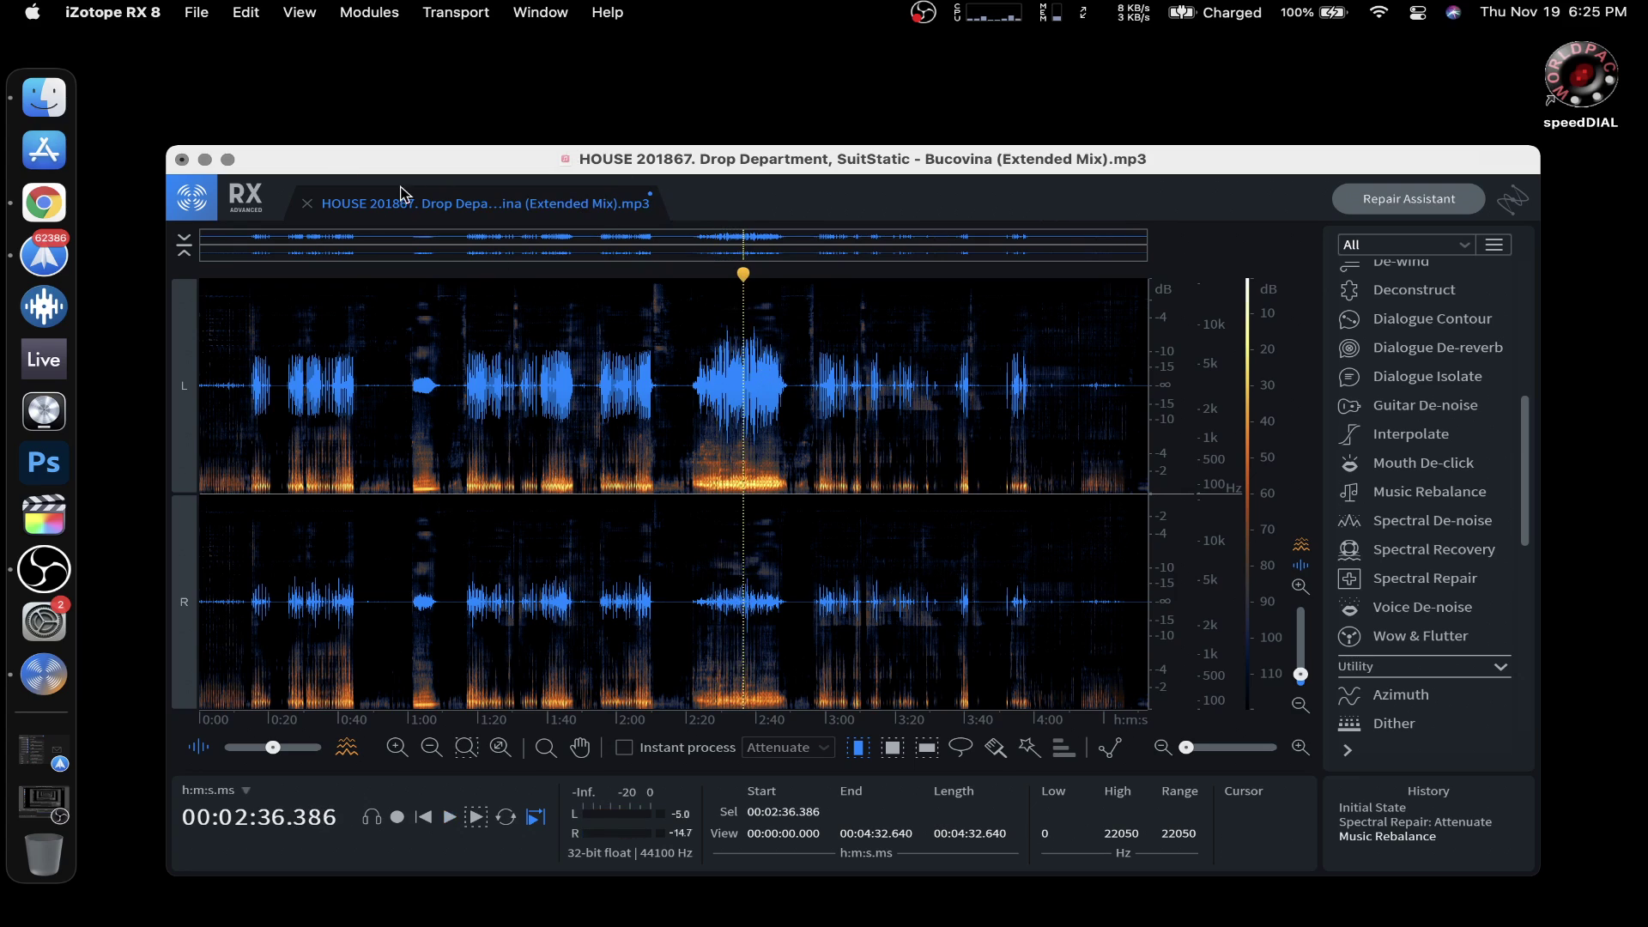
left_click(308, 205)
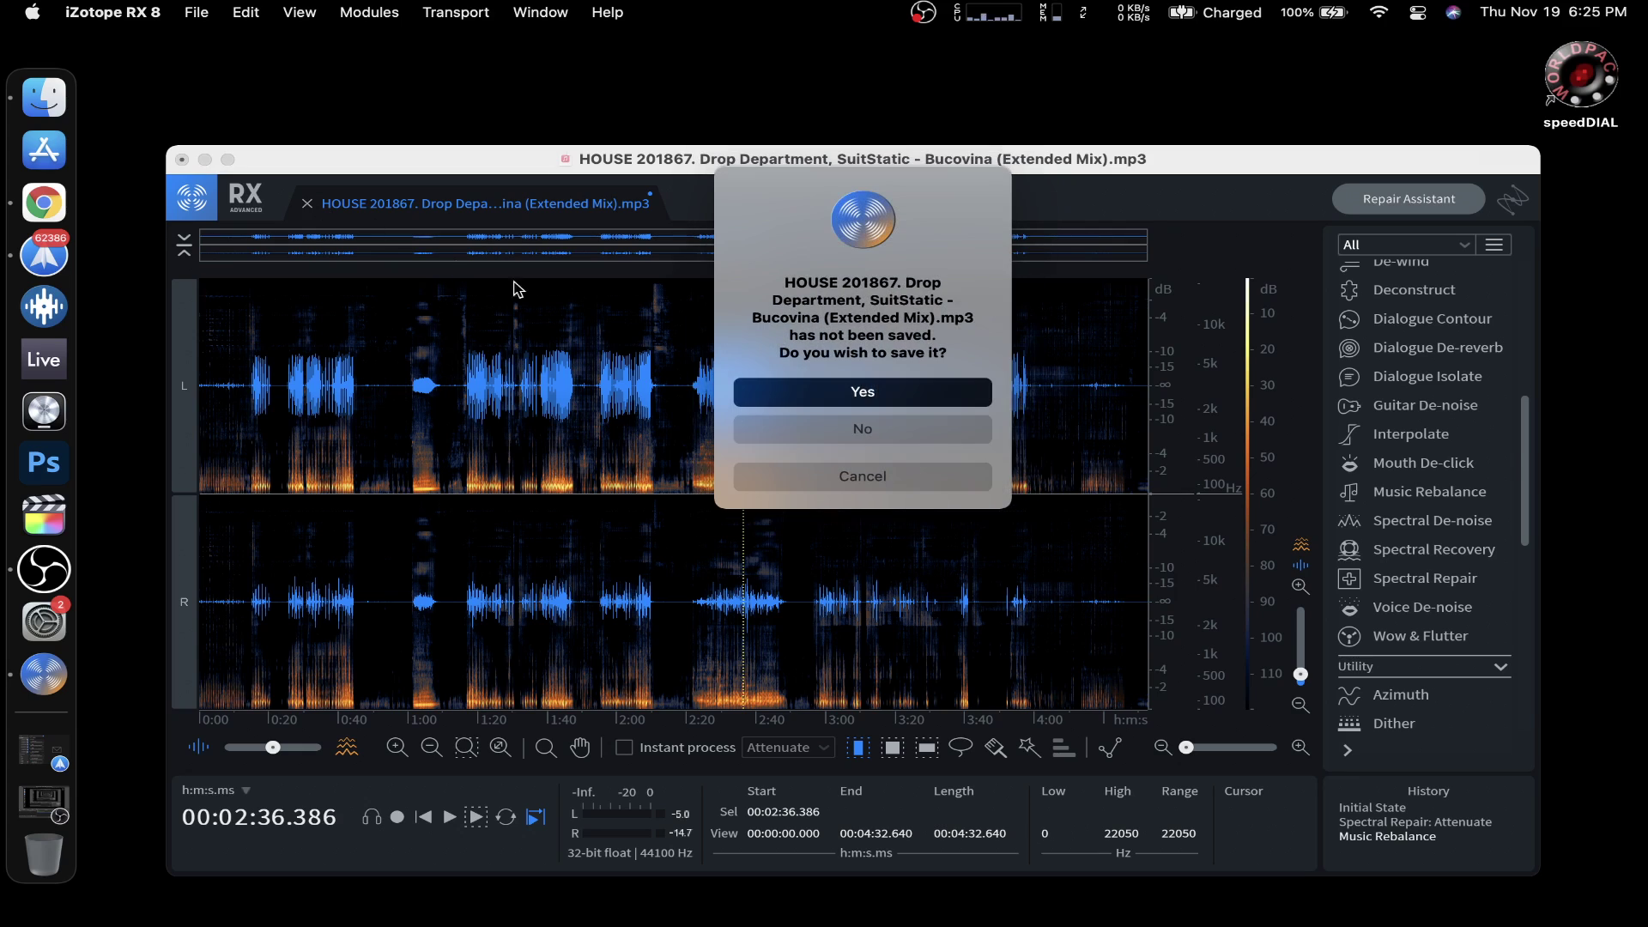
left_click(884, 429)
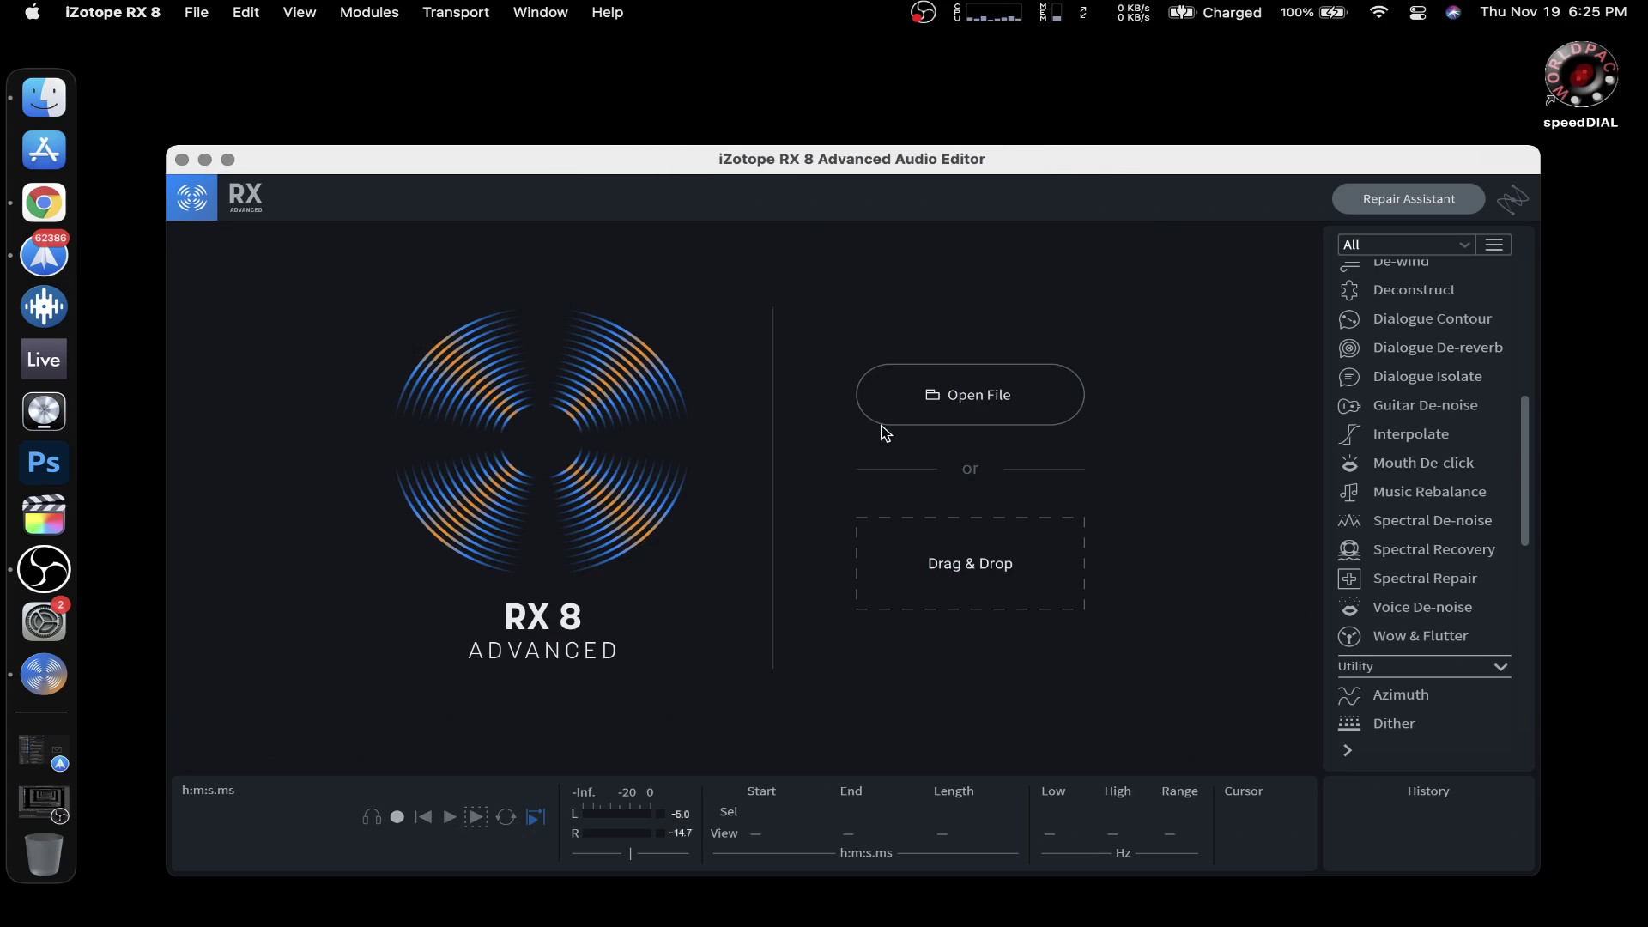
left_click(183, 160)
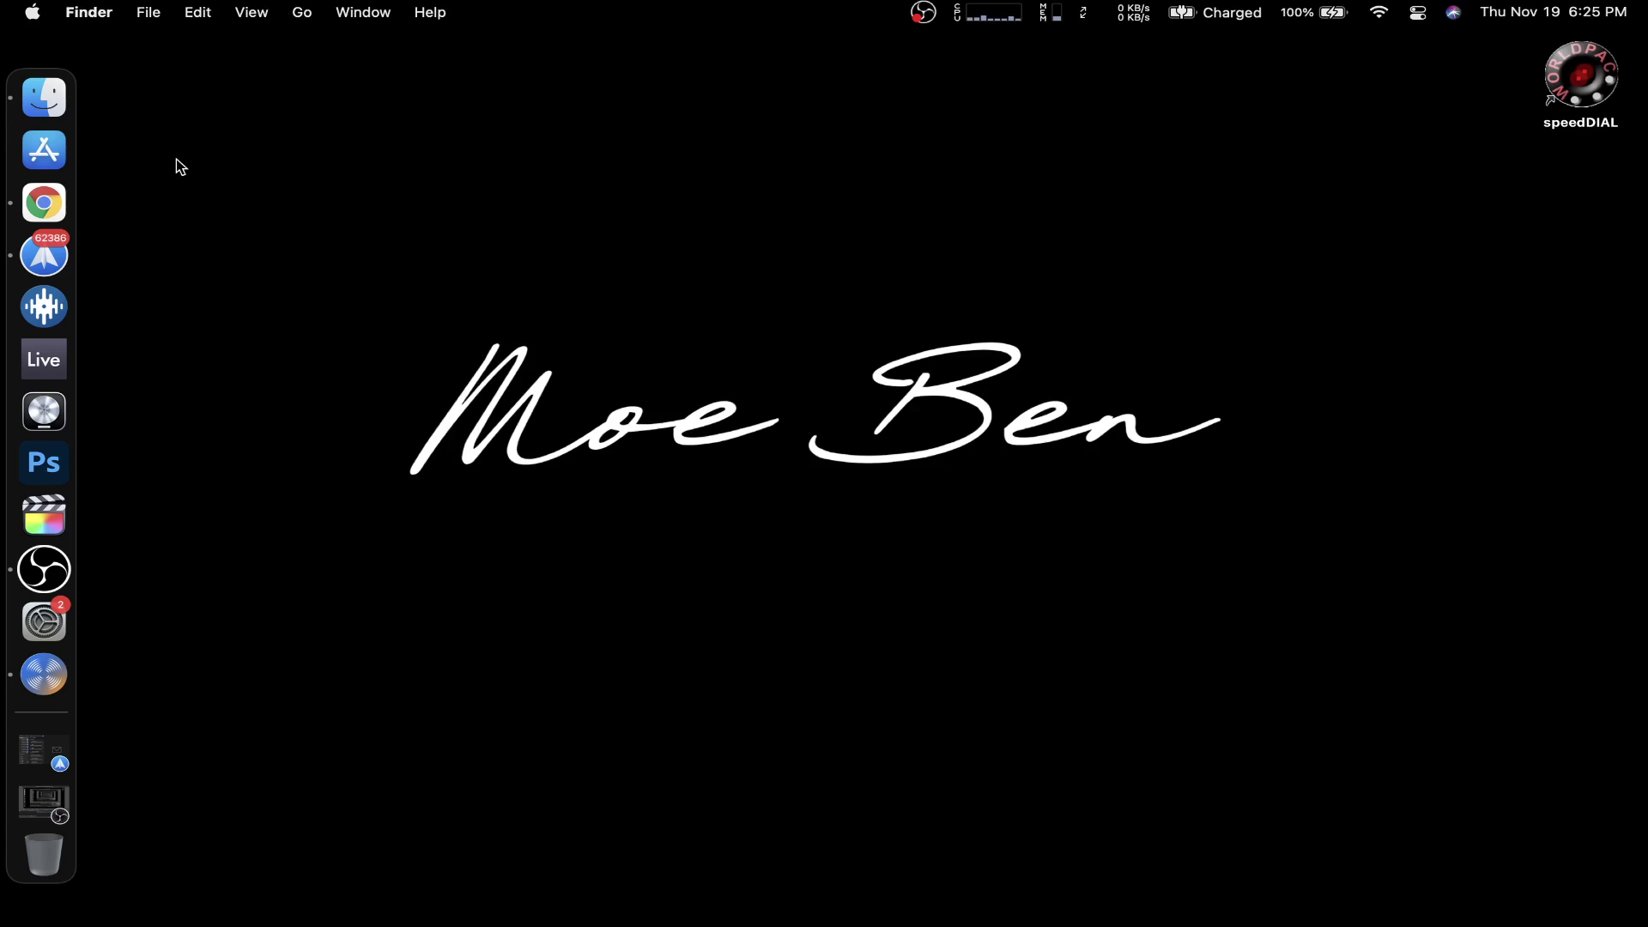
Open the Applications folder in Finder and try to launch iZotope Ozone 9, ignoring the crash report
left_click(45, 103)
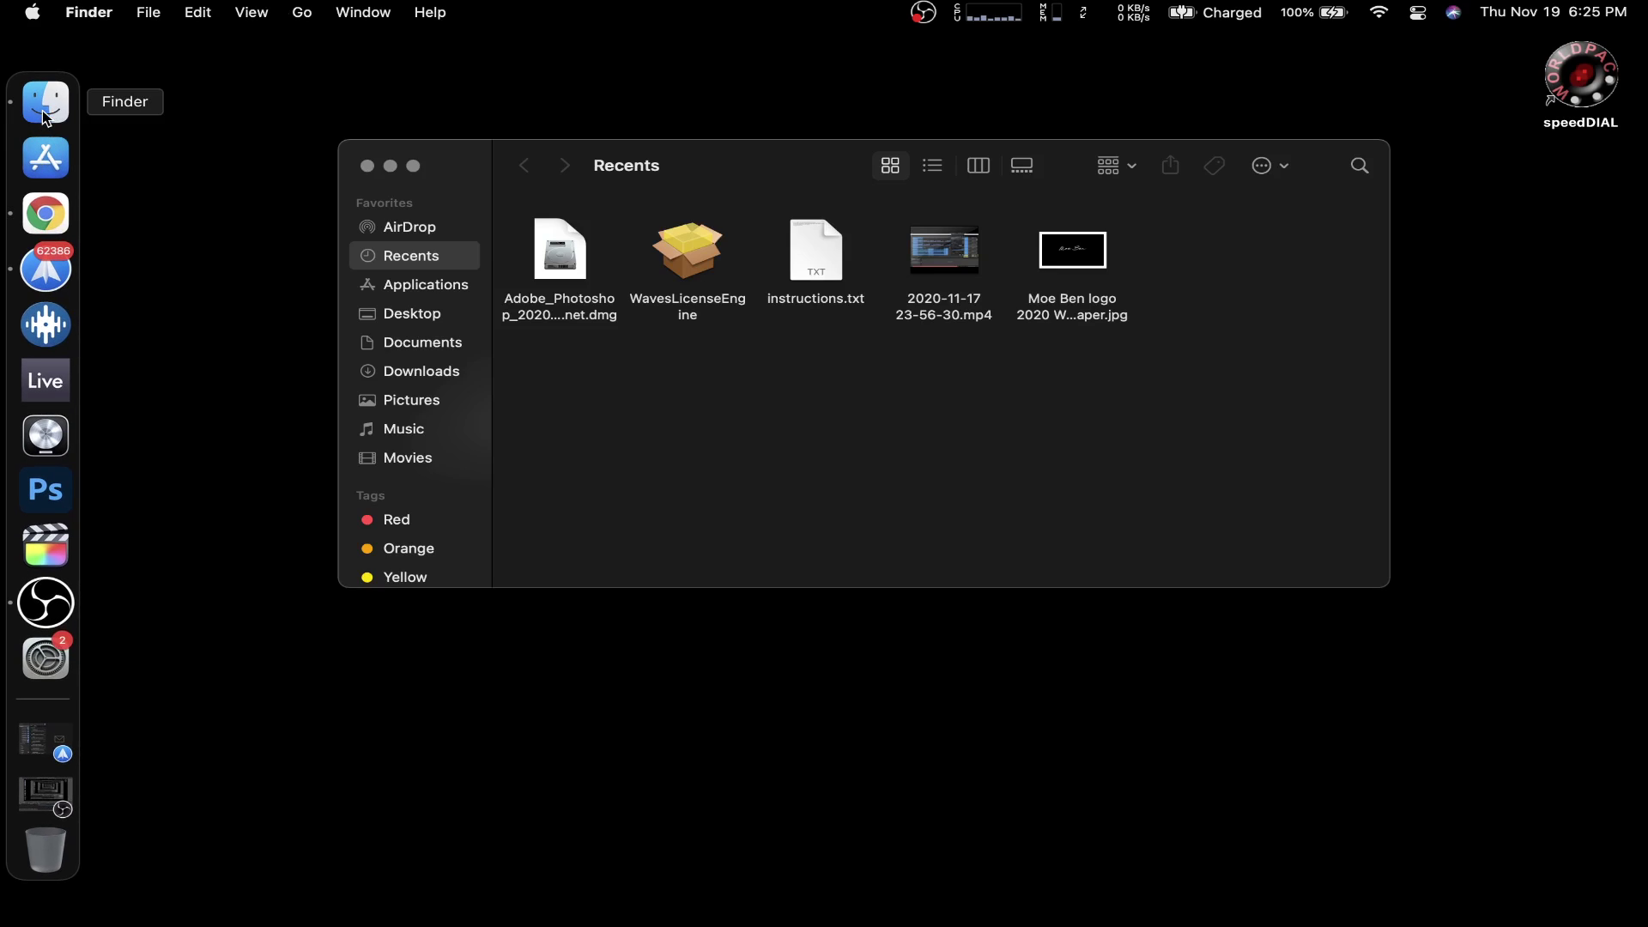
left_click(431, 289)
scroll(784, 420, "down", 5)
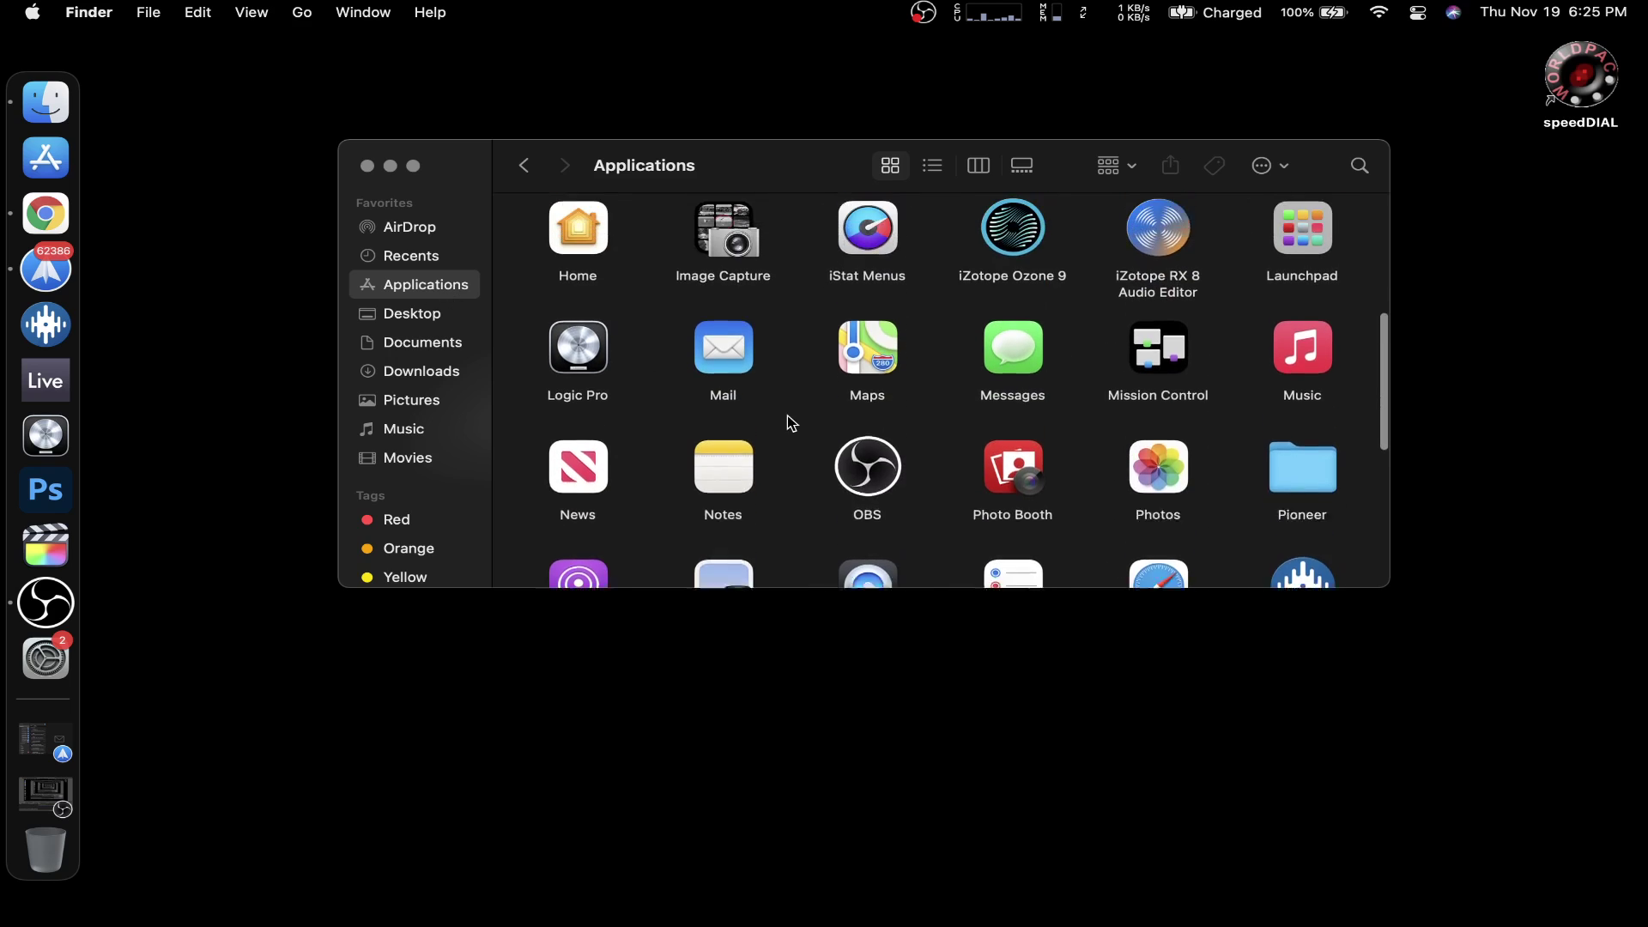
scroll(783, 420, "up", 2)
double_click(1021, 370)
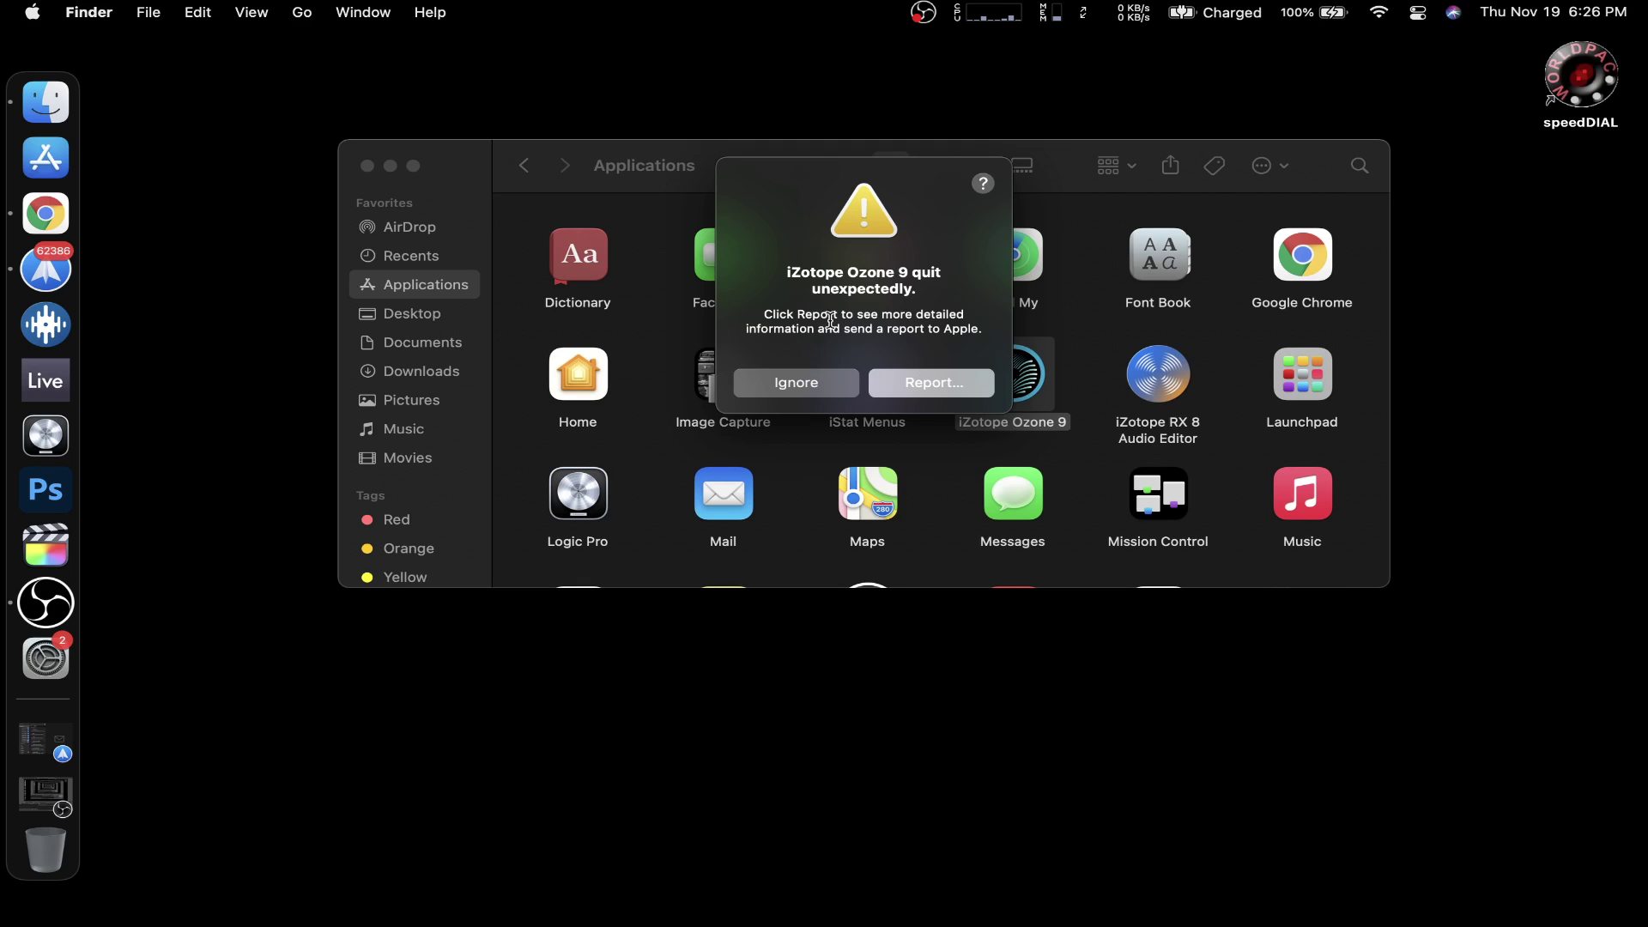
left_click(824, 384)
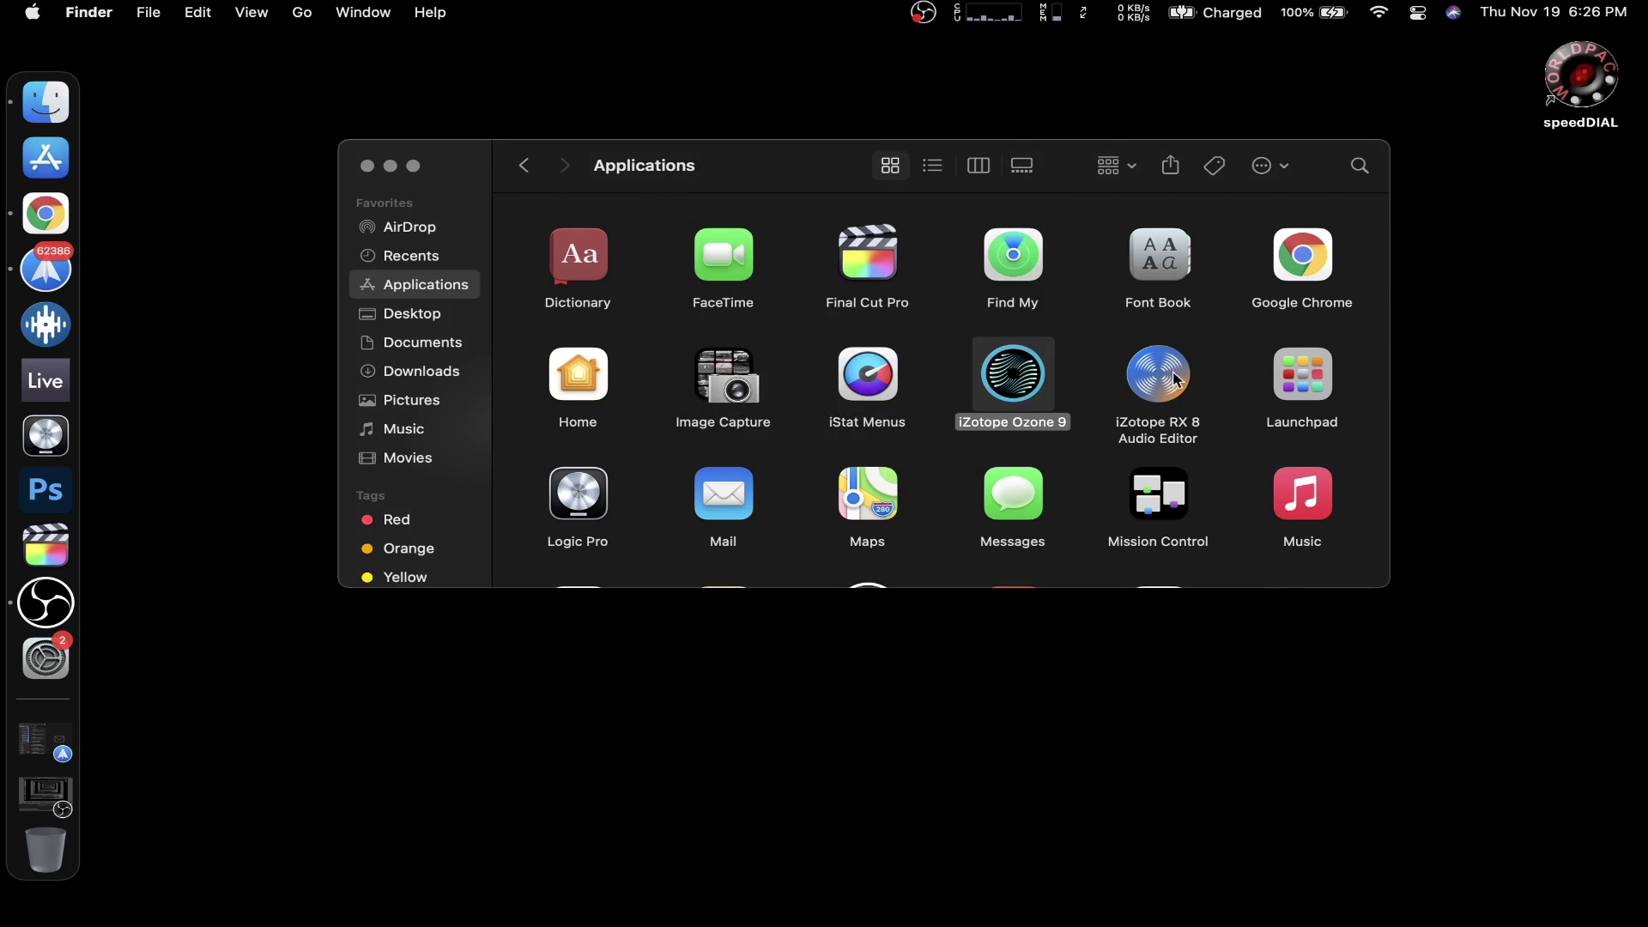
Launch iZotope RX 8 Audio Editor from the Applications folder and close its window again
double_click(1135, 384)
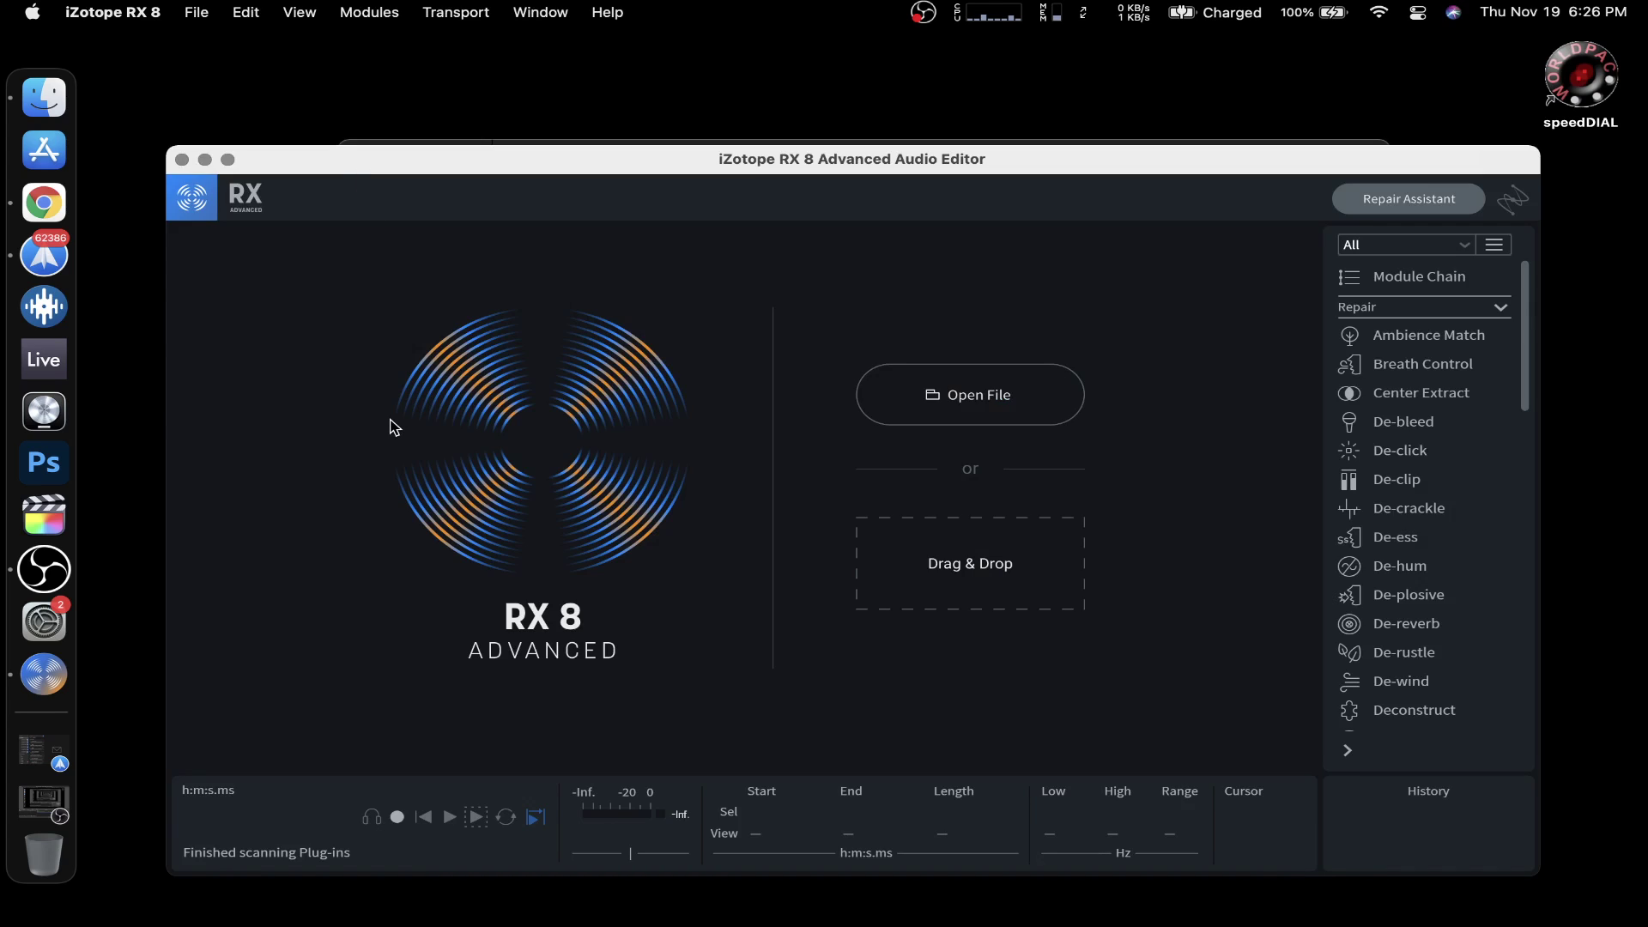
left_click(182, 160)
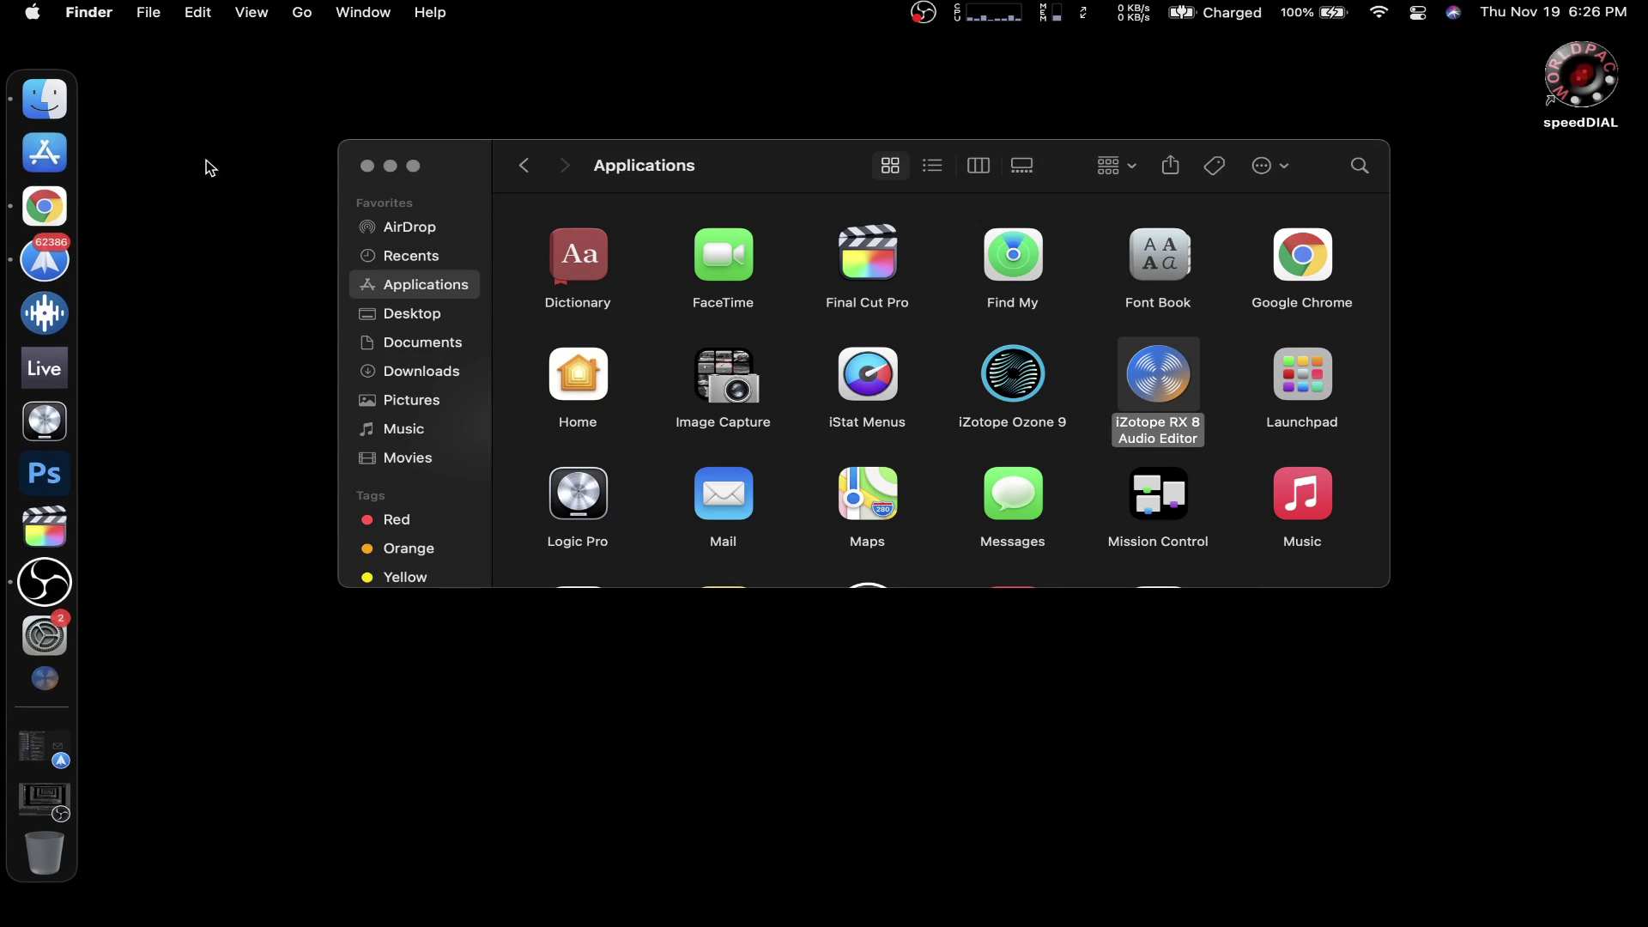